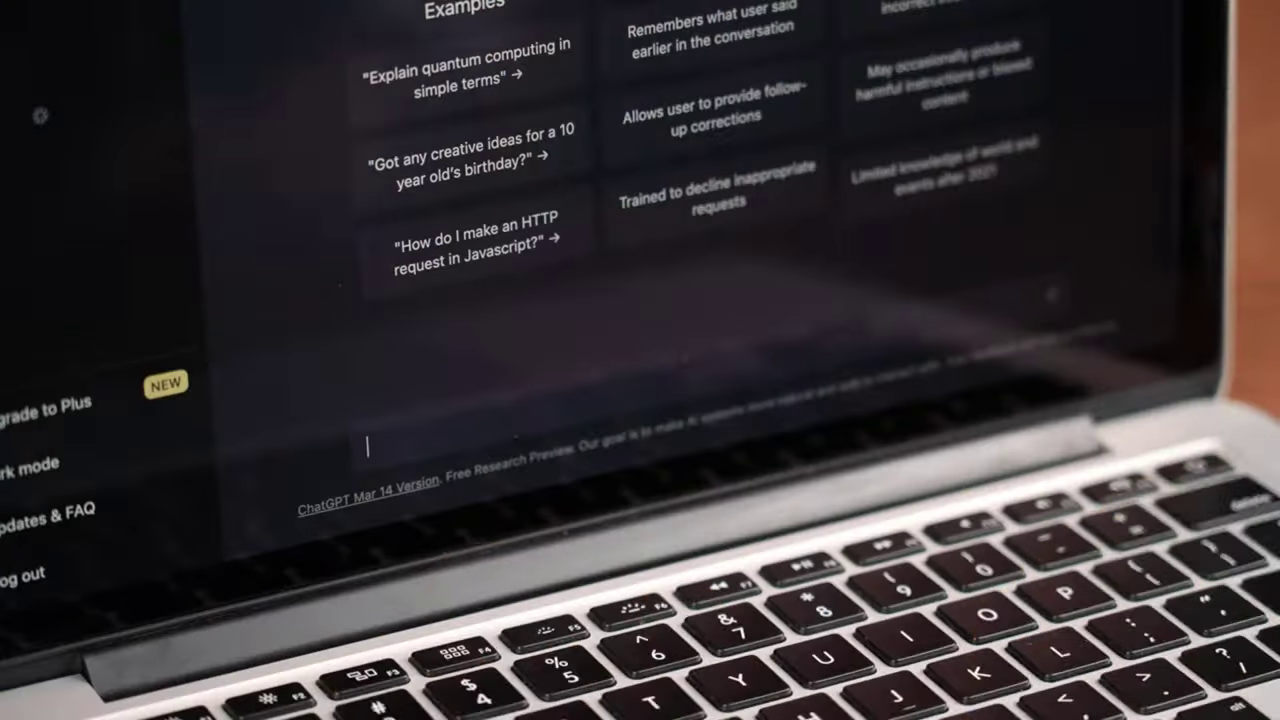
pyautogui.write('Tell me a story about the ')
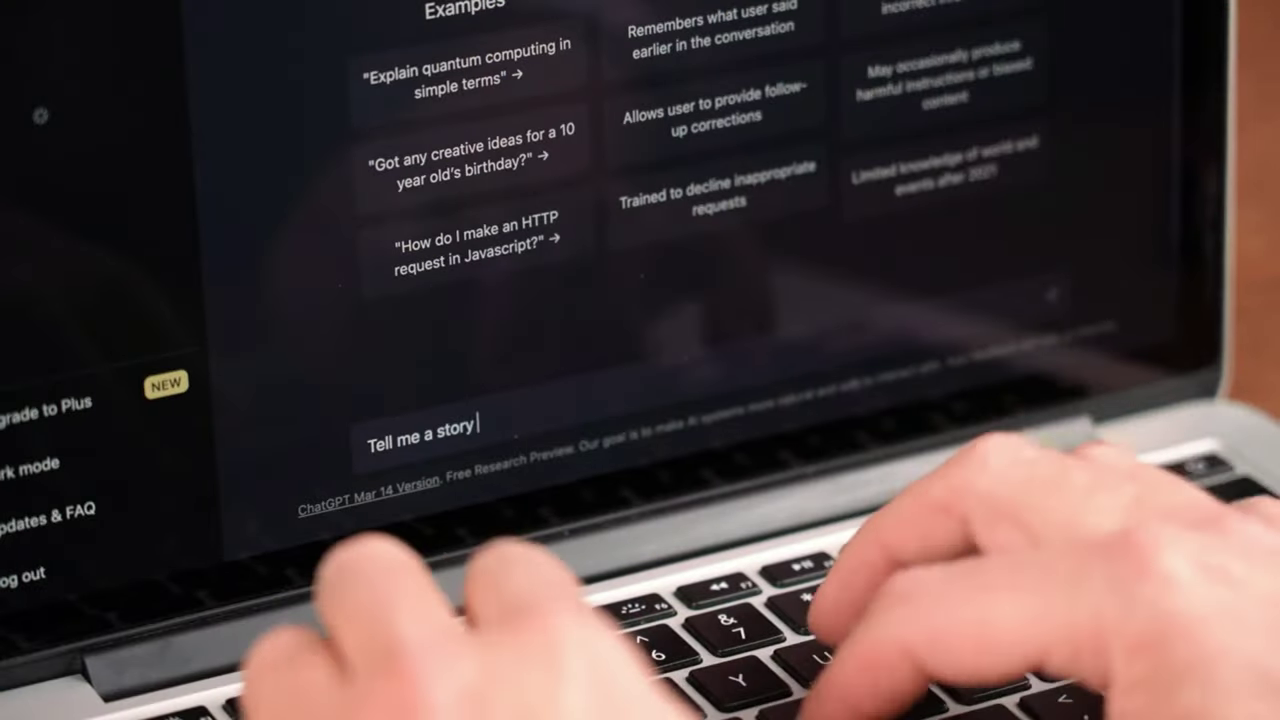
pyautogui.write('importance of A.I.')
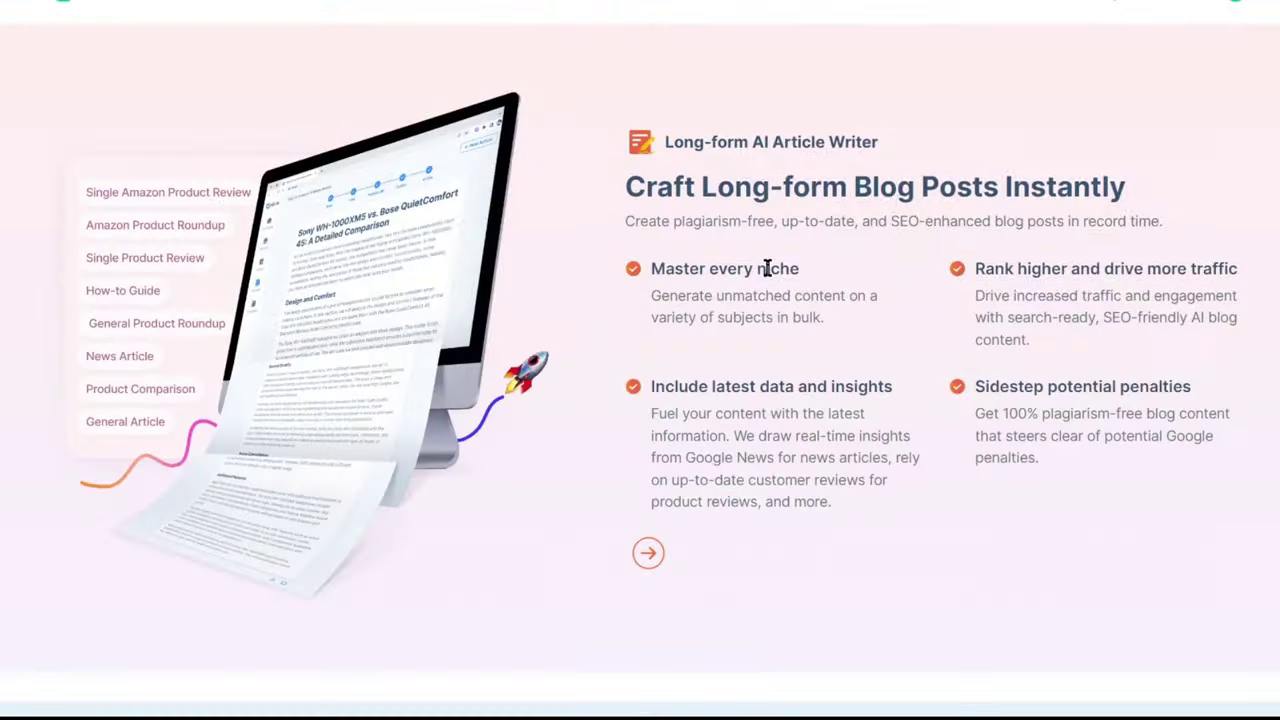
# Examine the home page's product sections, covering AI Writer, Long-form AI Article Writer, HIX Chat, HIX Email Writer and the Chrome extension
pyautogui.scroll(-5, 968, 428)
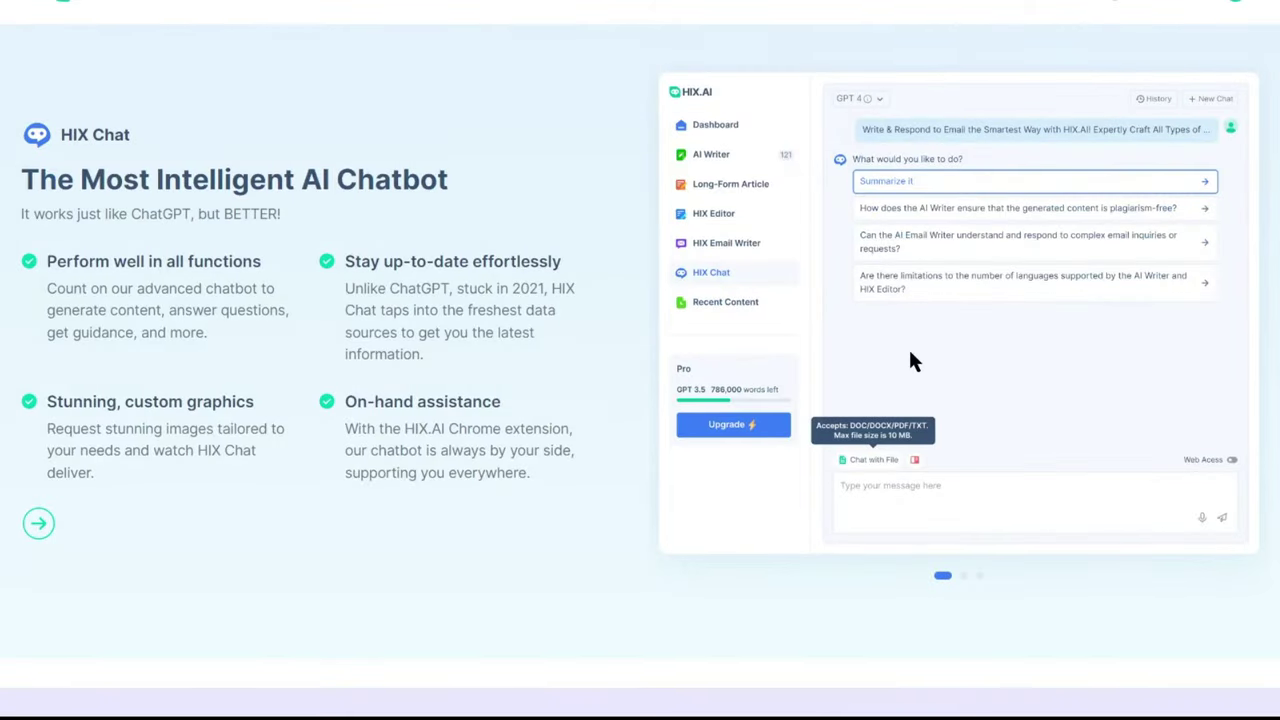
pyautogui.scroll(-6, 910, 353)
pyautogui.scroll(-2, 929, 329)
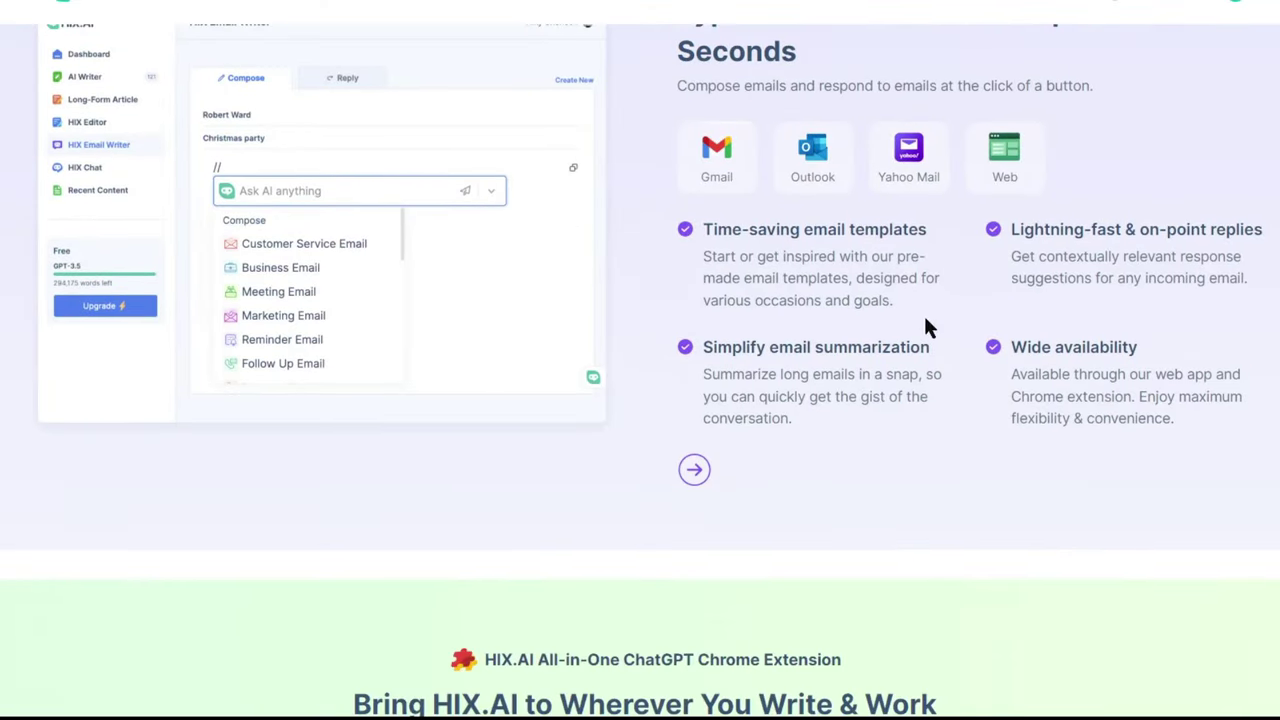
pyautogui.scroll(-5, 917, 278)
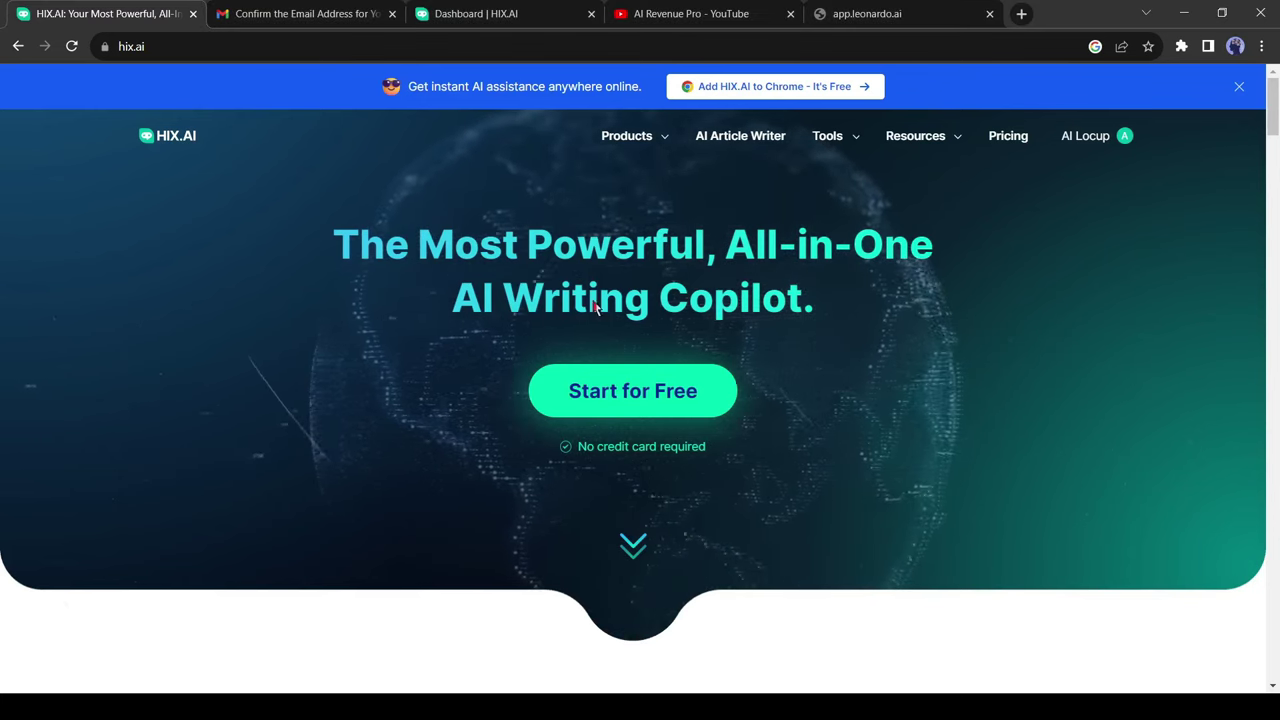
pyautogui.scroll(-6, 540, 240)
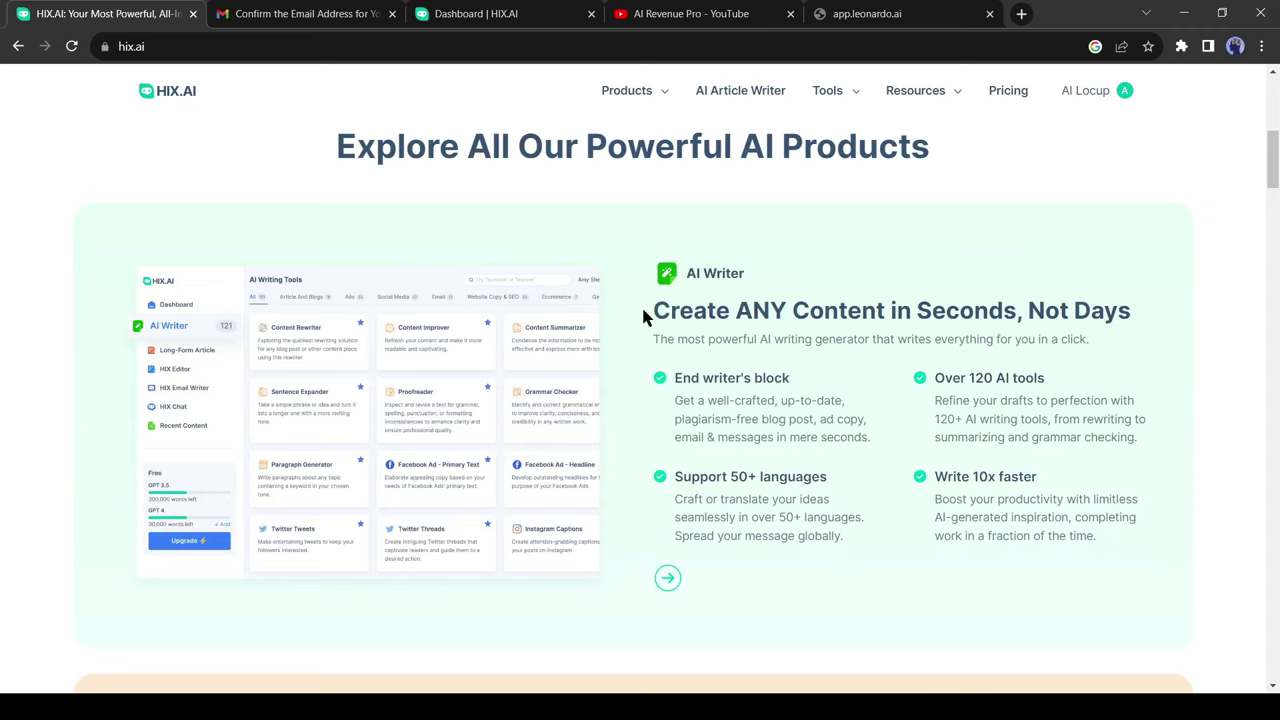
pyautogui.moveTo(643, 314); pyautogui.dragTo(1162, 304)
pyautogui.click(964, 316)
pyautogui.scroll(-5, 1040, 380)
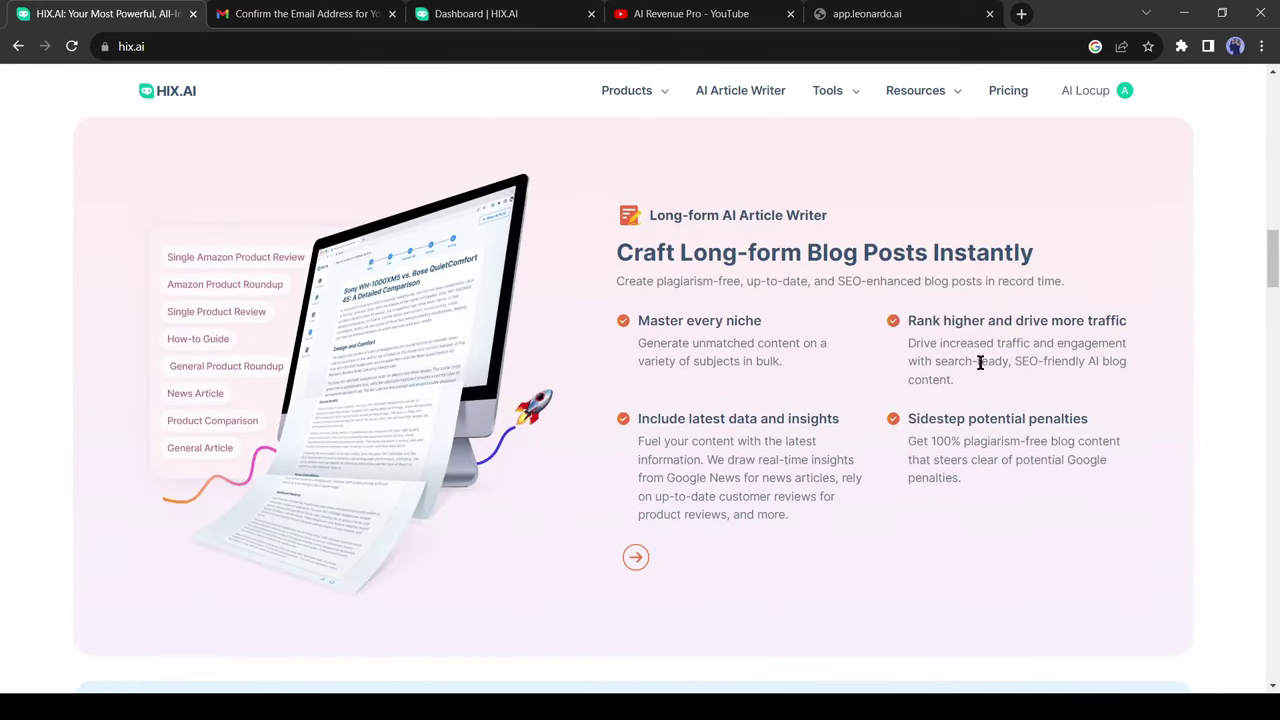
pyautogui.scroll(-5, 968, 441)
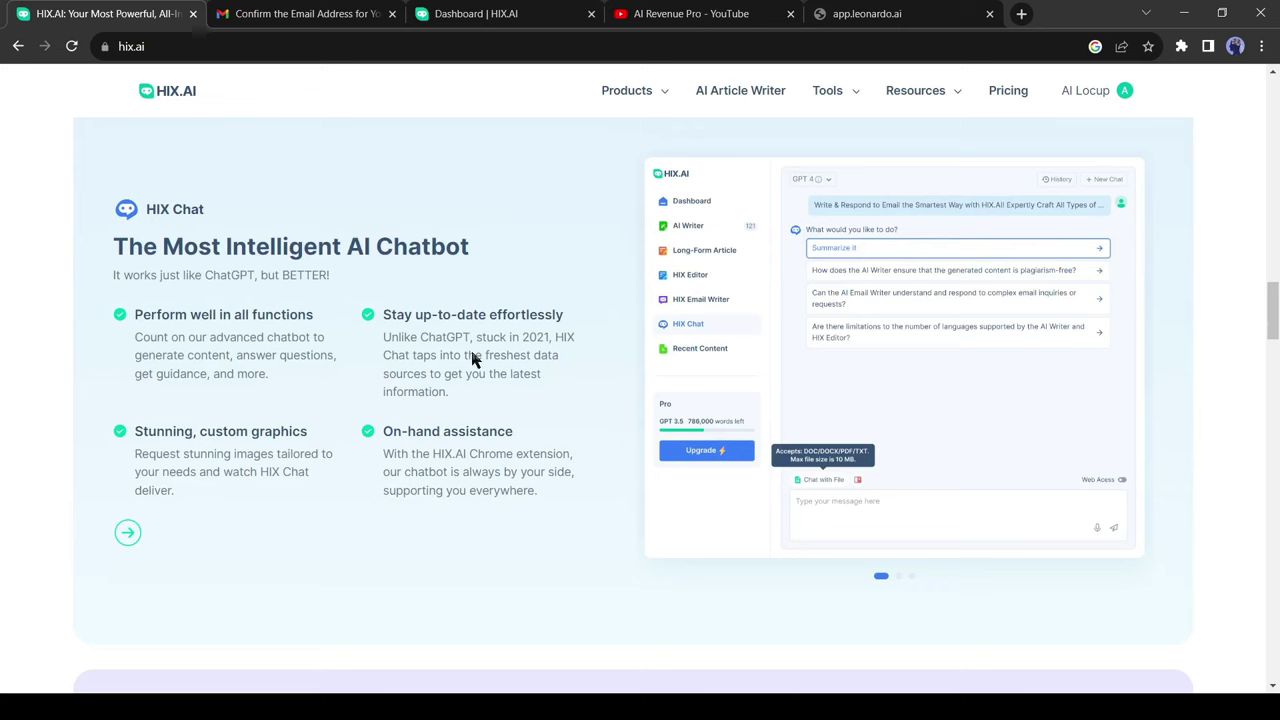
pyautogui.scroll(-5, 817, 380)
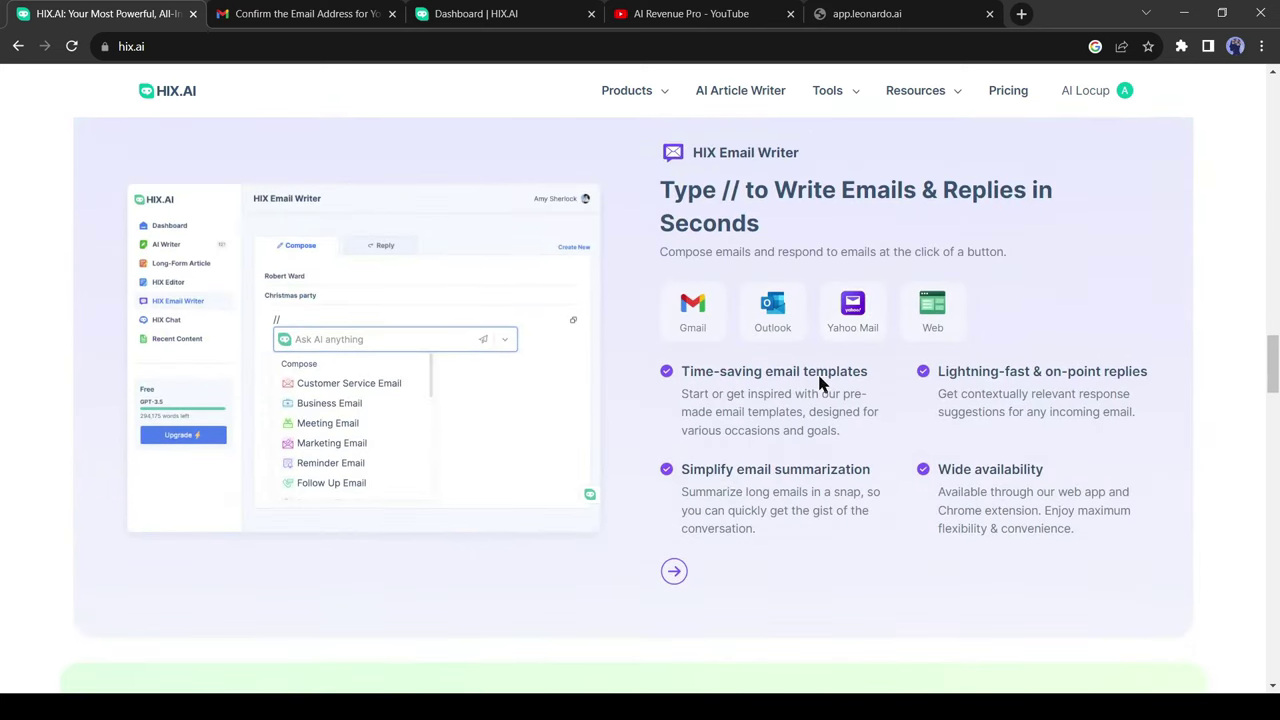
pyautogui.scroll(-1, 860, 358)
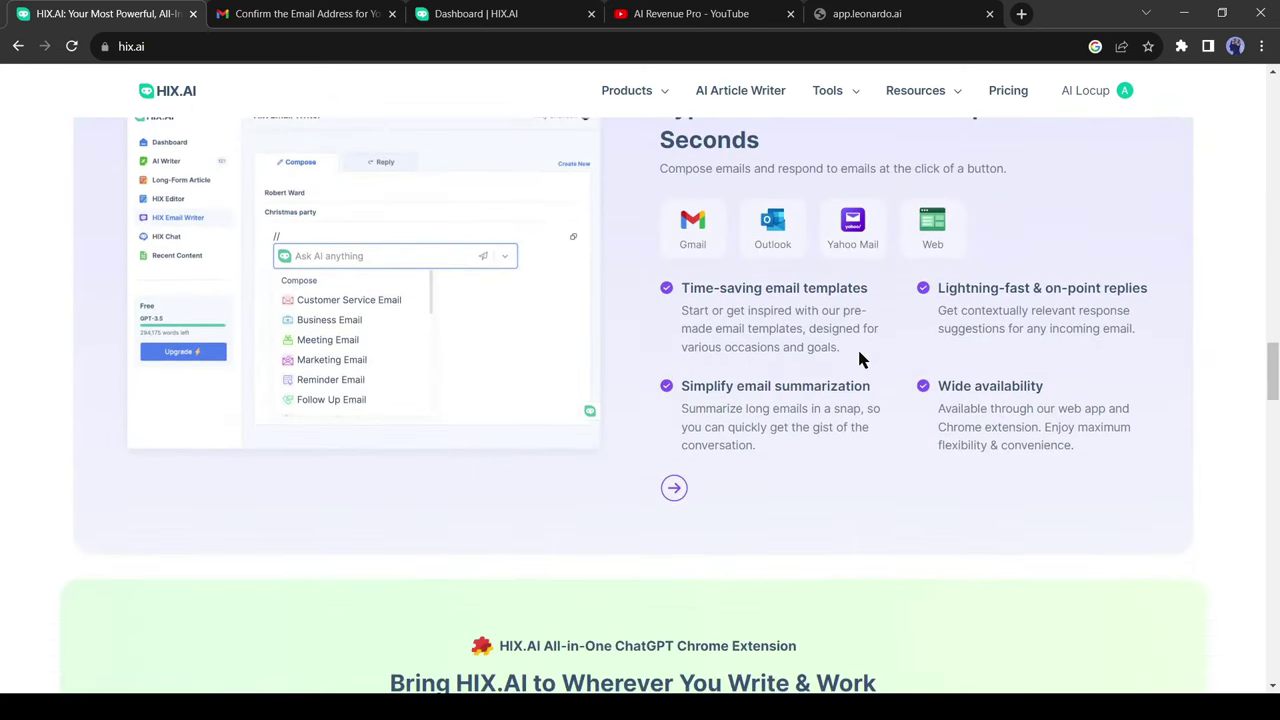
pyautogui.scroll(-4, 885, 304)
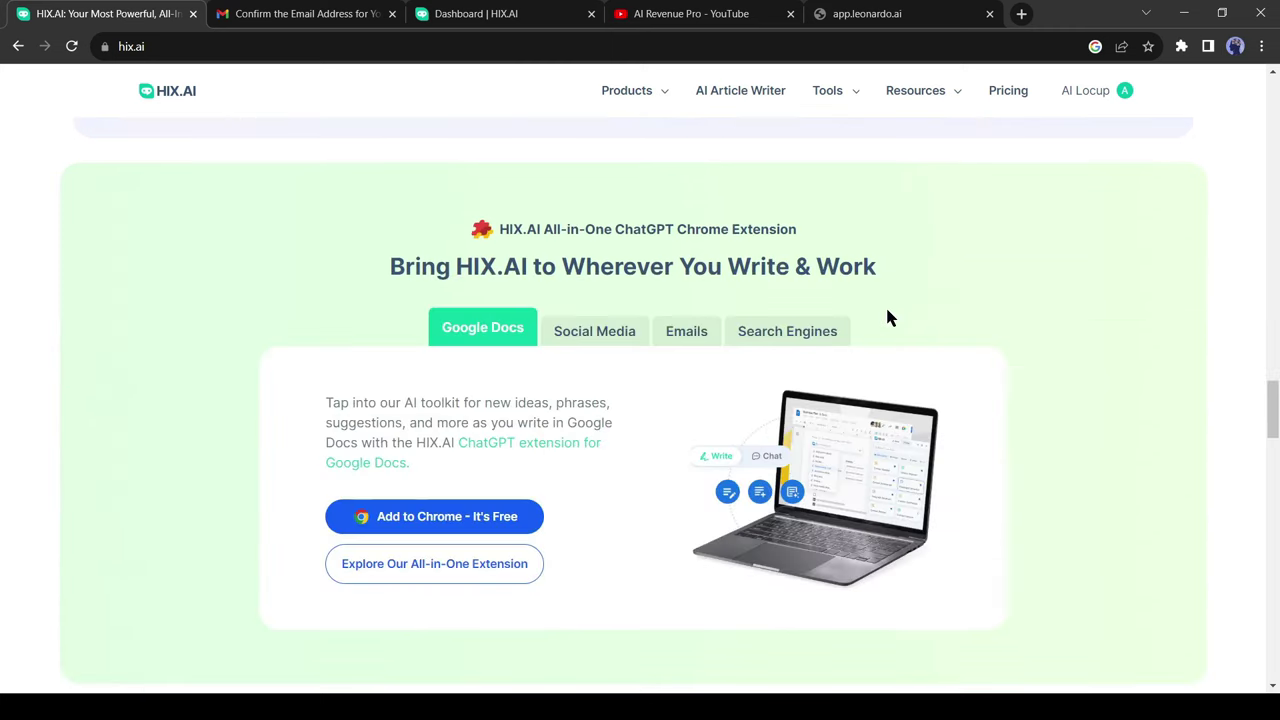
pyautogui.moveTo(1273, 400); pyautogui.dragTo(1246, 126)
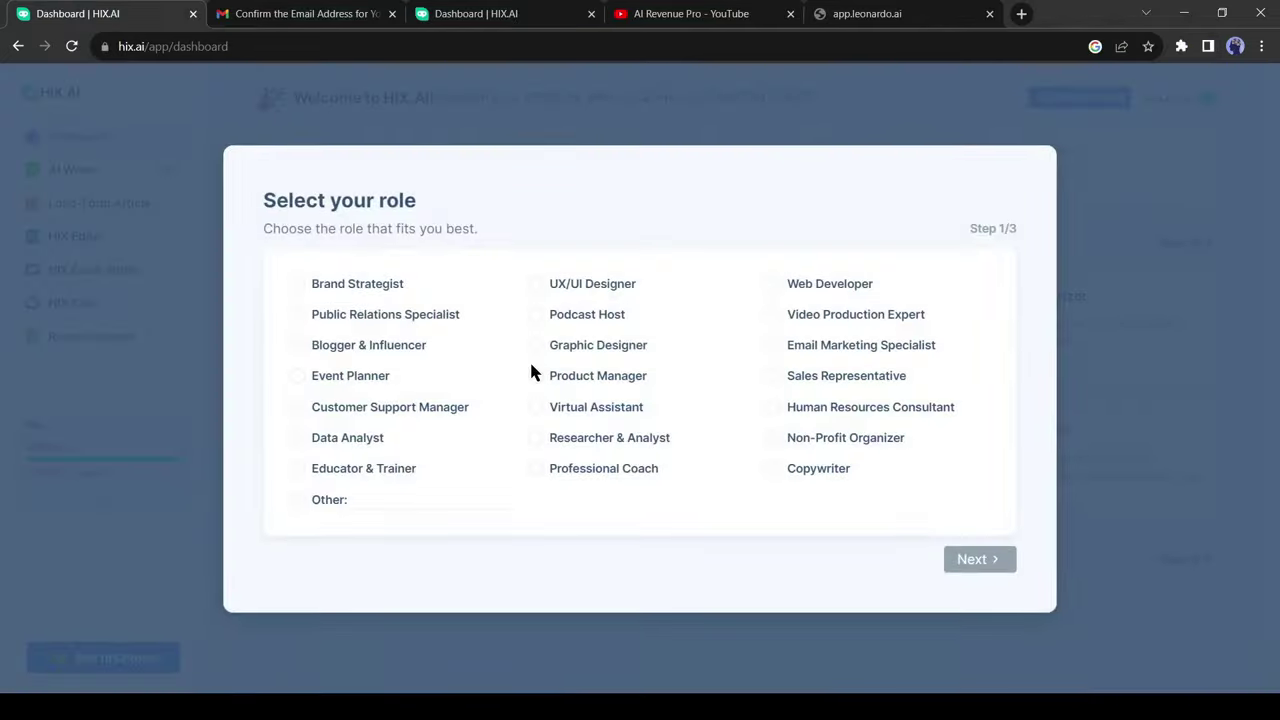
# Complete the onboarding survey with role Educator & Trainer, workforce Solo Entrepreneur (Just Me), and Other social media as the discovery channel
pyautogui.click(400, 470)
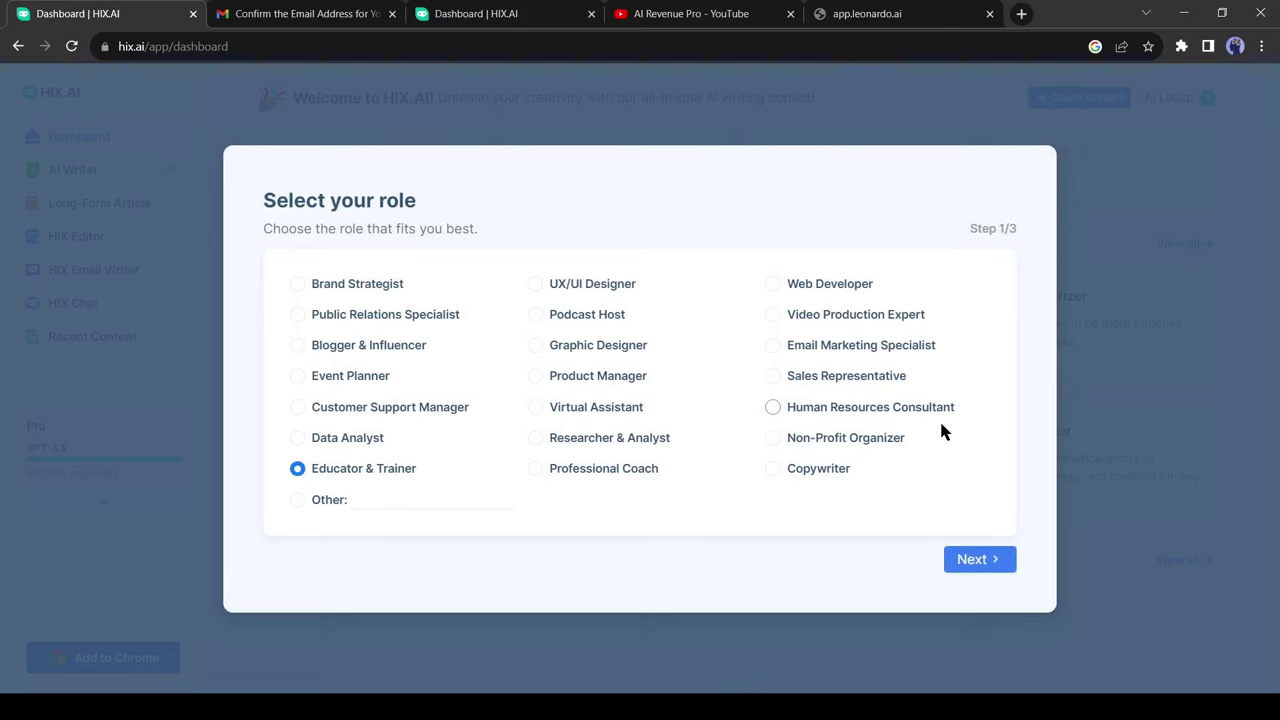
pyautogui.click(972, 562)
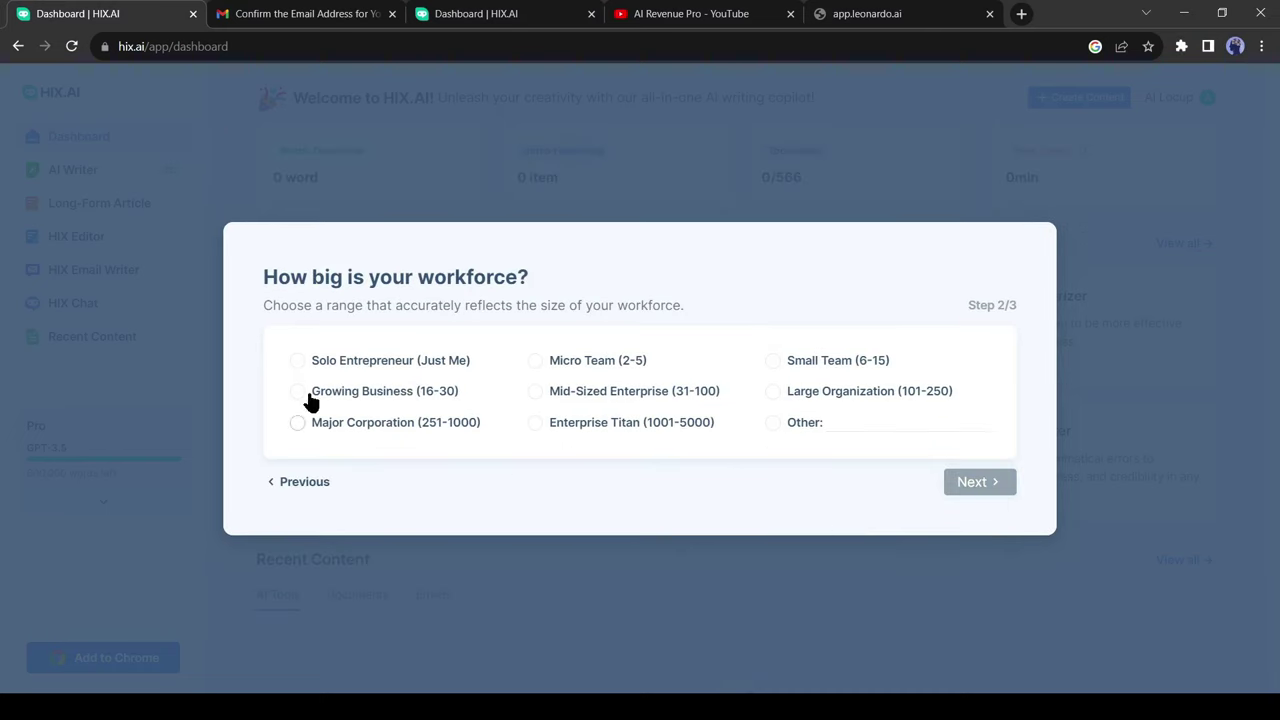
pyautogui.click(490, 370)
pyautogui.click(975, 483)
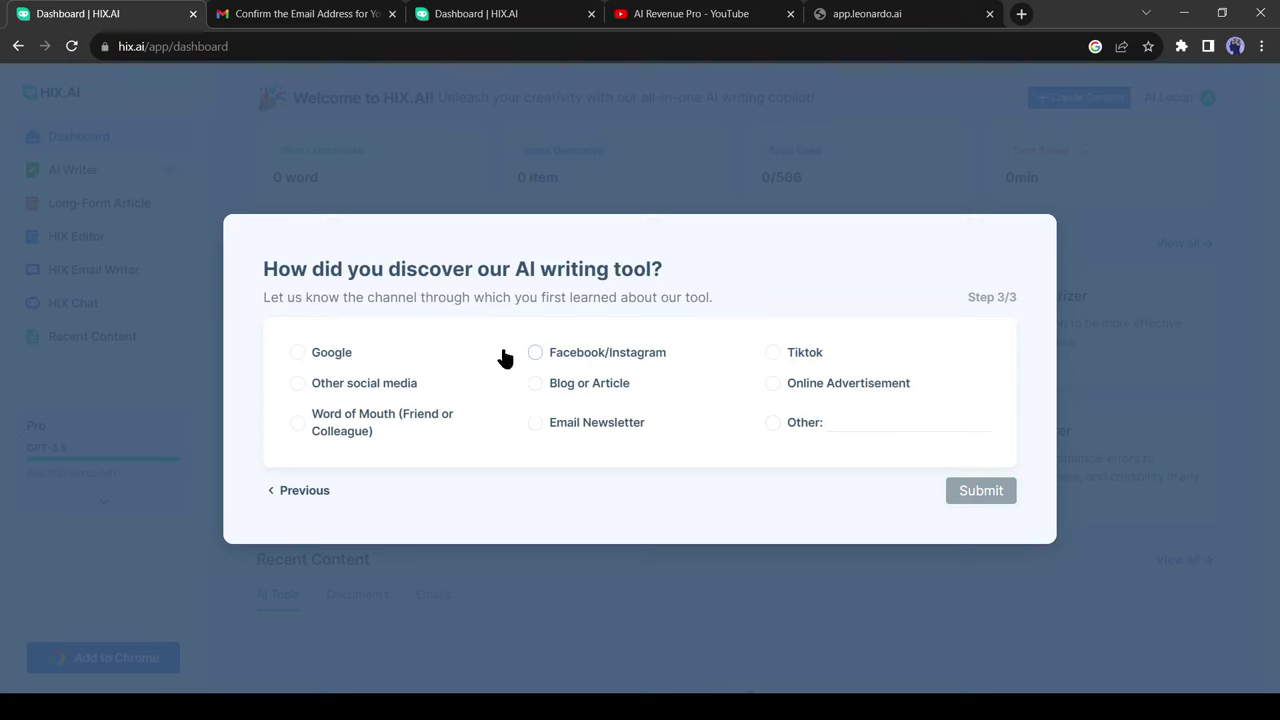
pyautogui.click(378, 390)
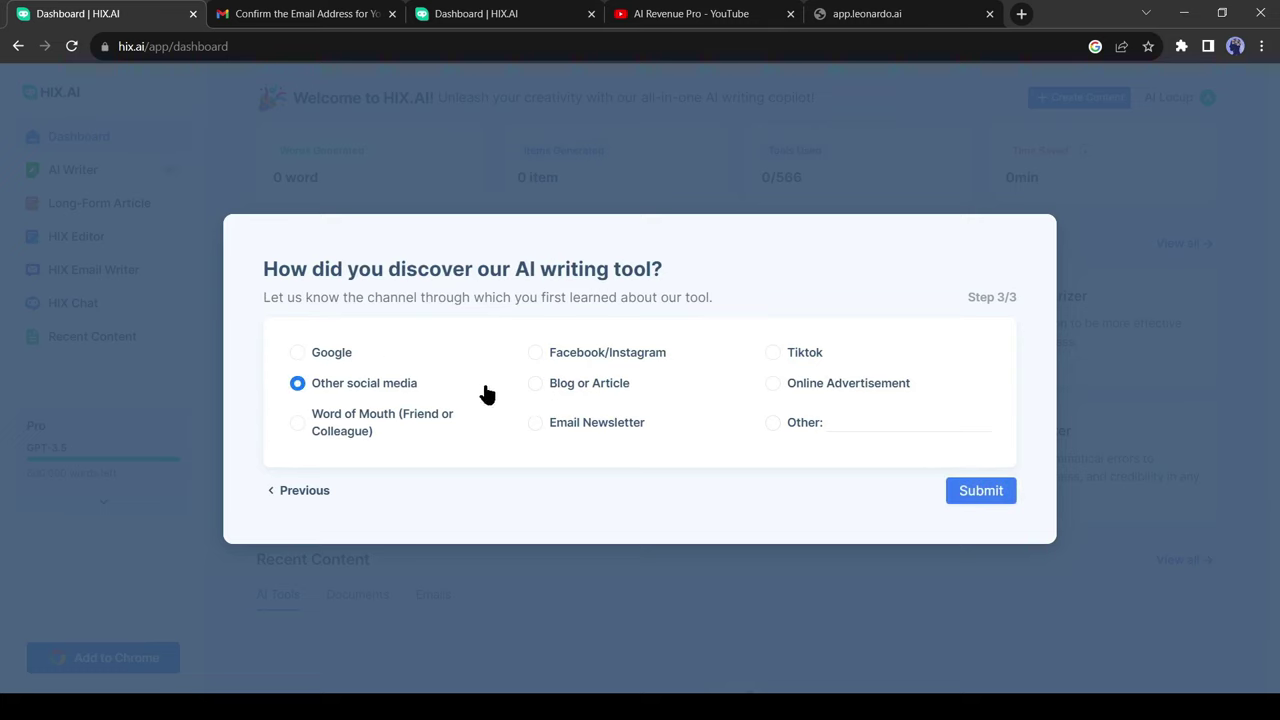
pyautogui.click(992, 500)
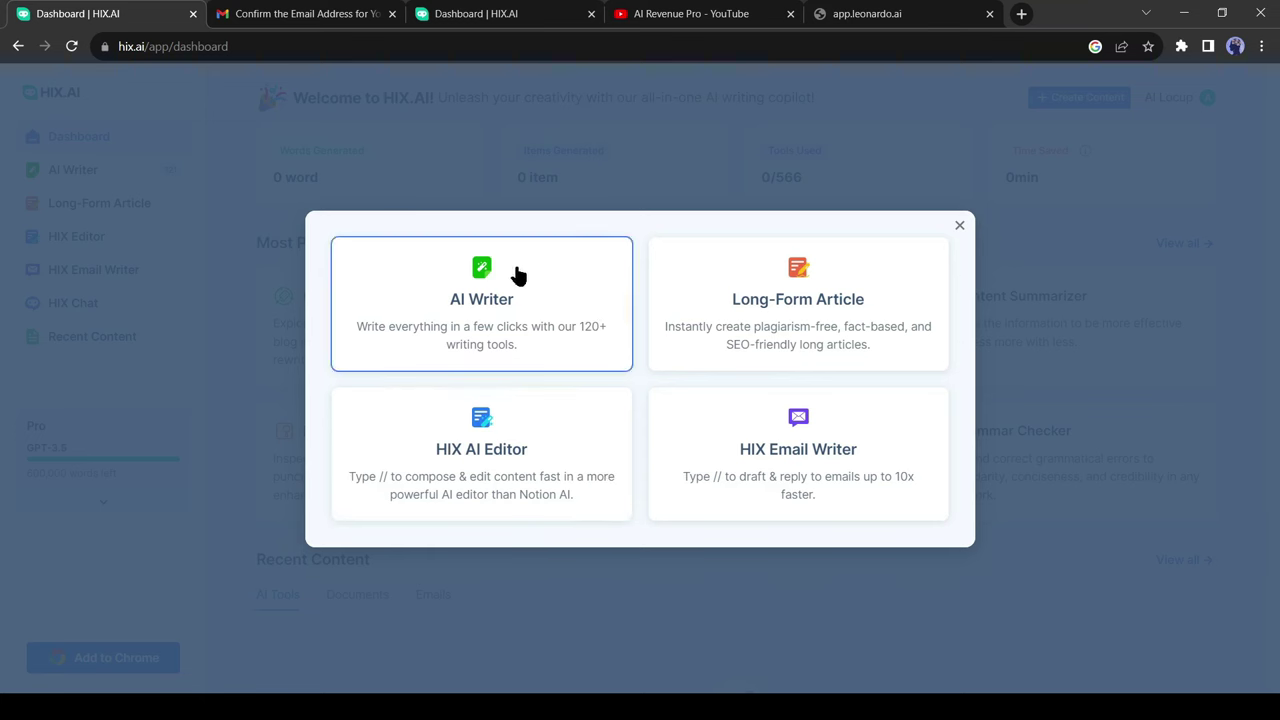
# Choose AI Writer as the content type and look through its Article And Blogs tools
pyautogui.click(566, 326)
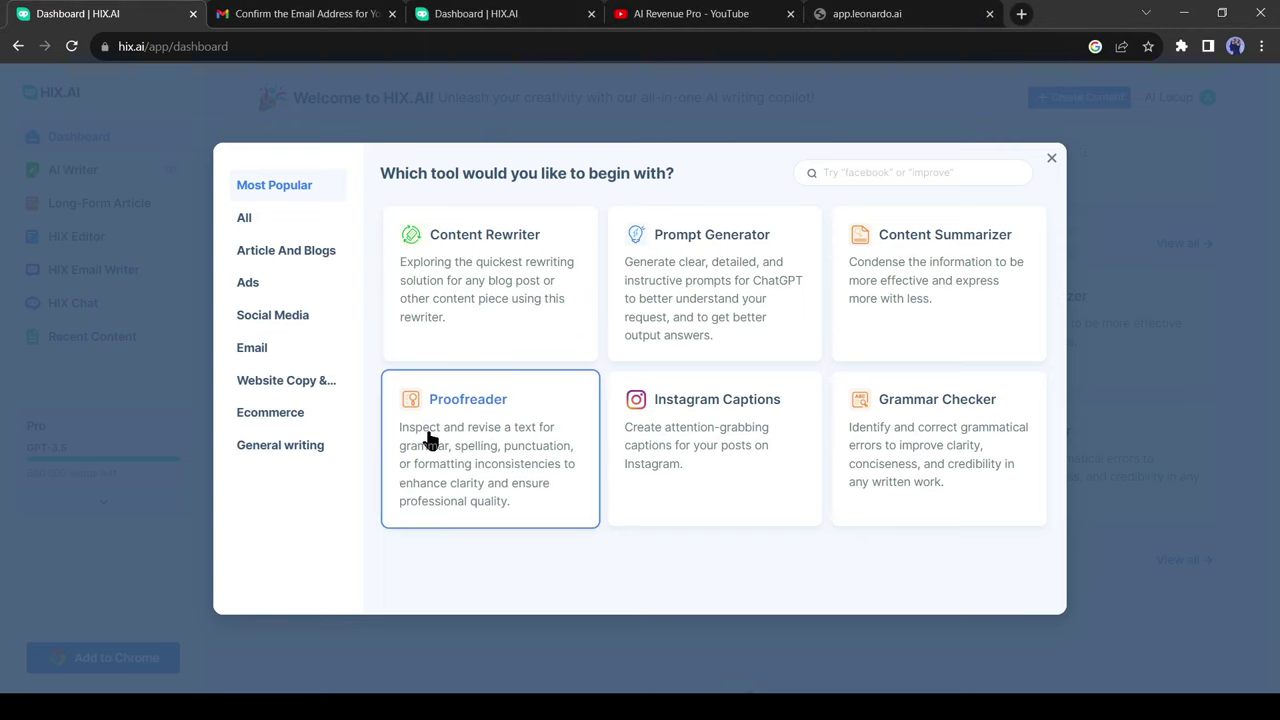
pyautogui.click(294, 262)
pyautogui.scroll(-5, 661, 340)
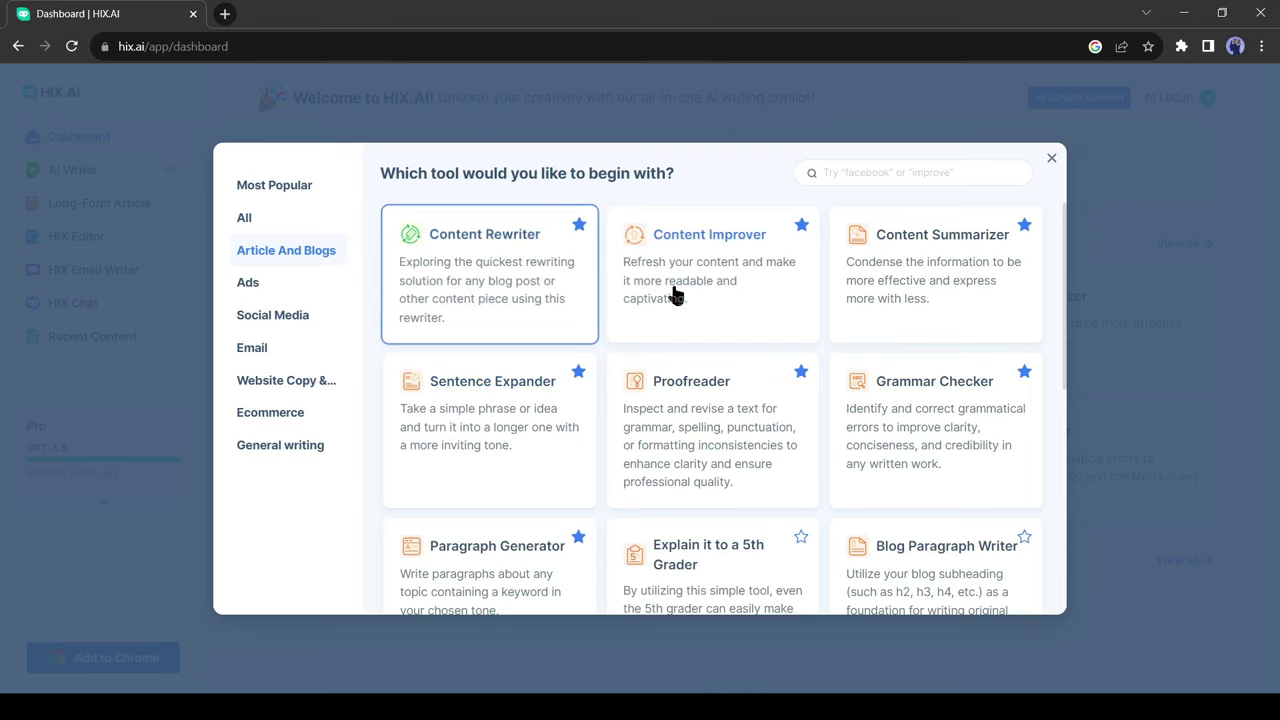
pyautogui.scroll(-1, 767, 295)
pyautogui.scroll(-2, 767, 295)
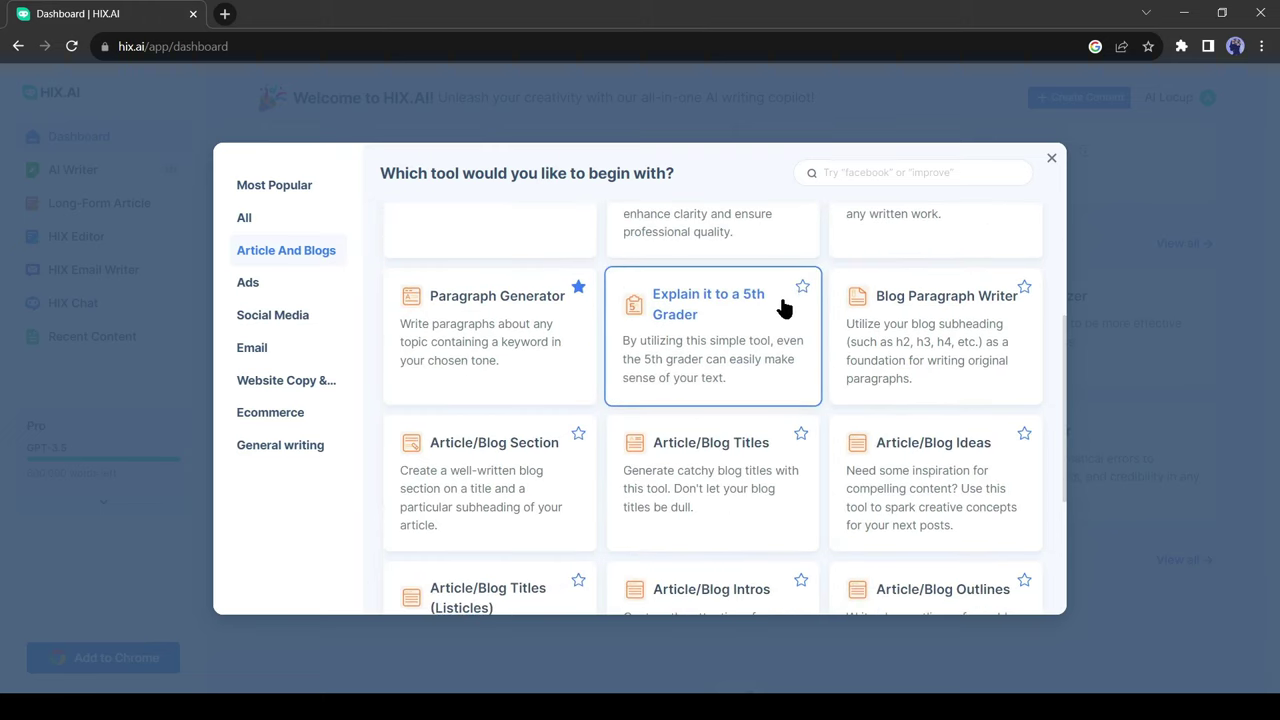
pyautogui.scroll(-3, 774, 312)
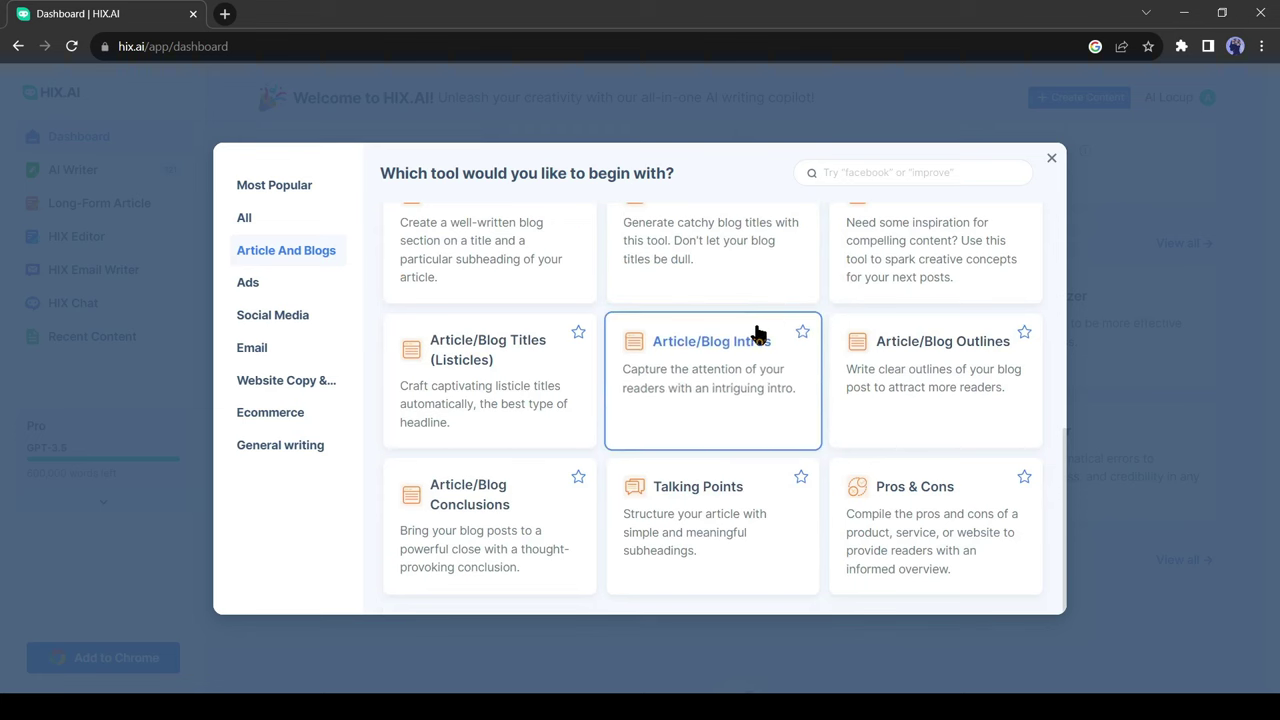
pyautogui.scroll(6, 757, 334)
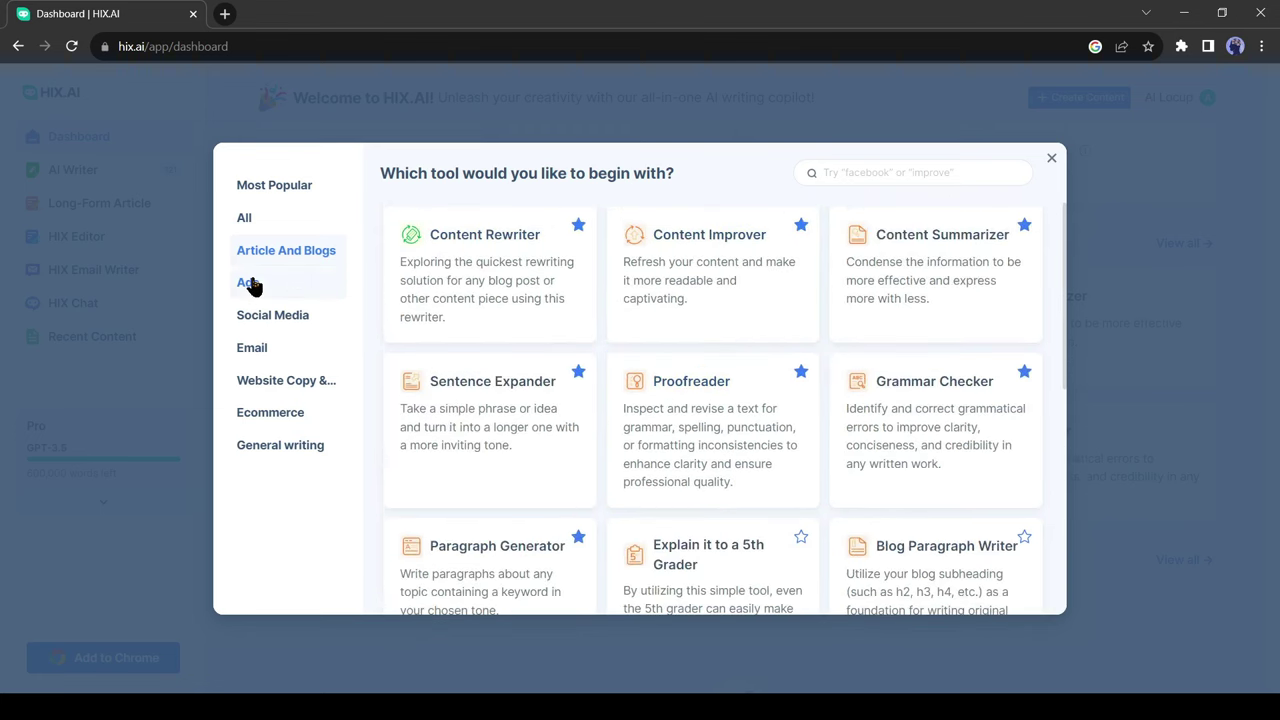
# Look through the writing tools in the Ads category, from Facebook ads to Taboola ads
pyautogui.click(250, 284)
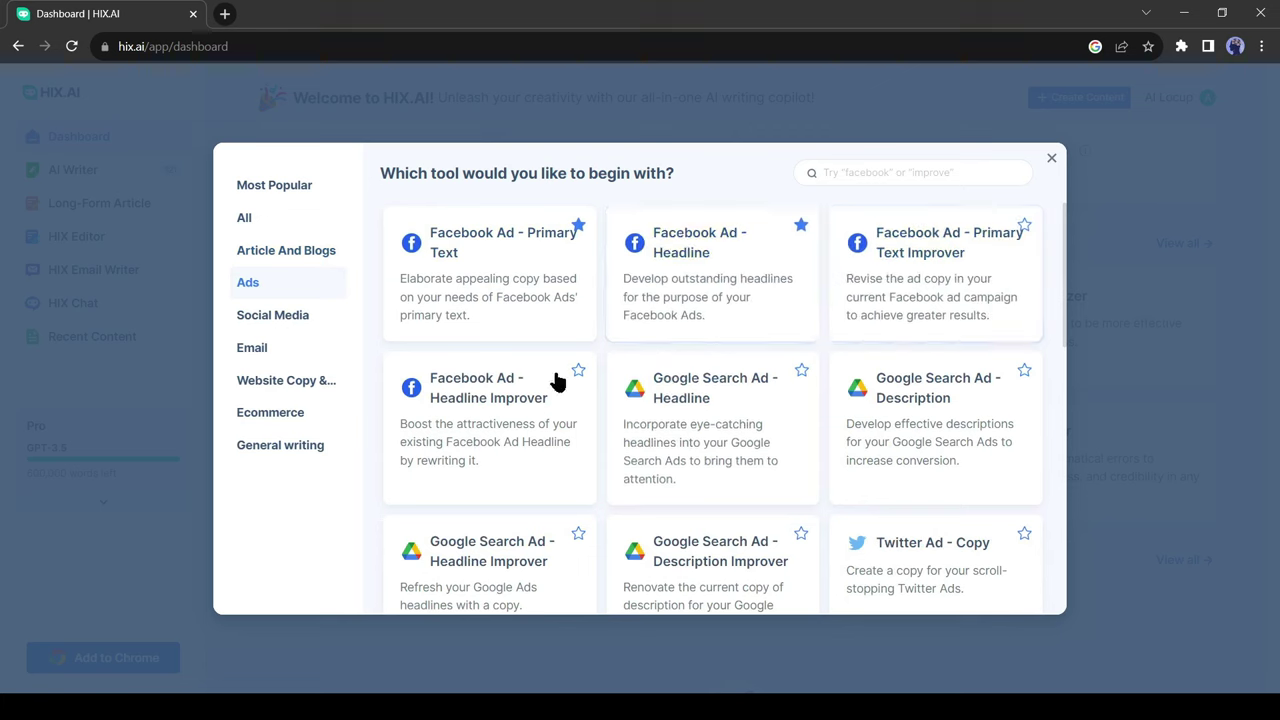
pyautogui.scroll(-1, 940, 470)
pyautogui.scroll(-3, 945, 436)
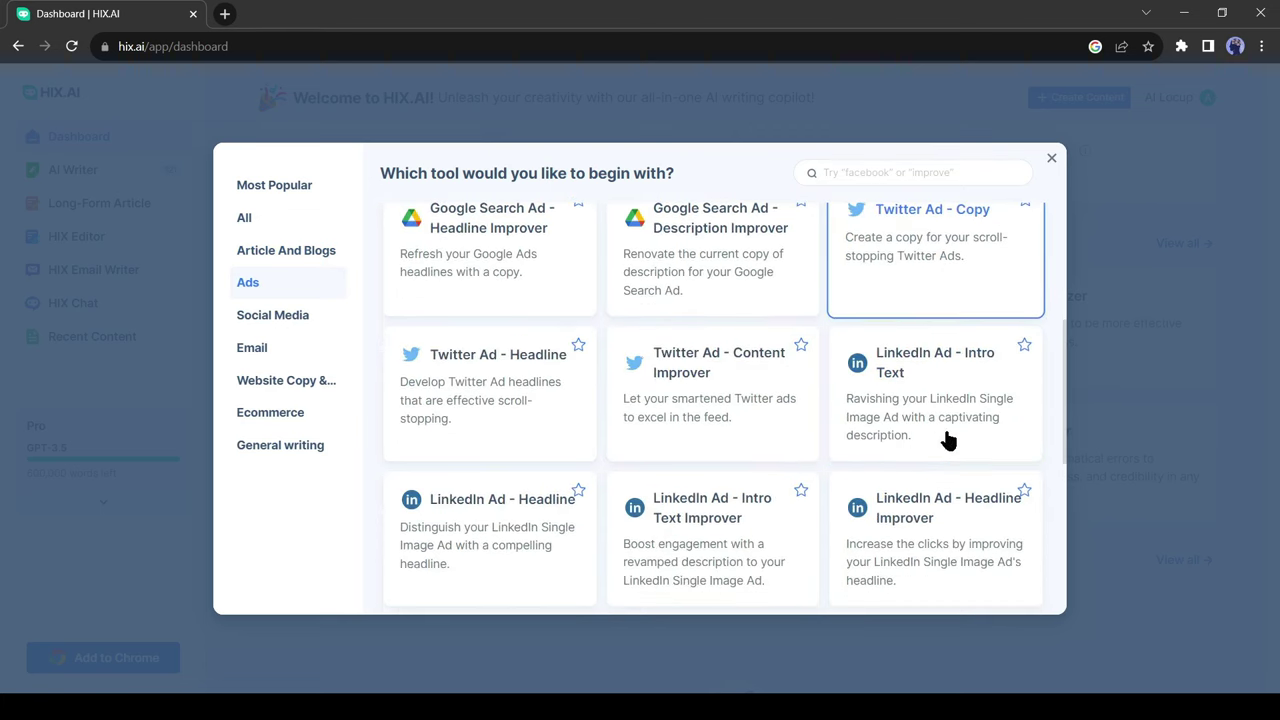
pyautogui.scroll(-3, 555, 483)
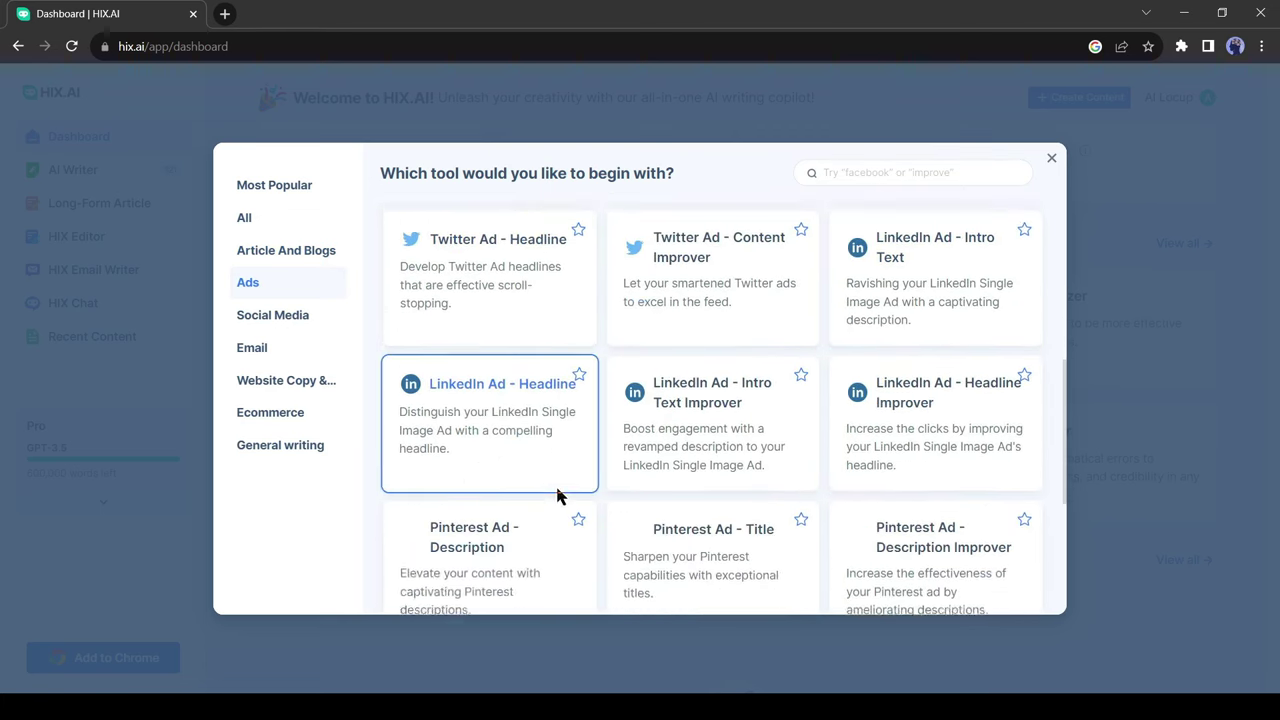
pyautogui.scroll(-2, 958, 480)
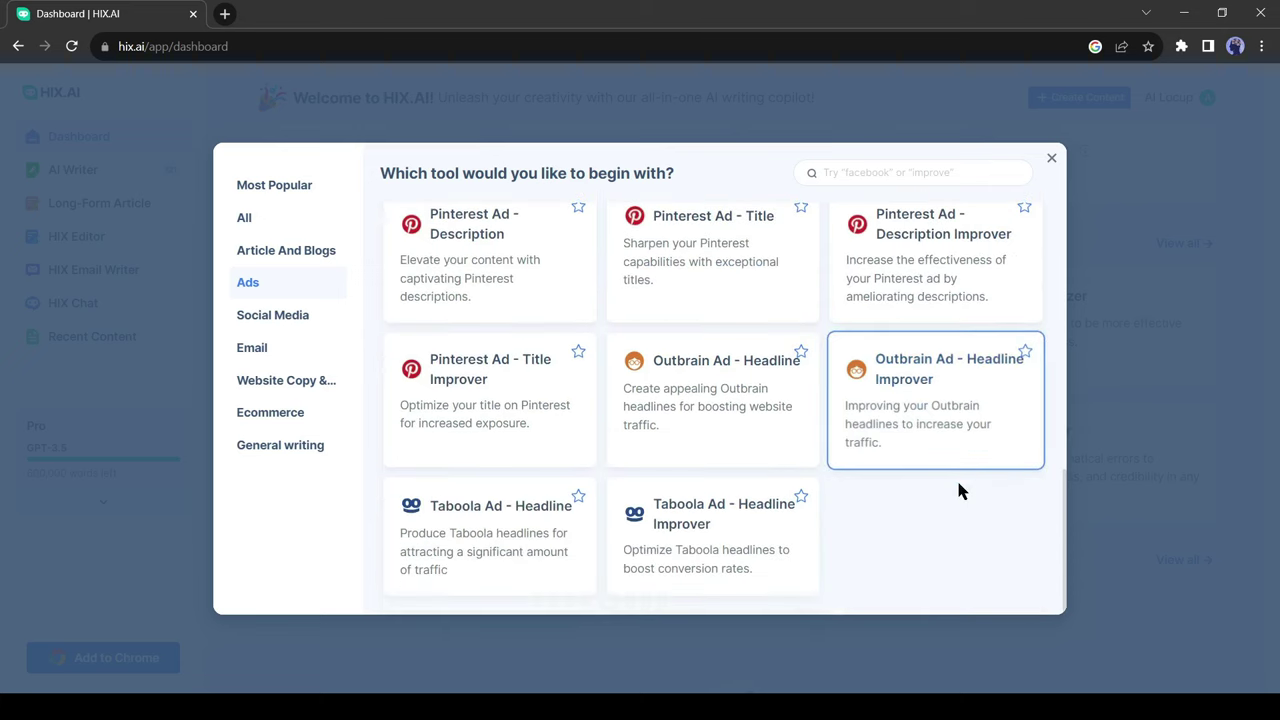
# Review the Social Media, Email, Website Copy, Ecommerce and General writing tool categories, and close the tool chooser
pyautogui.click(293, 321)
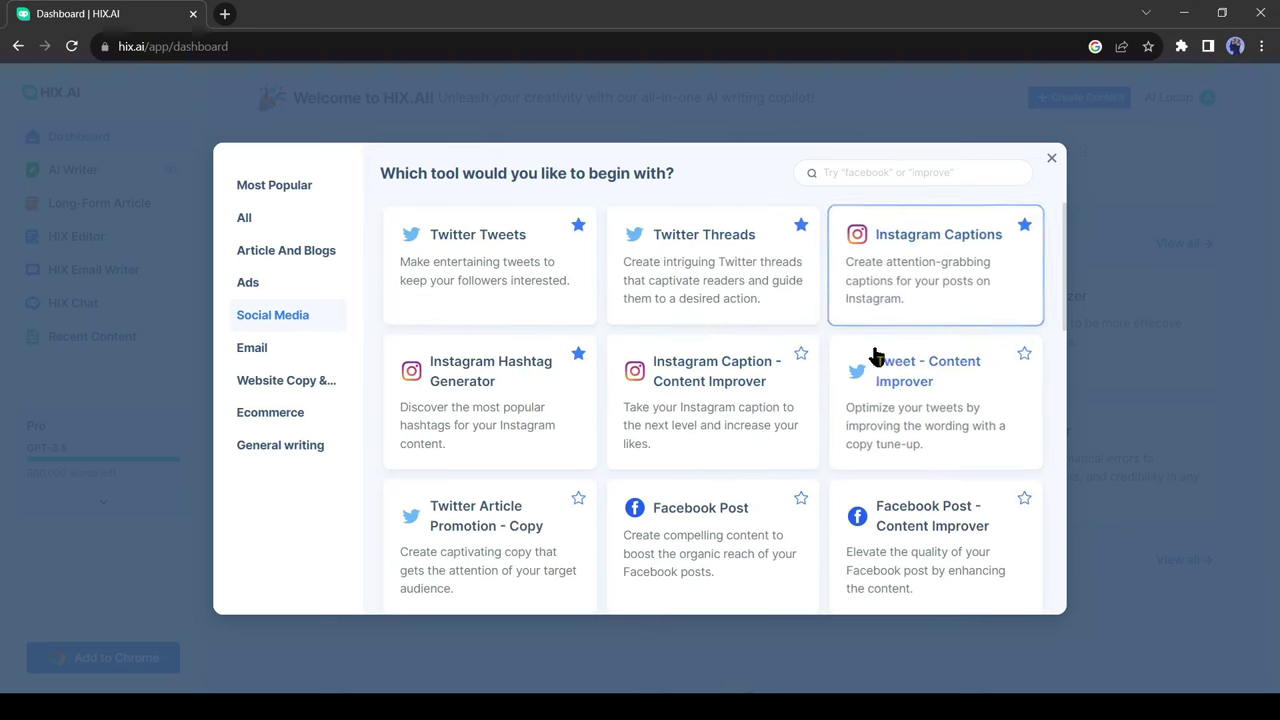
pyautogui.click(262, 350)
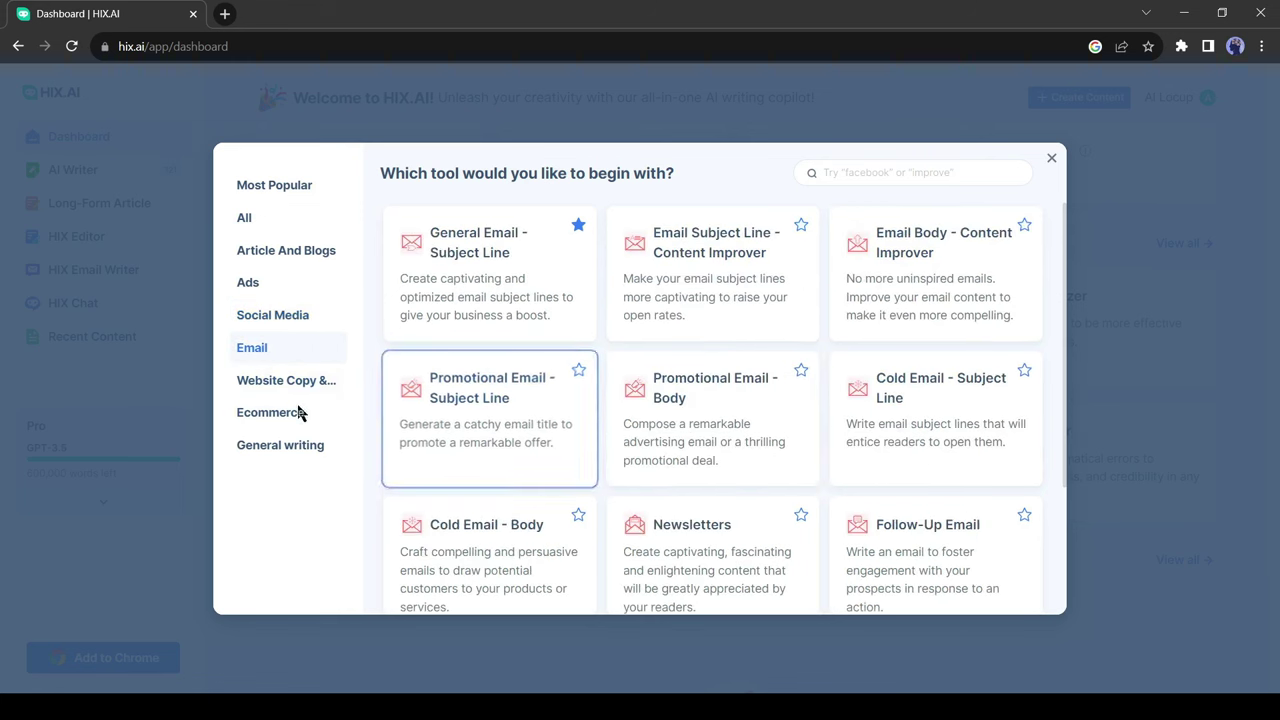
pyautogui.scroll(-1, 518, 440)
pyautogui.scroll(-2, 510, 438)
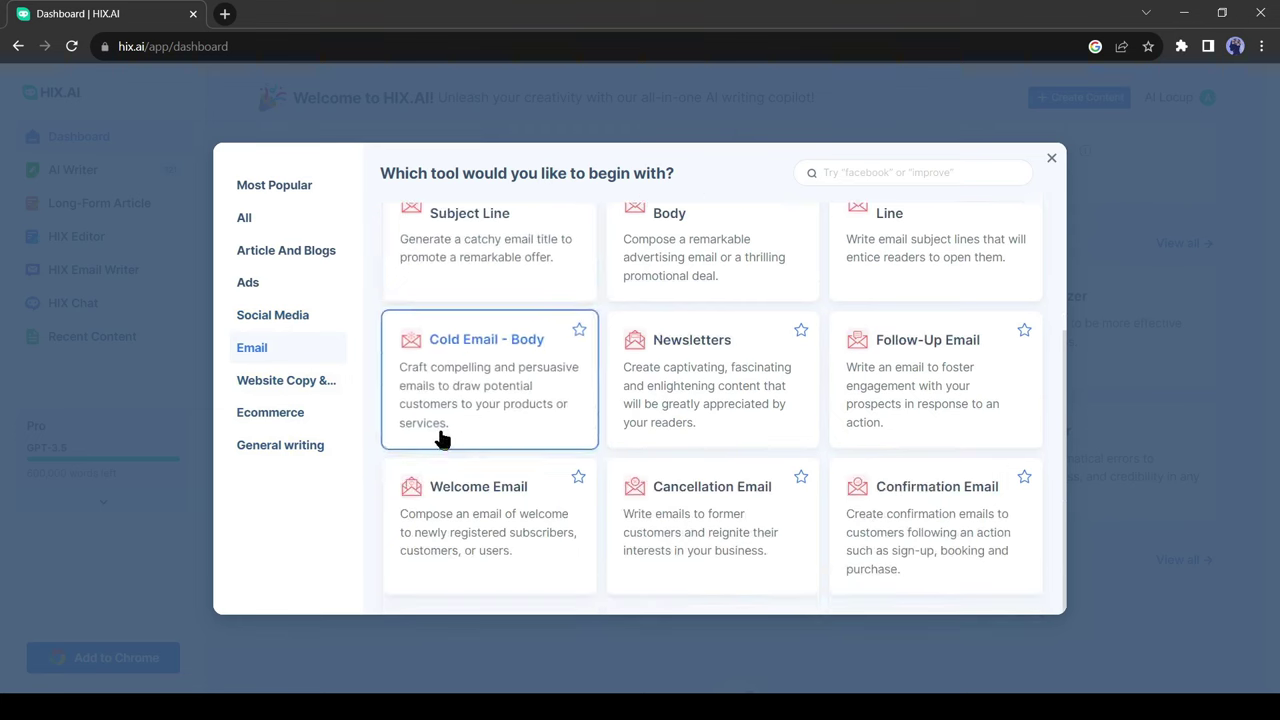
pyautogui.click(273, 383)
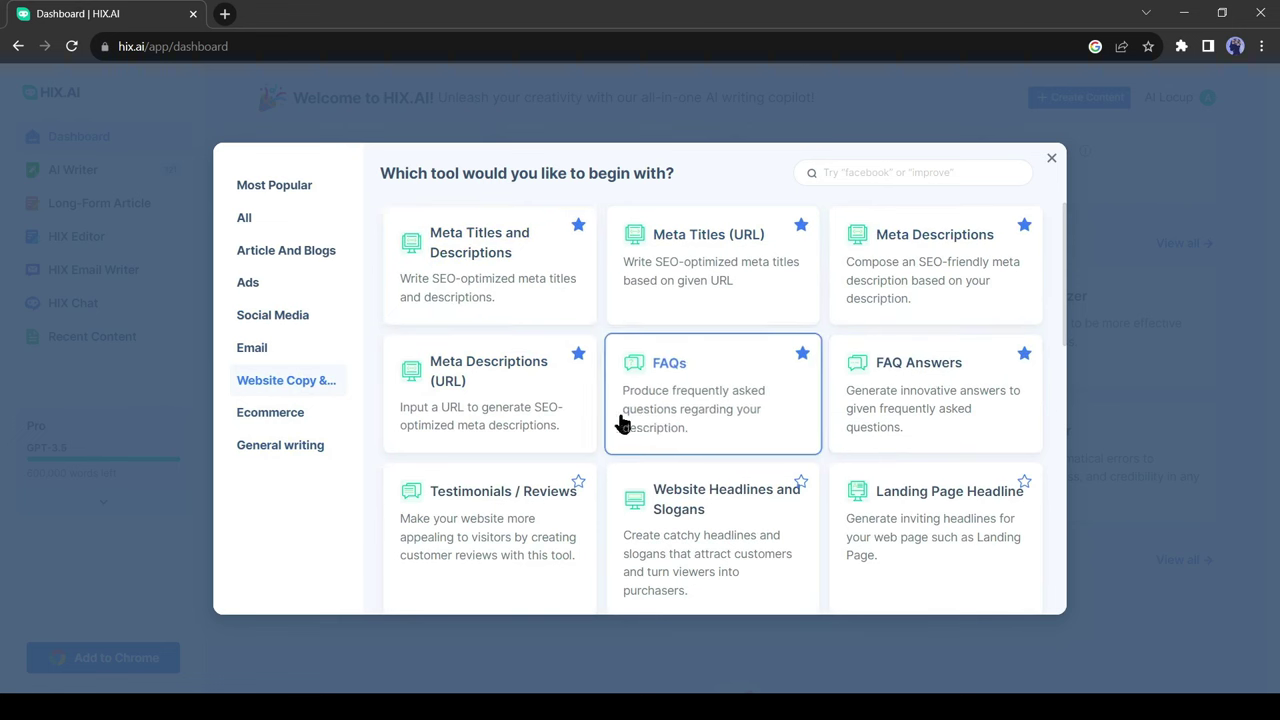
pyautogui.click(280, 413)
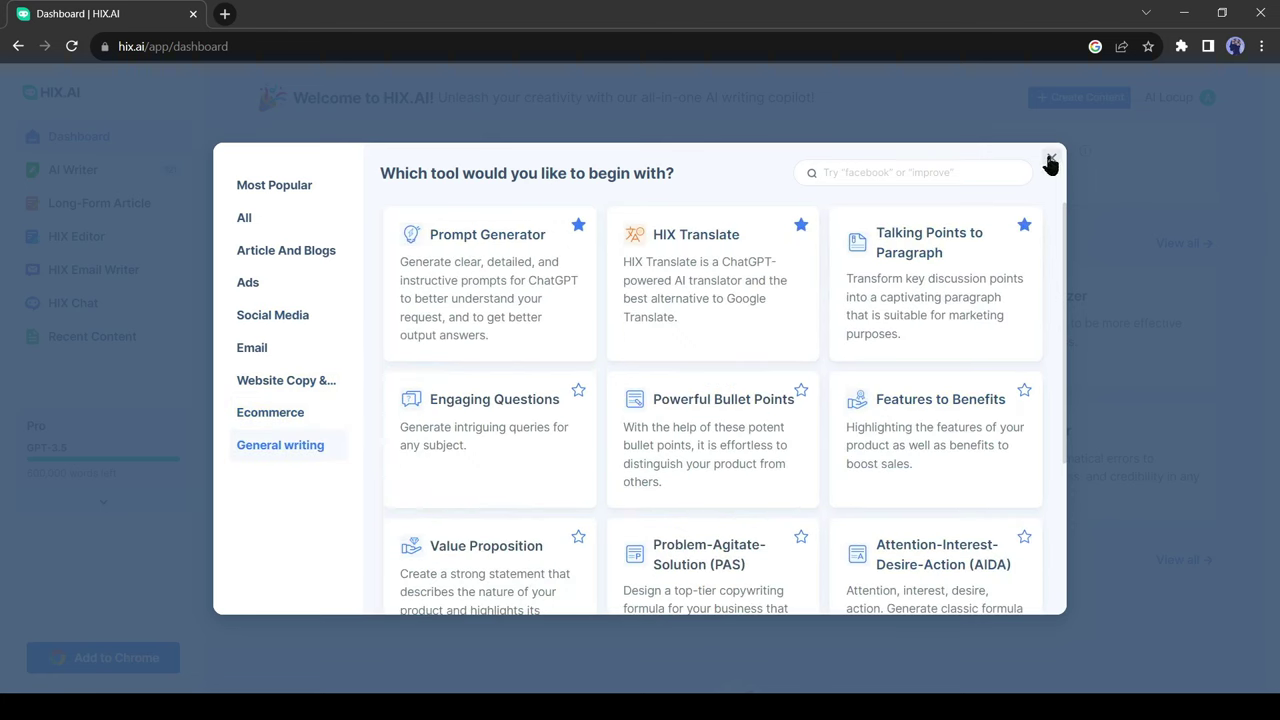
pyautogui.click(1050, 160)
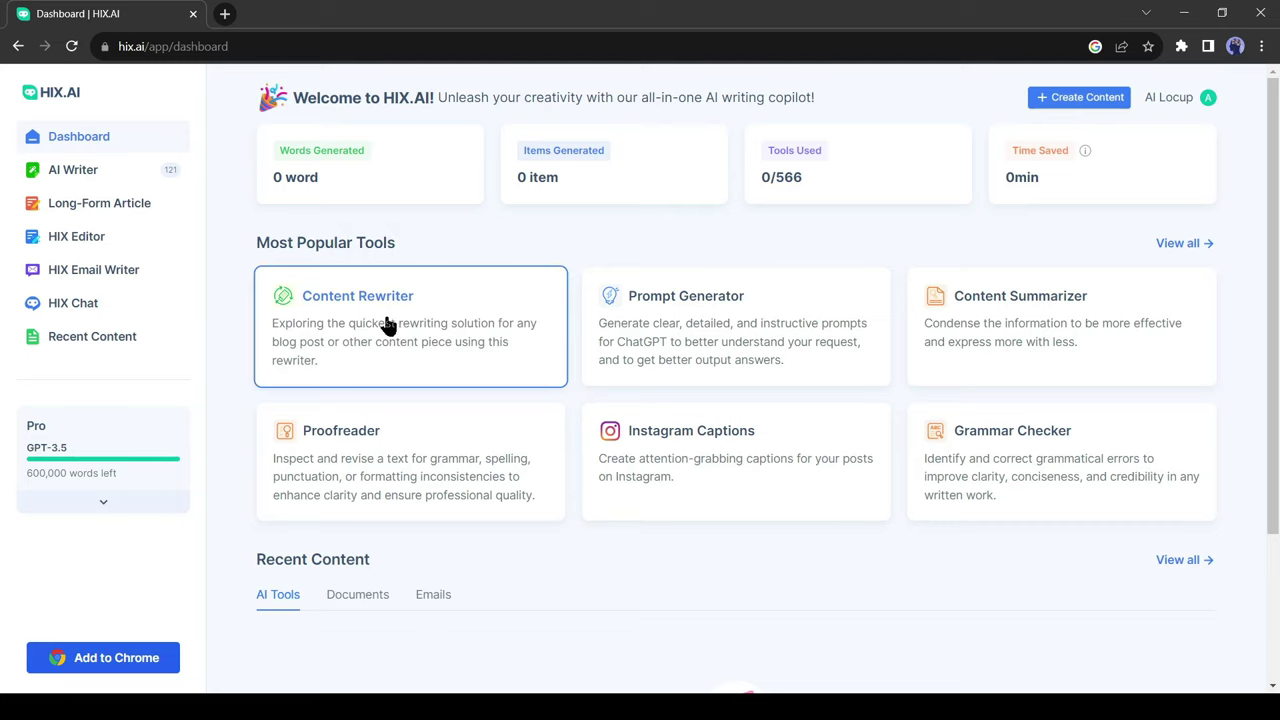
# Open the Content Rewriter and paste in the body text of the gadgetsnow.com article about the Azure Kinect Developer Kit
pyautogui.click(393, 284)
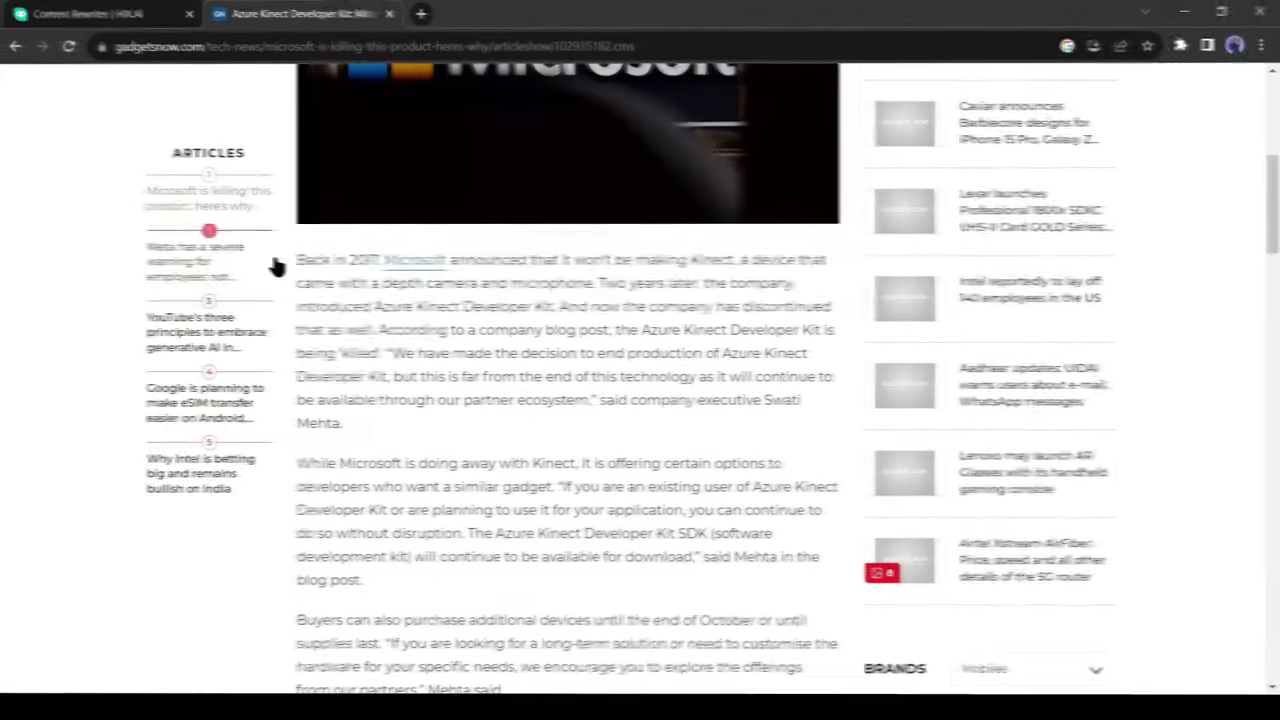
pyautogui.moveTo(277, 265); pyautogui.dragTo(606, 343)
pyautogui.scroll(5, 378, 342)
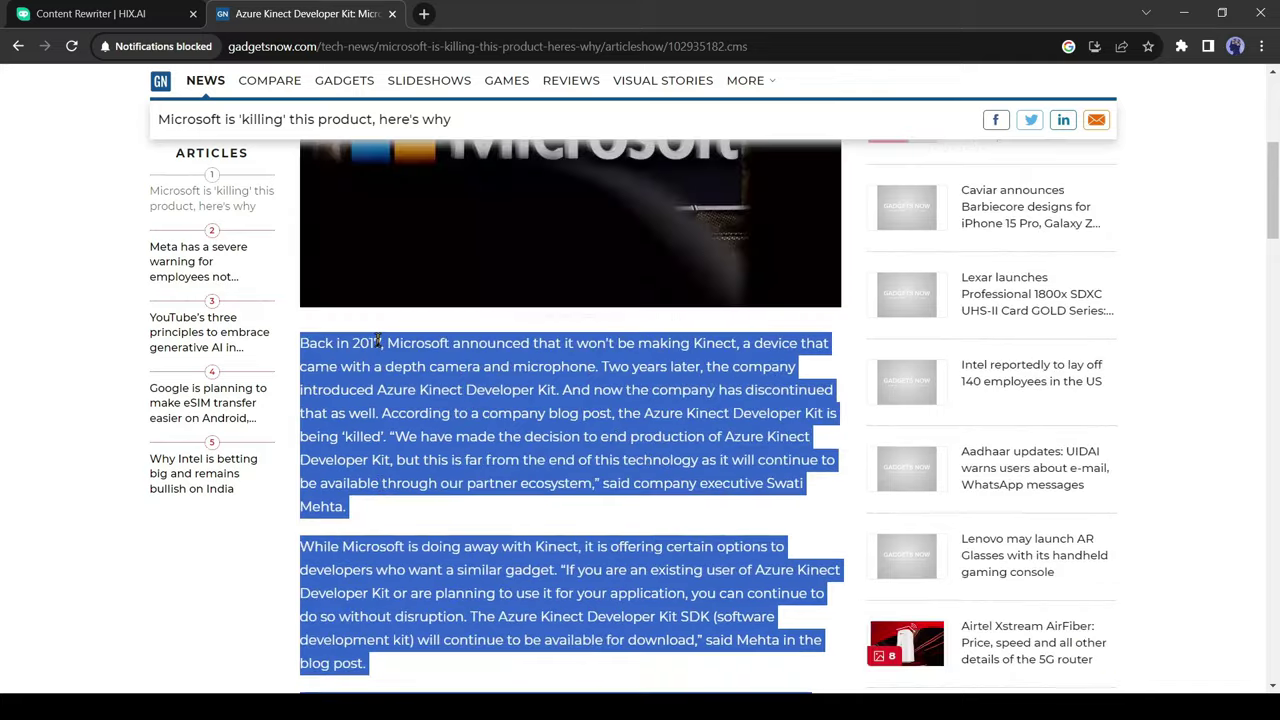
pyautogui.click(103, 8)
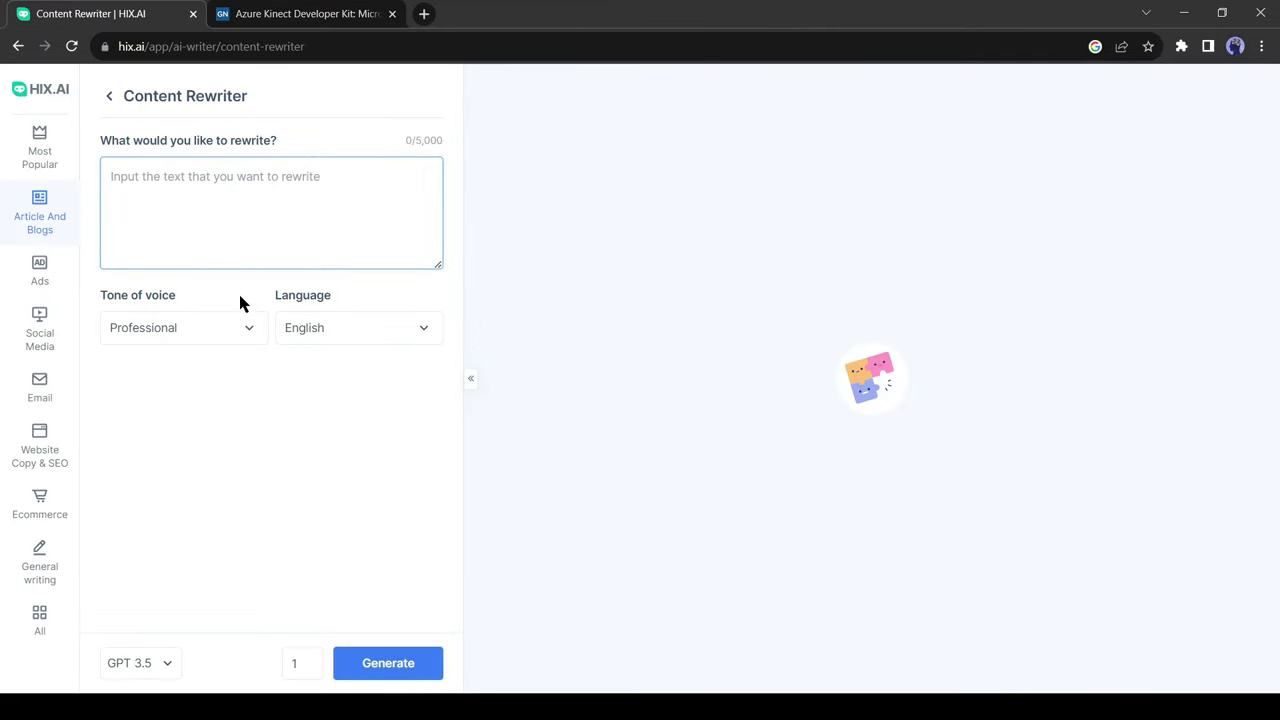
pyautogui.hotkey('ctrl', 'v')
pyautogui.scroll(10, 375, 244)
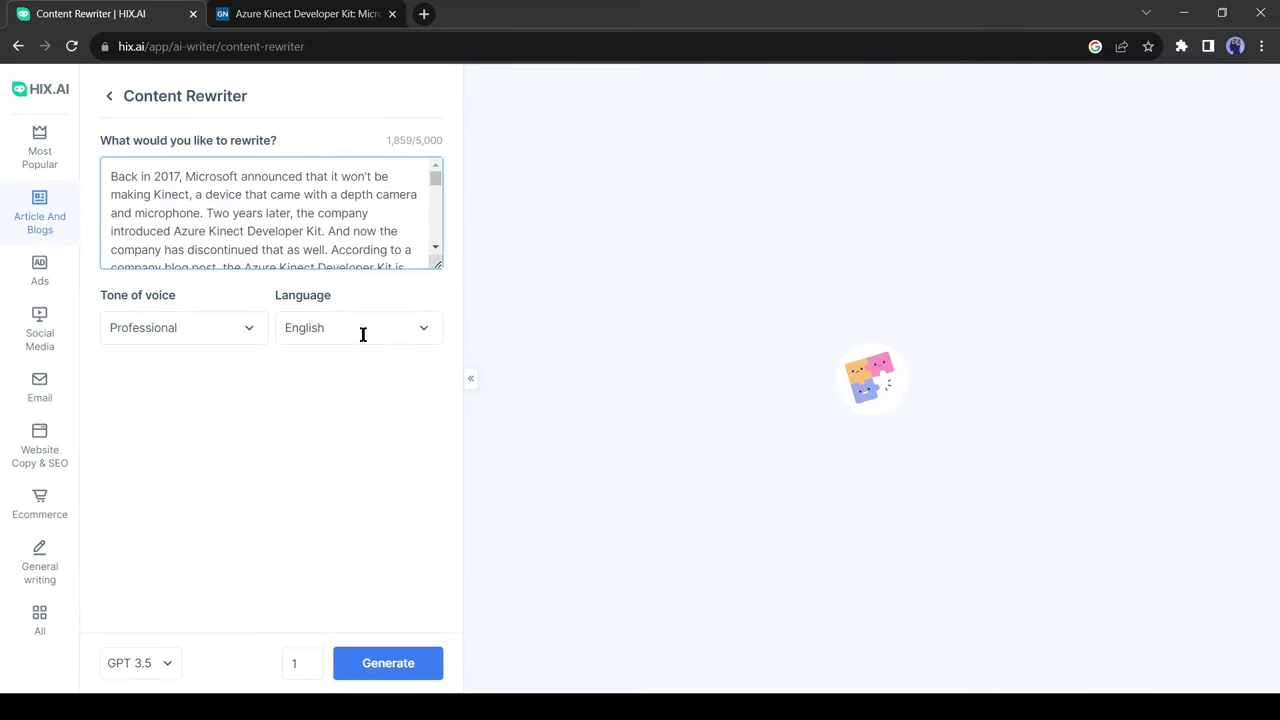
# Choose the Professional tone of voice and generate the rewritten article
pyautogui.click(220, 329)
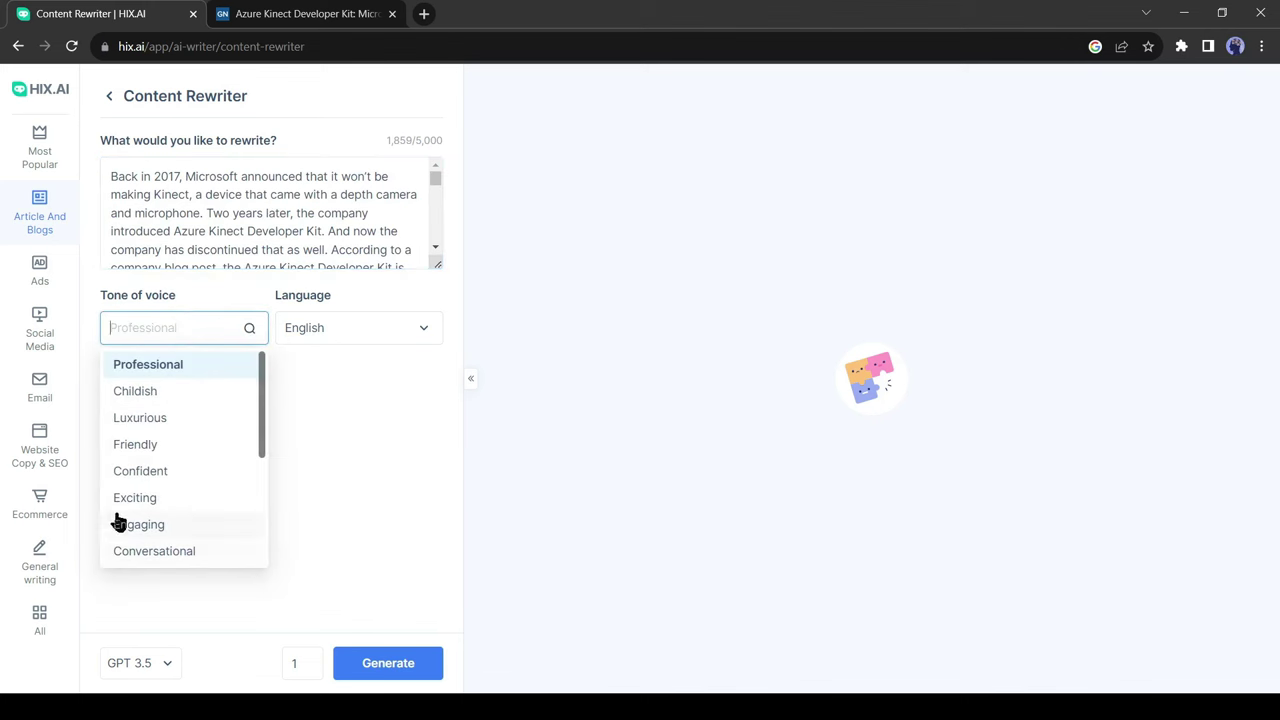
pyautogui.click(186, 372)
pyautogui.click(405, 665)
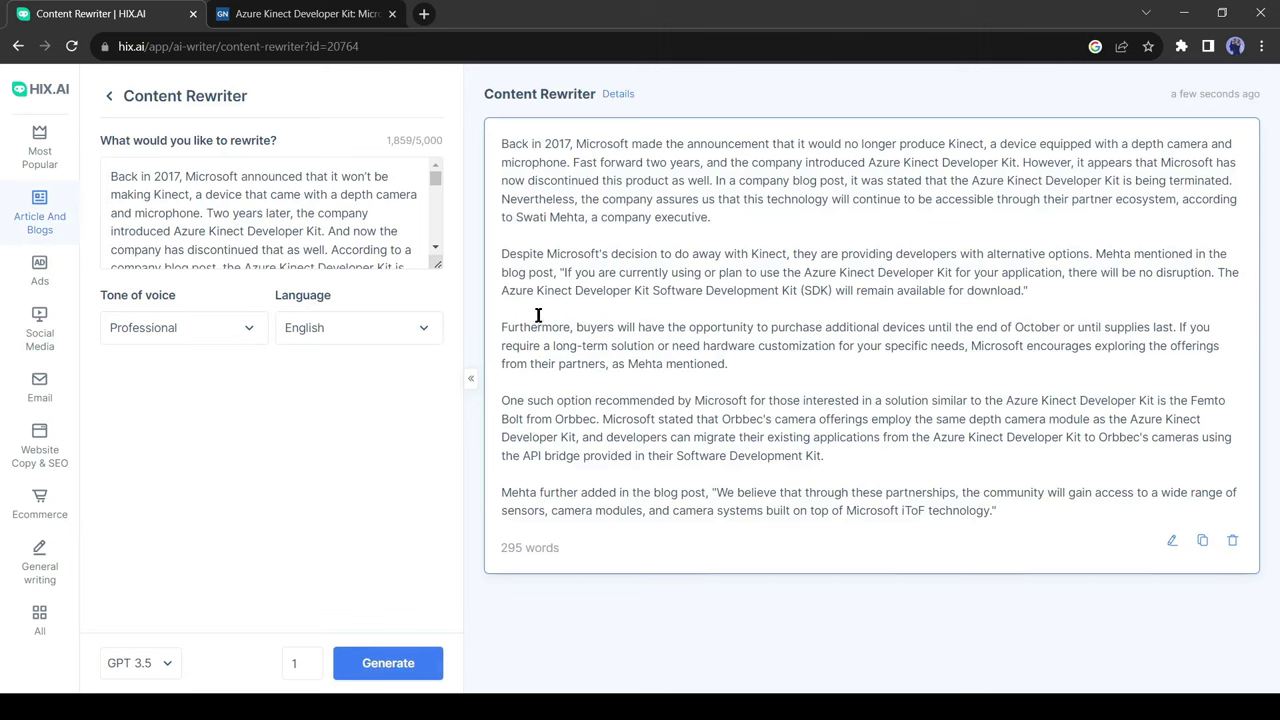
# Look over the rewritten article and paste it as the content to improve in the Content Improver
pyautogui.moveTo(502, 143); pyautogui.dragTo(813, 143)
pyautogui.click(936, 143)
pyautogui.click(109, 96)
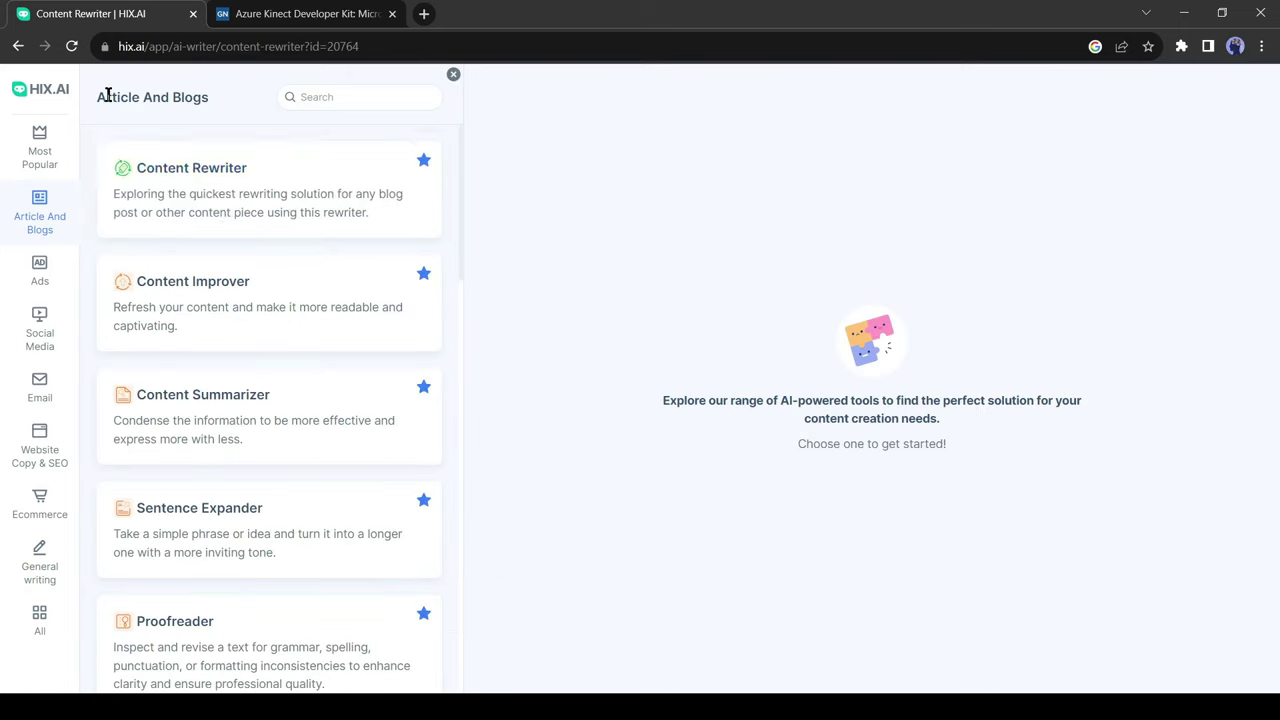
pyautogui.scroll(-1, 195, 270)
pyautogui.click(206, 263)
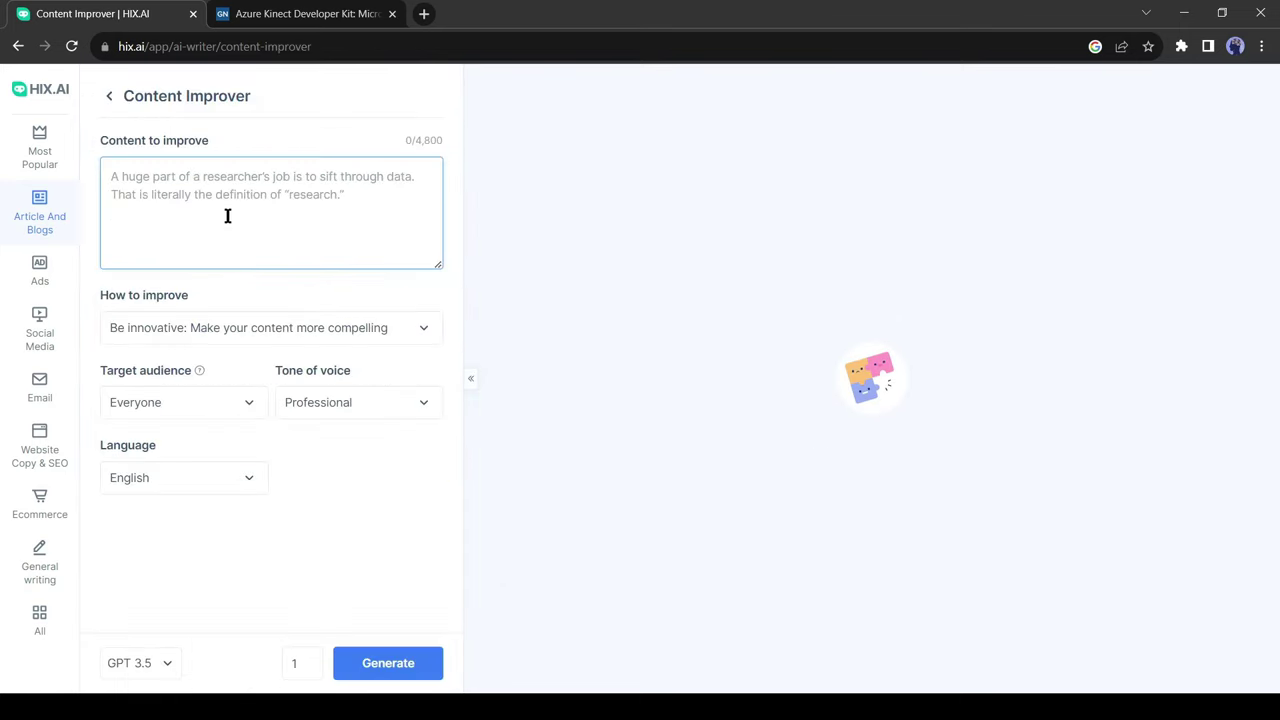
pyautogui.click(228, 215)
pyautogui.hotkey('ctrl', 'v')
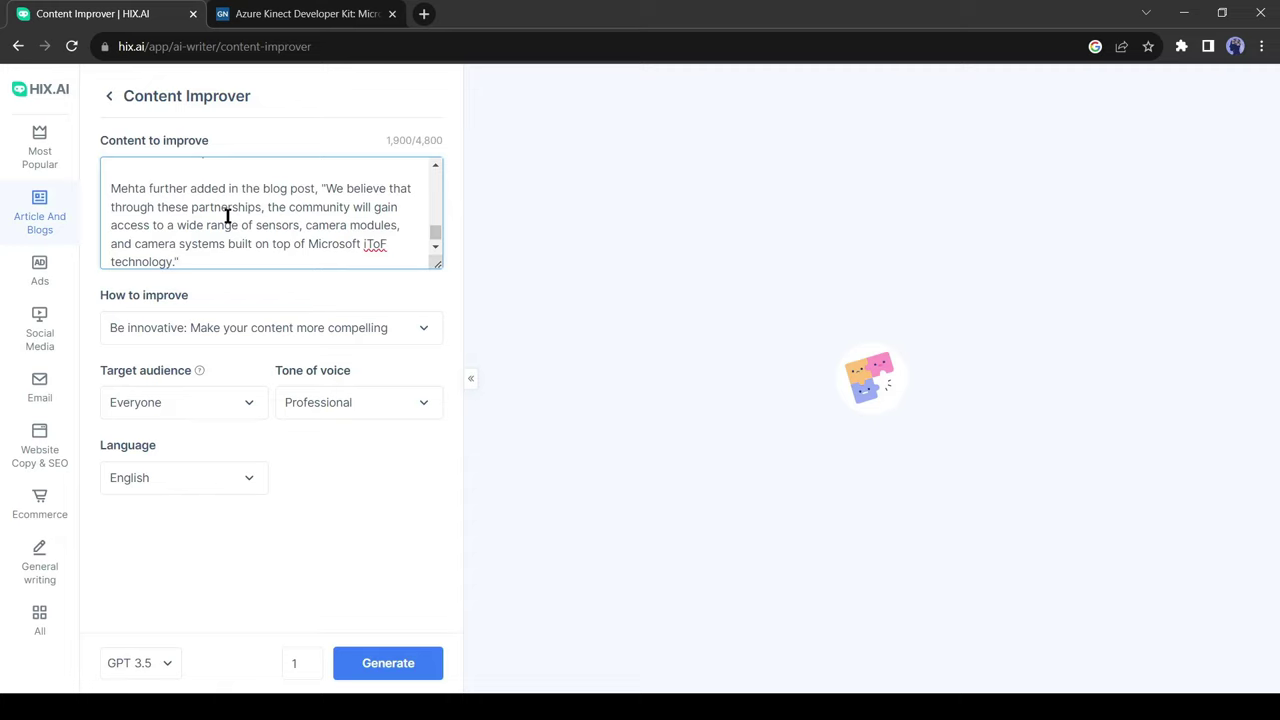
# Set the improvement method to Be Innovative, keep the target audience as Everyone, and generate the improved article
pyautogui.click(395, 332)
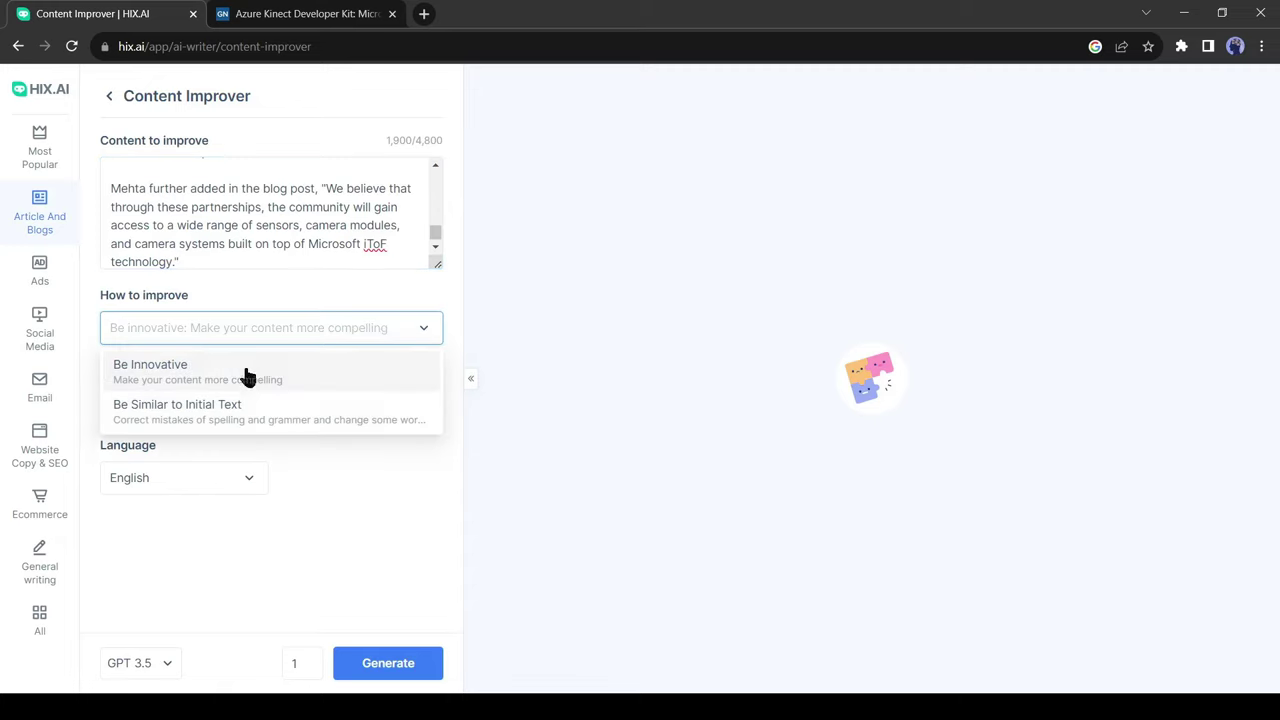
pyautogui.click(319, 389)
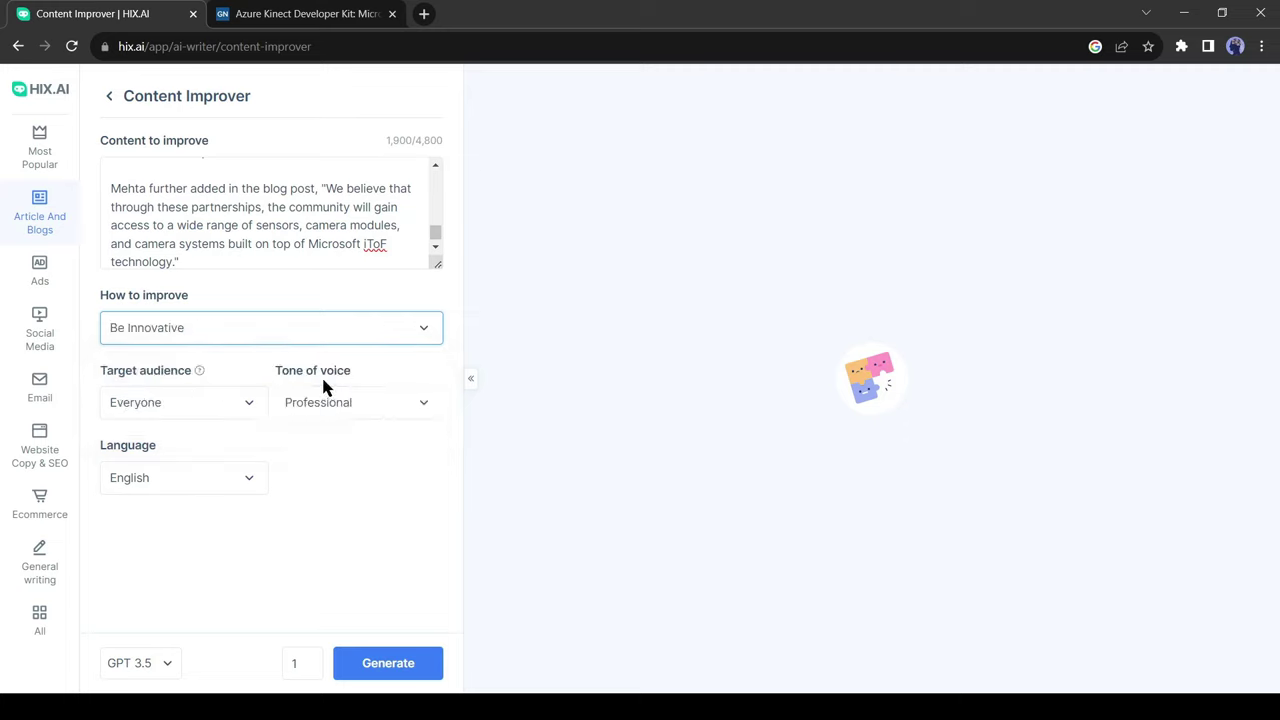
pyautogui.click(238, 412)
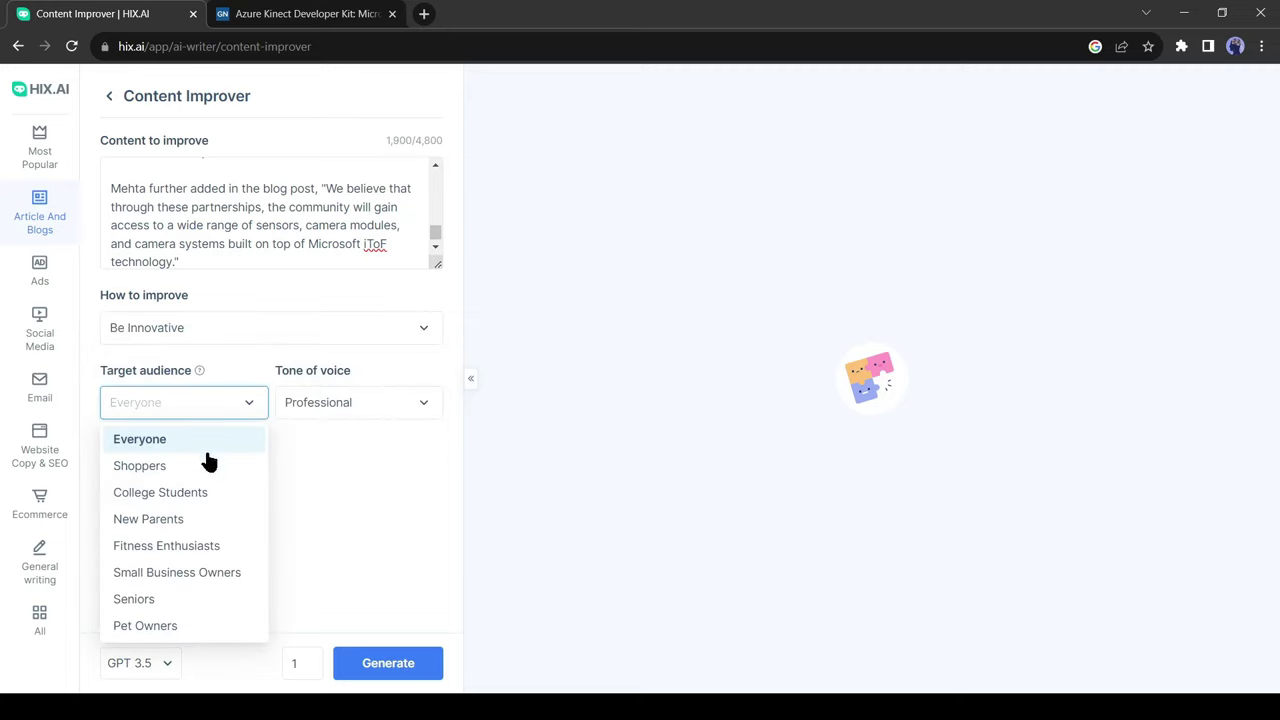
pyautogui.click(311, 418)
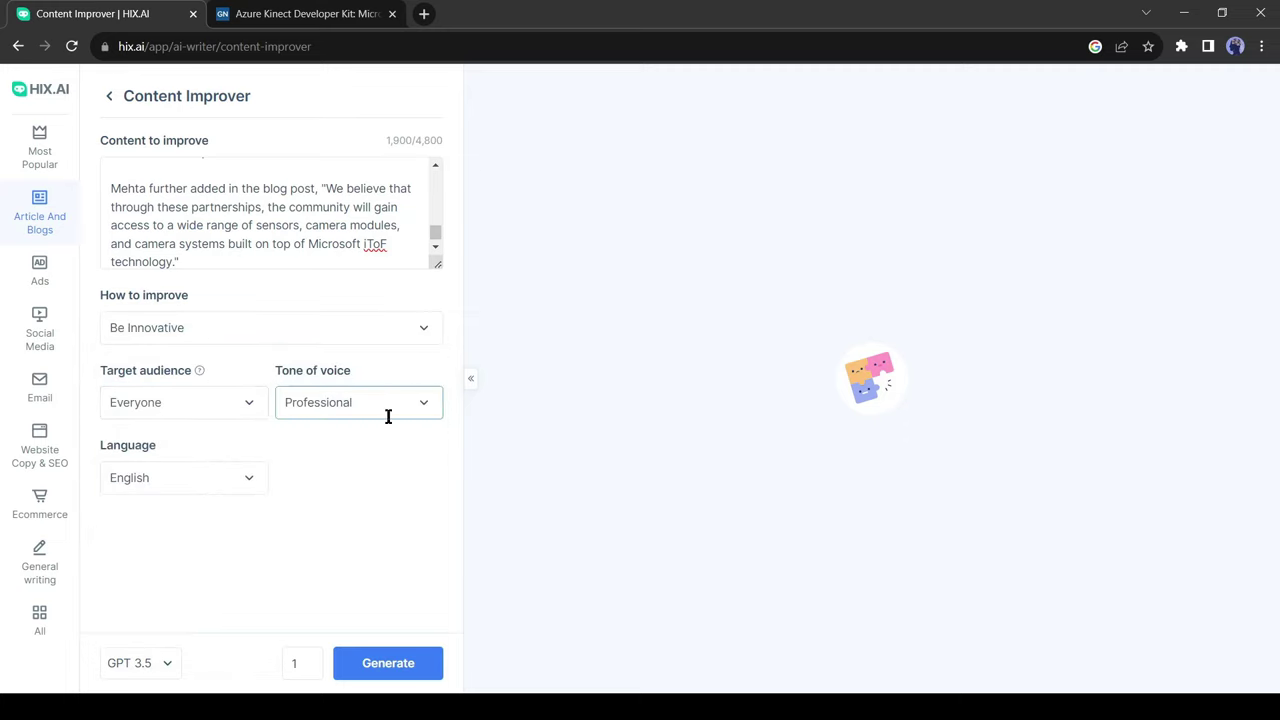
pyautogui.click(394, 668)
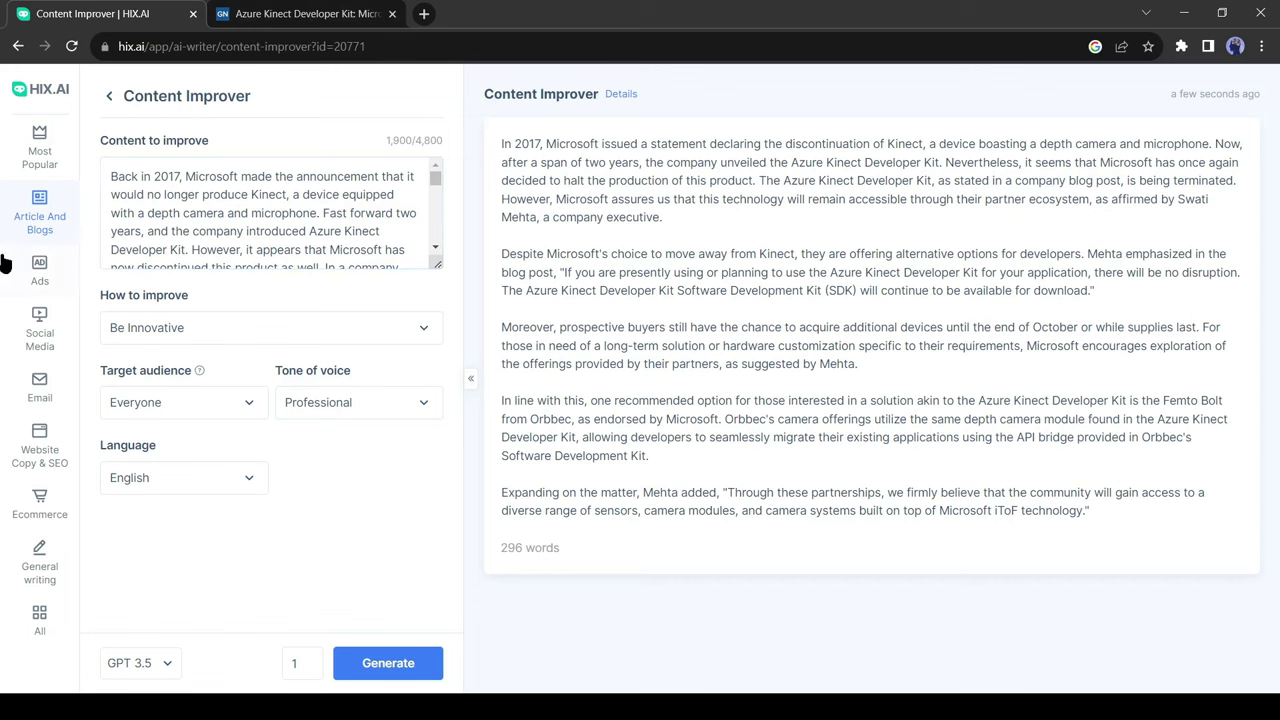
# Return to the HIX.AI dashboard and open a blank document in the HIX Editor
pyautogui.click(60, 96)
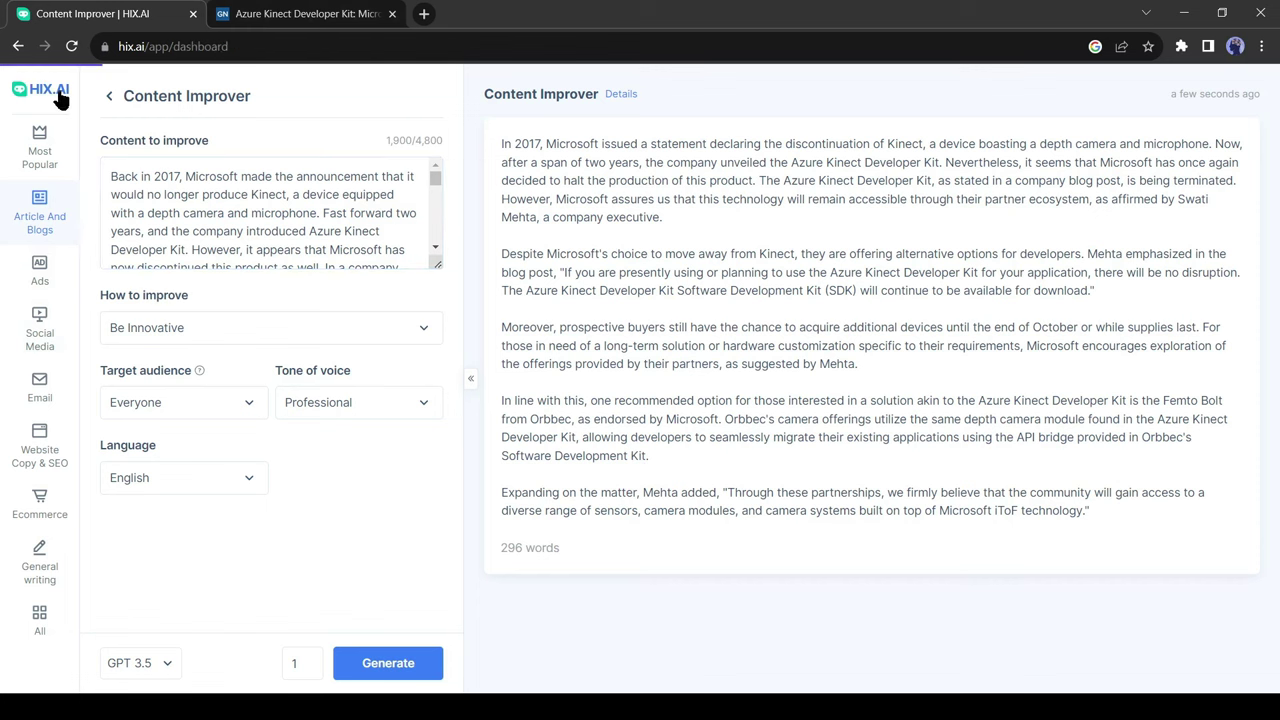
pyautogui.scroll(-1, 432, 436)
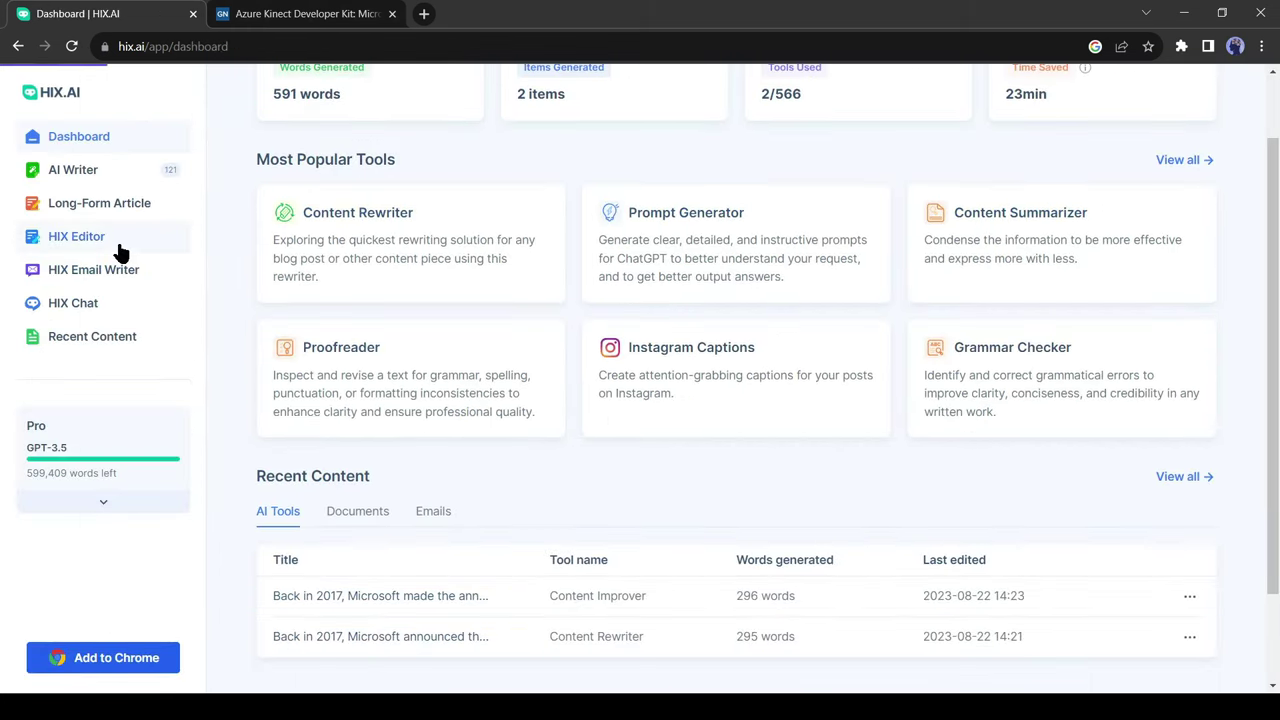
pyautogui.click(102, 248)
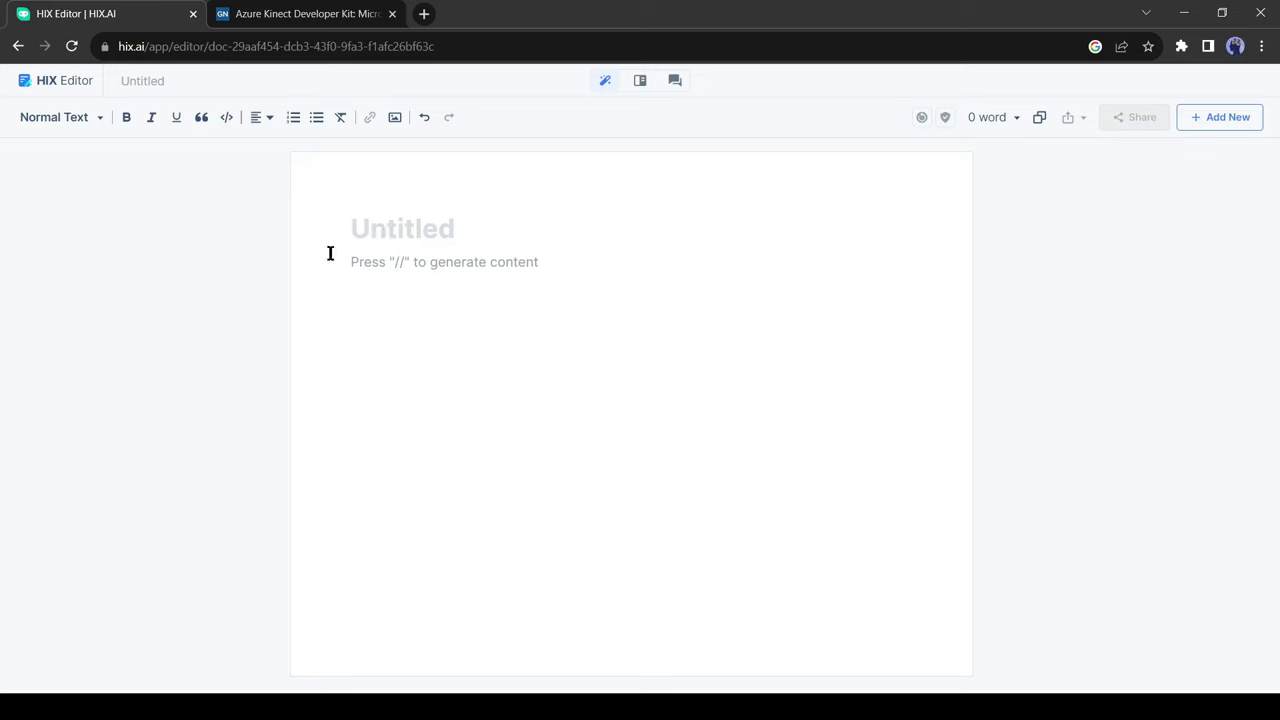
# Review the AI drafting options in the blank document and generate a poem about the moon
pyautogui.write('//')
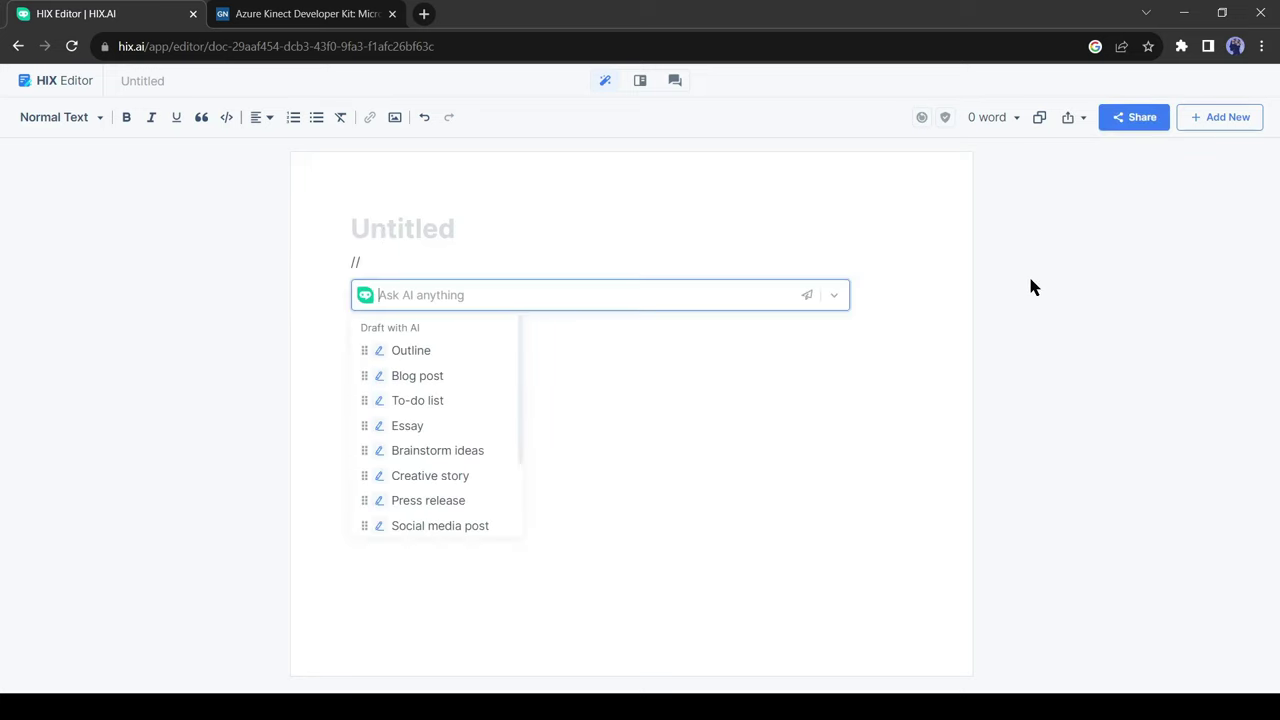
pyautogui.scroll(-2, 450, 432)
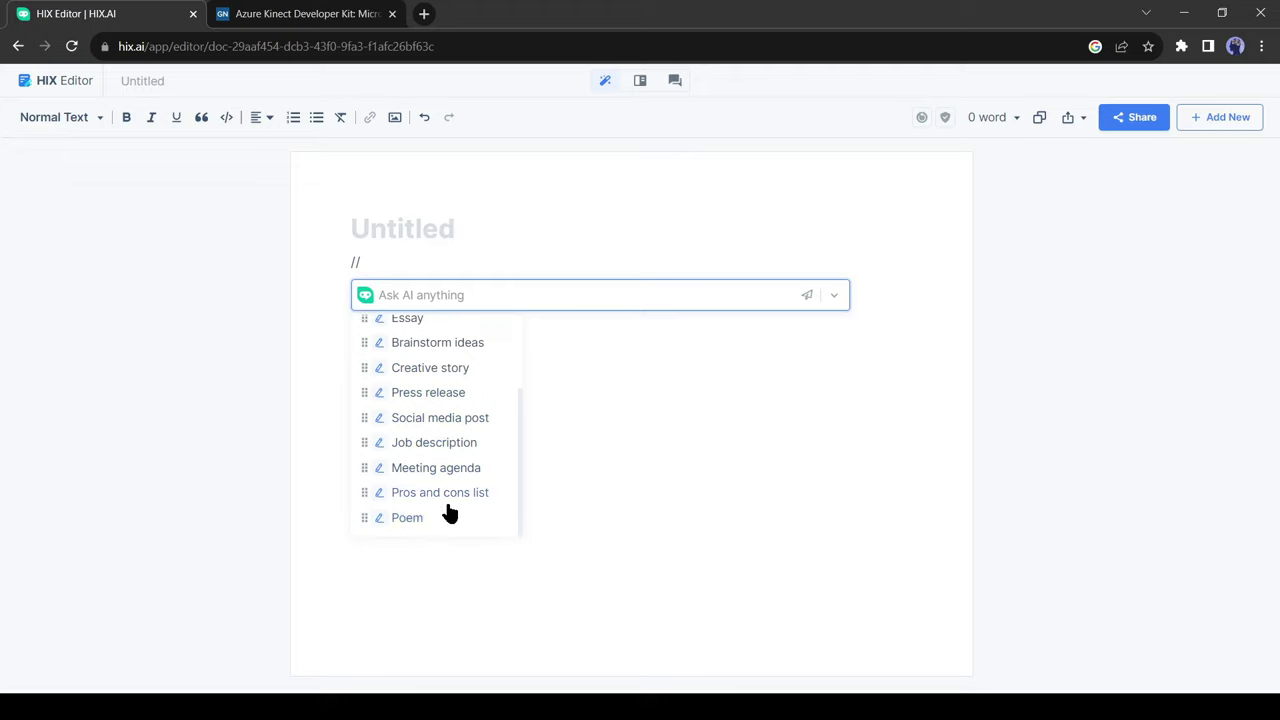
pyautogui.scroll(2, 449, 510)
pyautogui.scroll(-2, 414, 520)
pyautogui.click(405, 519)
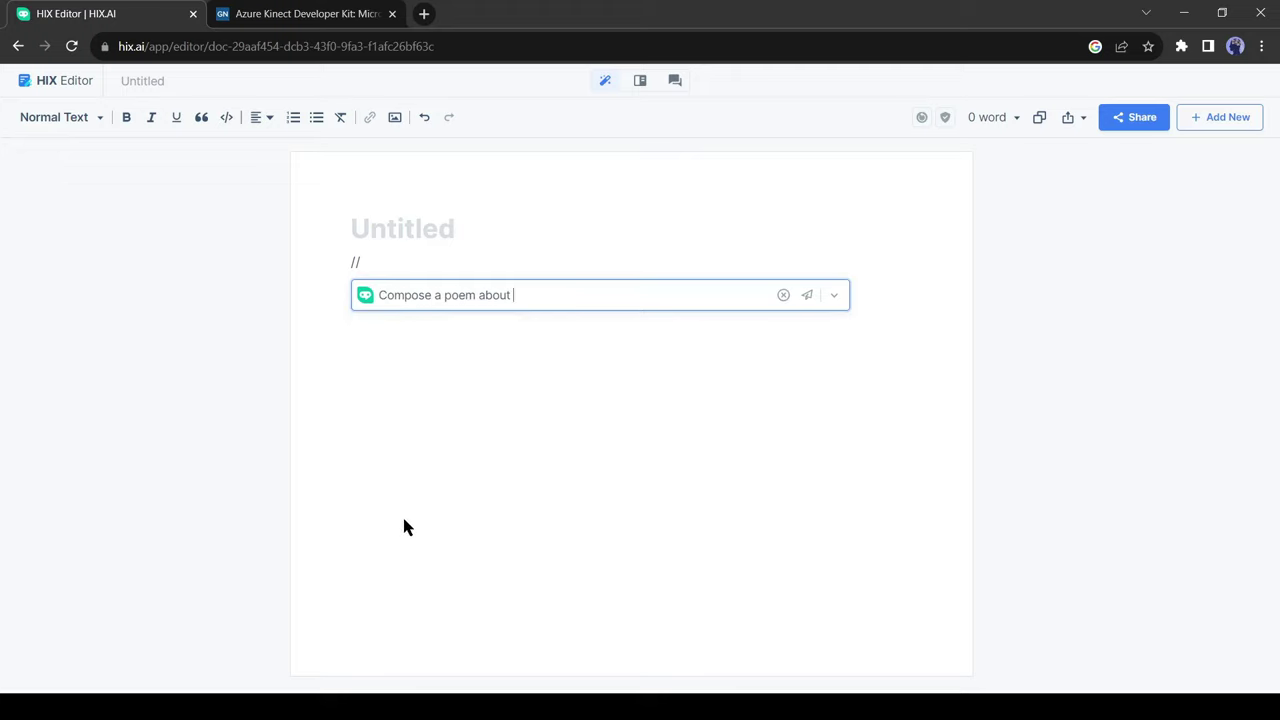
pyautogui.write('moun')
pyautogui.press('Escape')
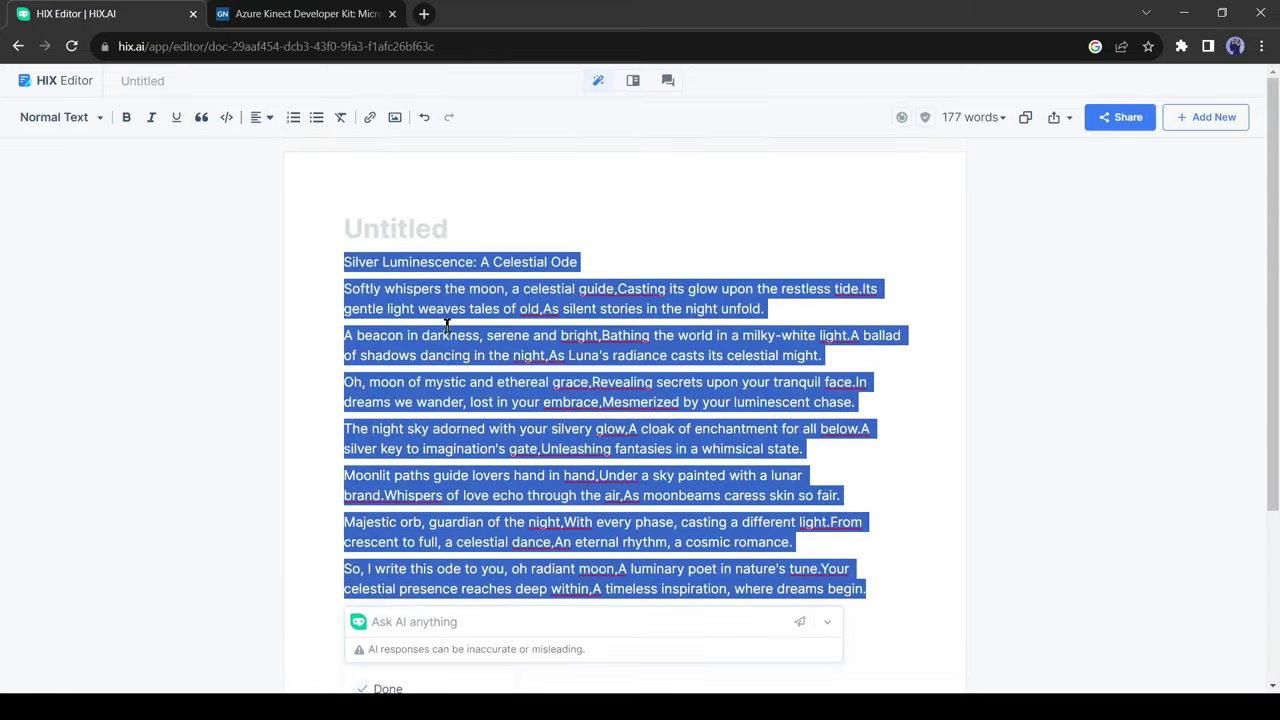
pyautogui.click(347, 344)
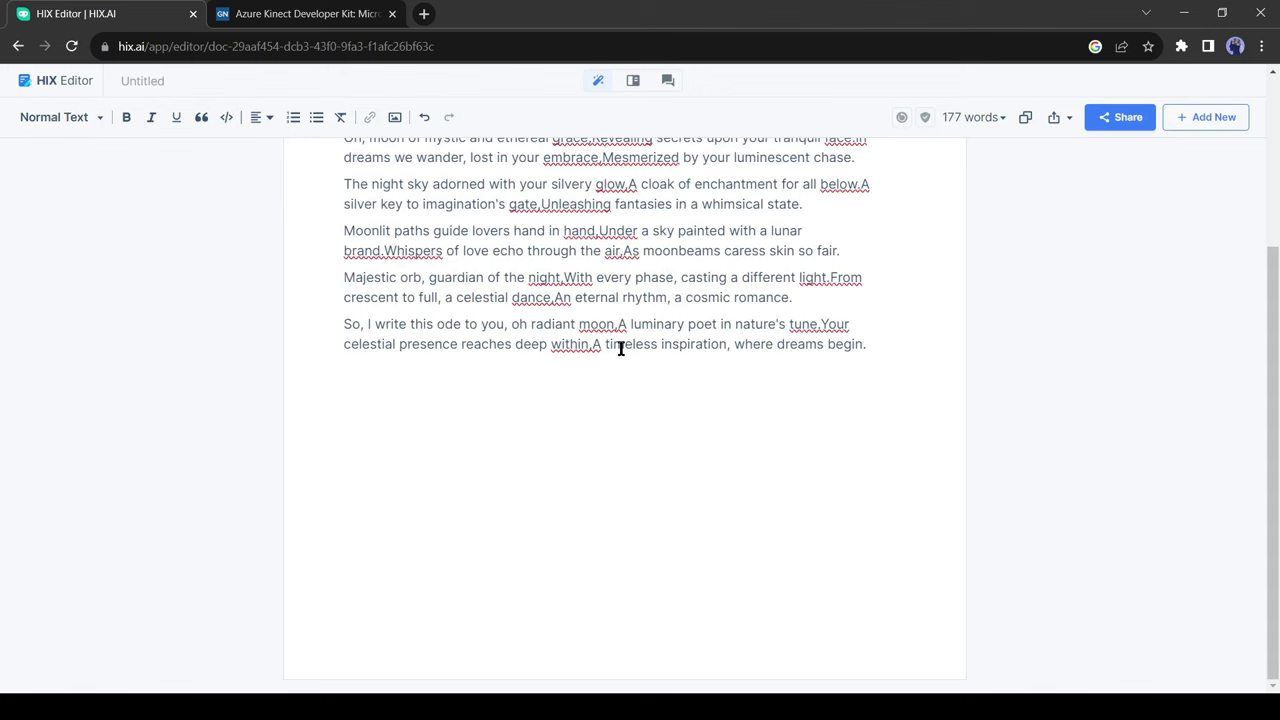
# Run a grammar check on the whole poem, dismiss it, and review the other AI reading and editing options
pyautogui.scroll(3, 380, 383)
pyautogui.moveTo(343, 261); pyautogui.dragTo(869, 597)
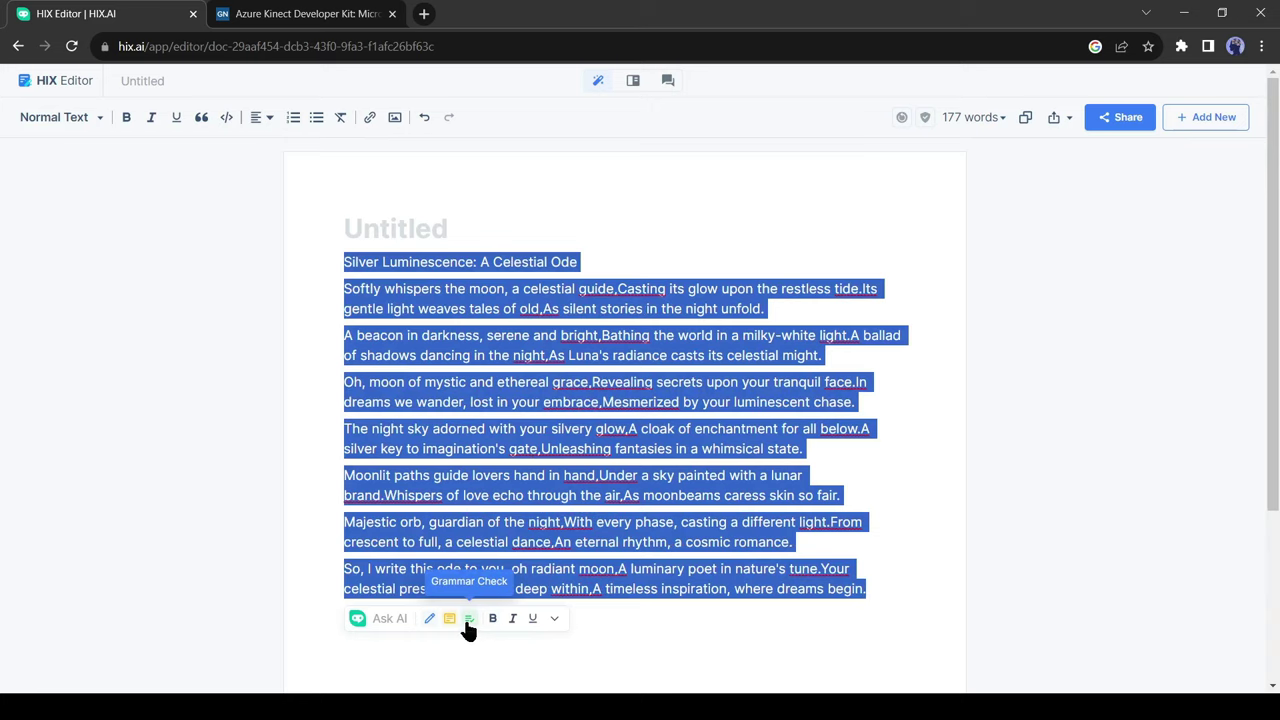
pyautogui.click(465, 623)
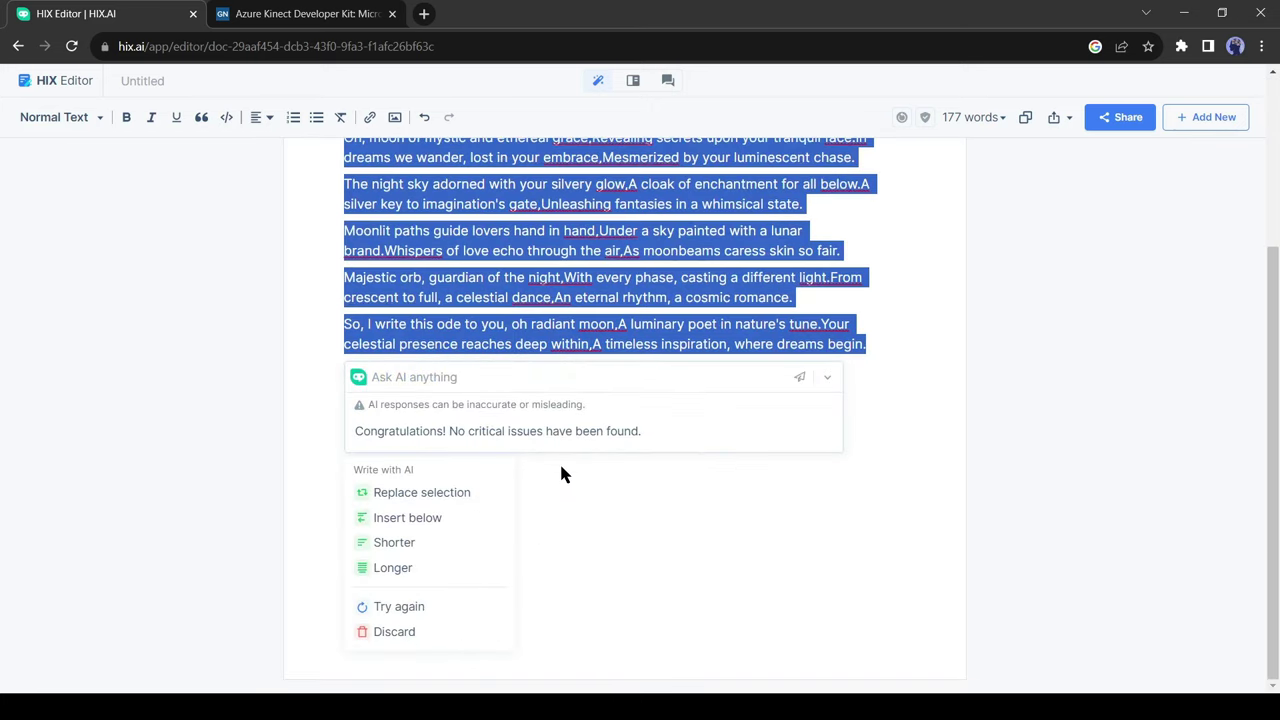
pyautogui.click(856, 384)
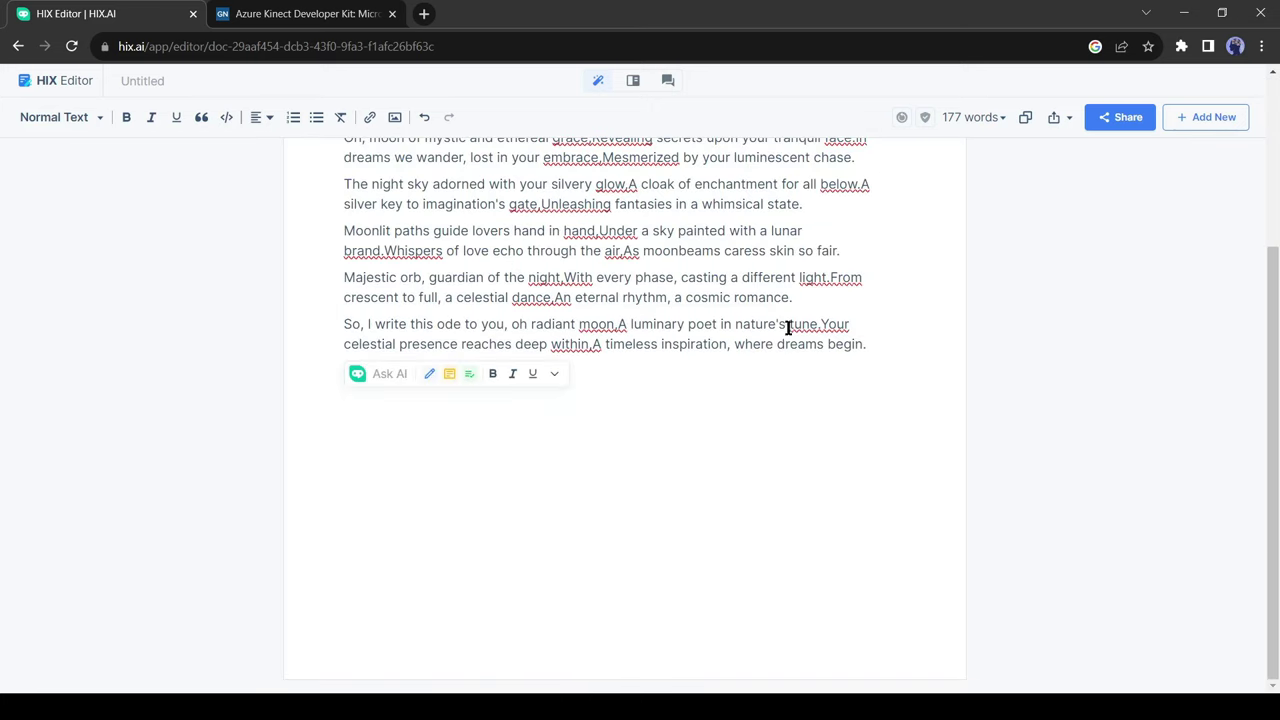
pyautogui.click(393, 375)
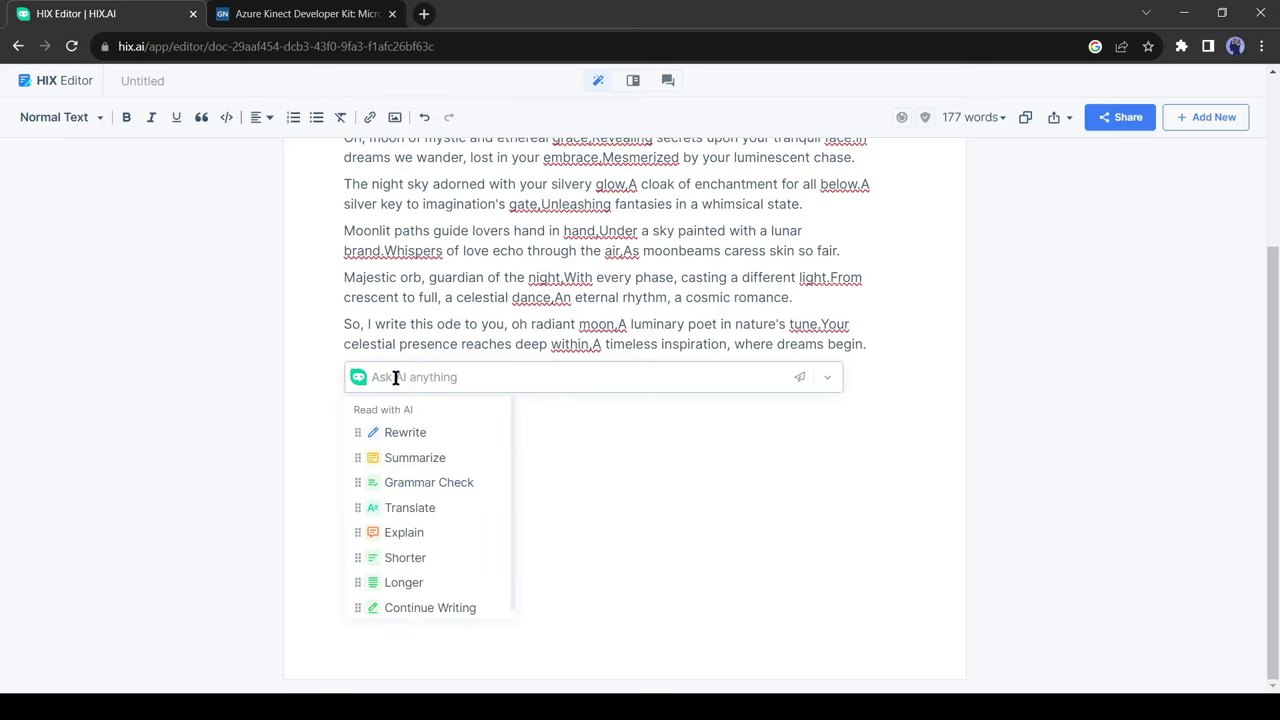
pyautogui.moveTo(491, 509)
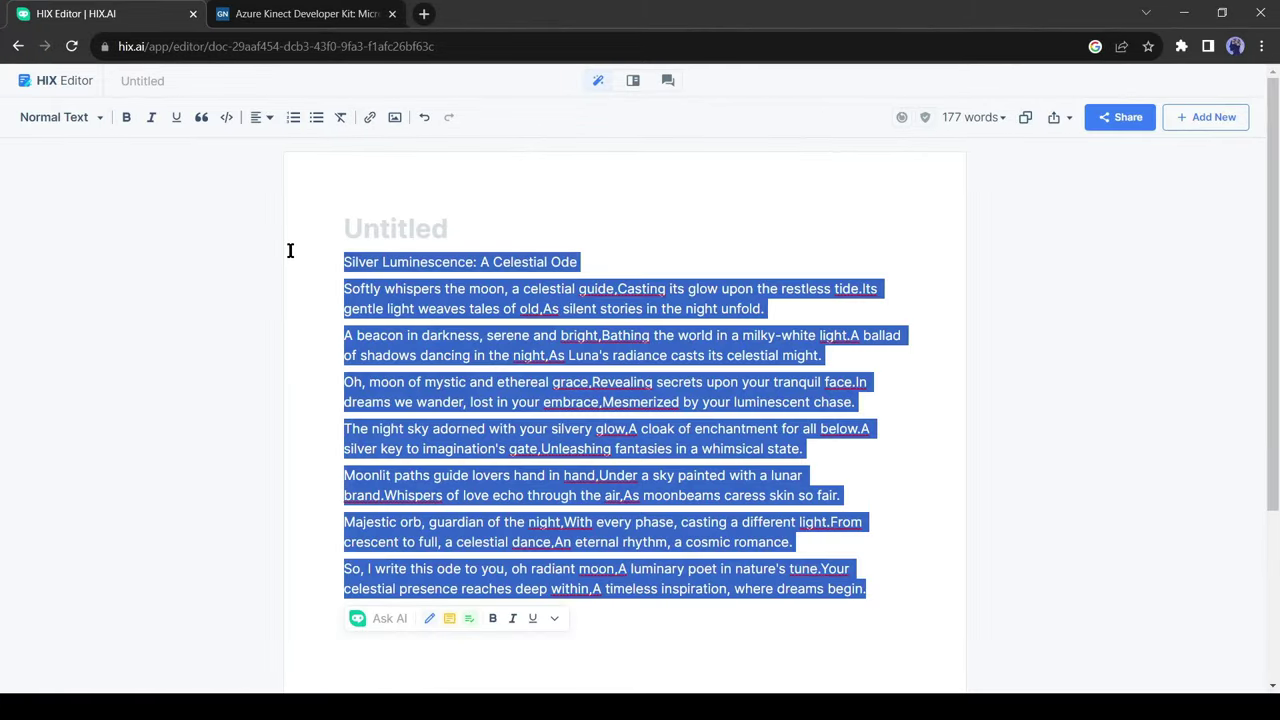
# Delete the poem, generate a blog post about Top 10 Amazon Products with AI, and accept the draft
pyautogui.press('BackSpace')
pyautogui.write('//')
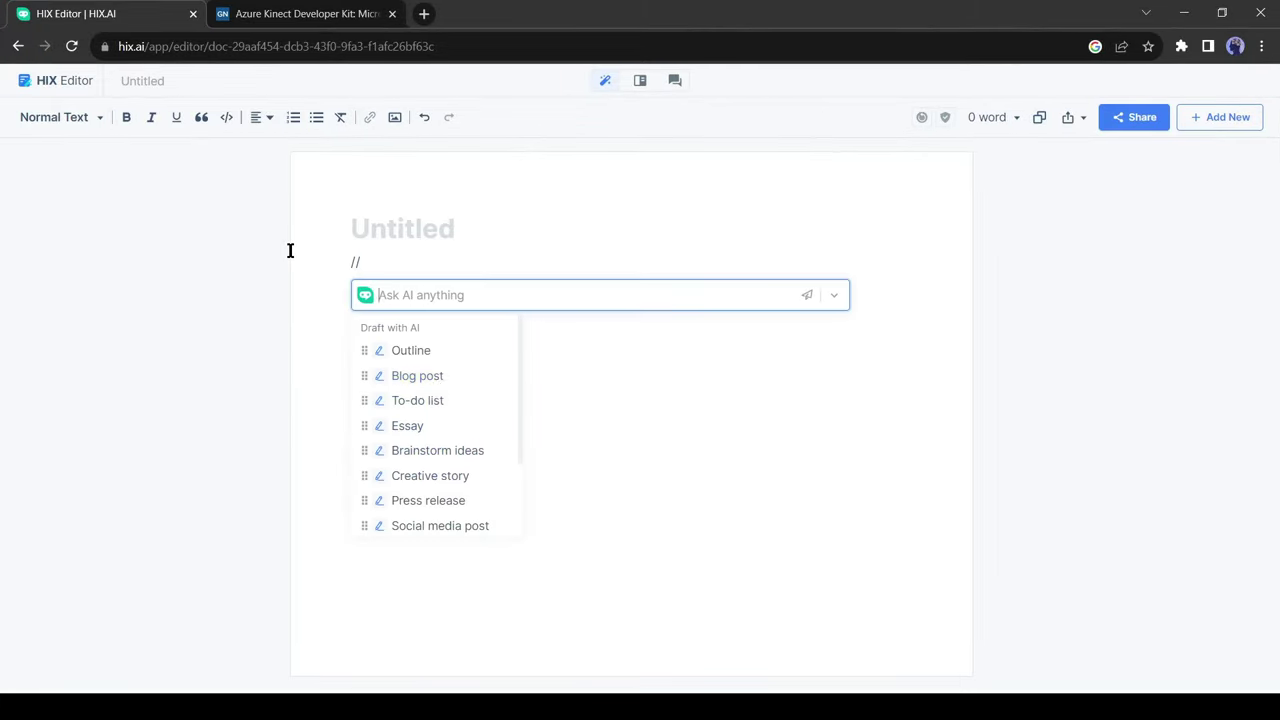
pyautogui.click(430, 378)
pyautogui.write('Top ')
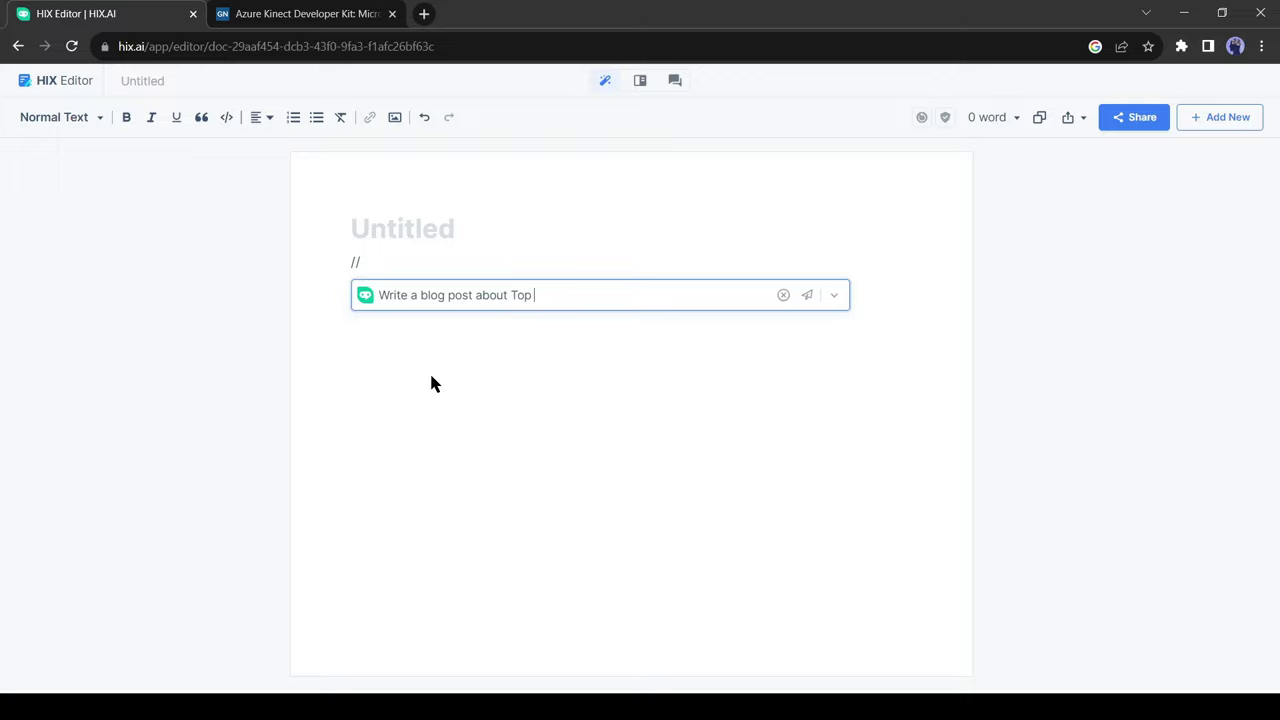
pyautogui.write('10 Amazon Products')
pyautogui.press('Return')
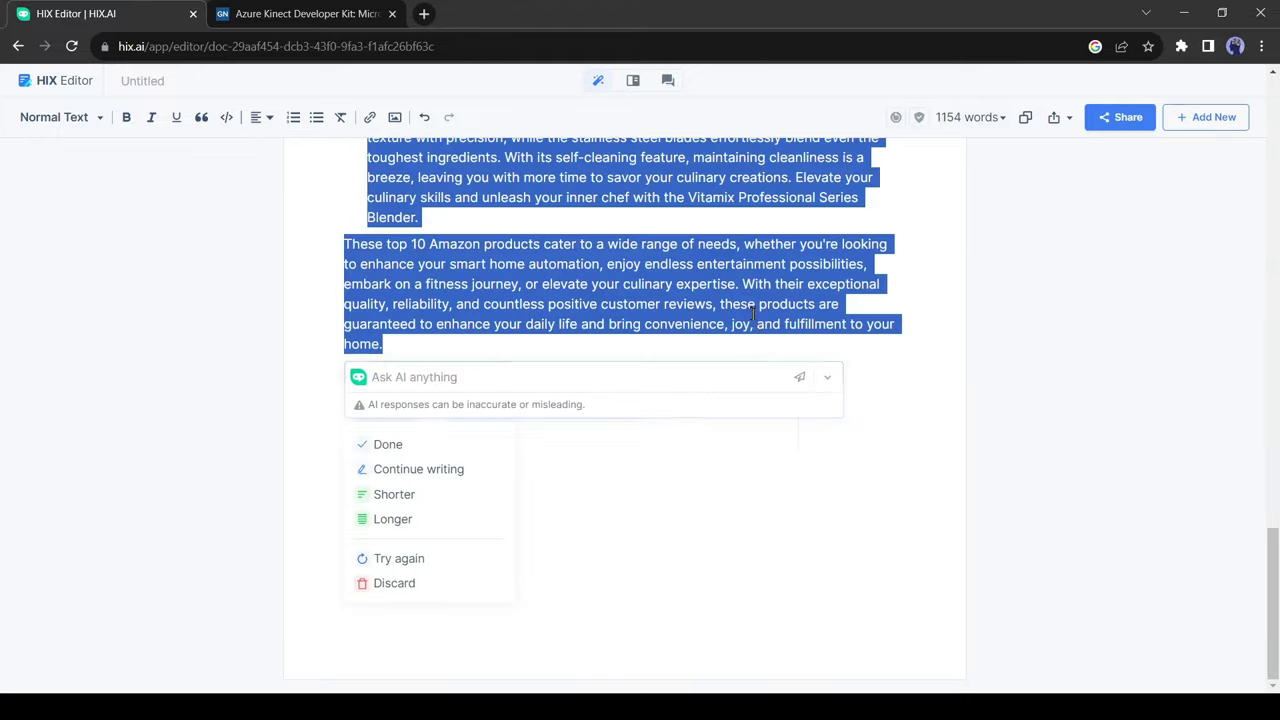
pyautogui.click(500, 449)
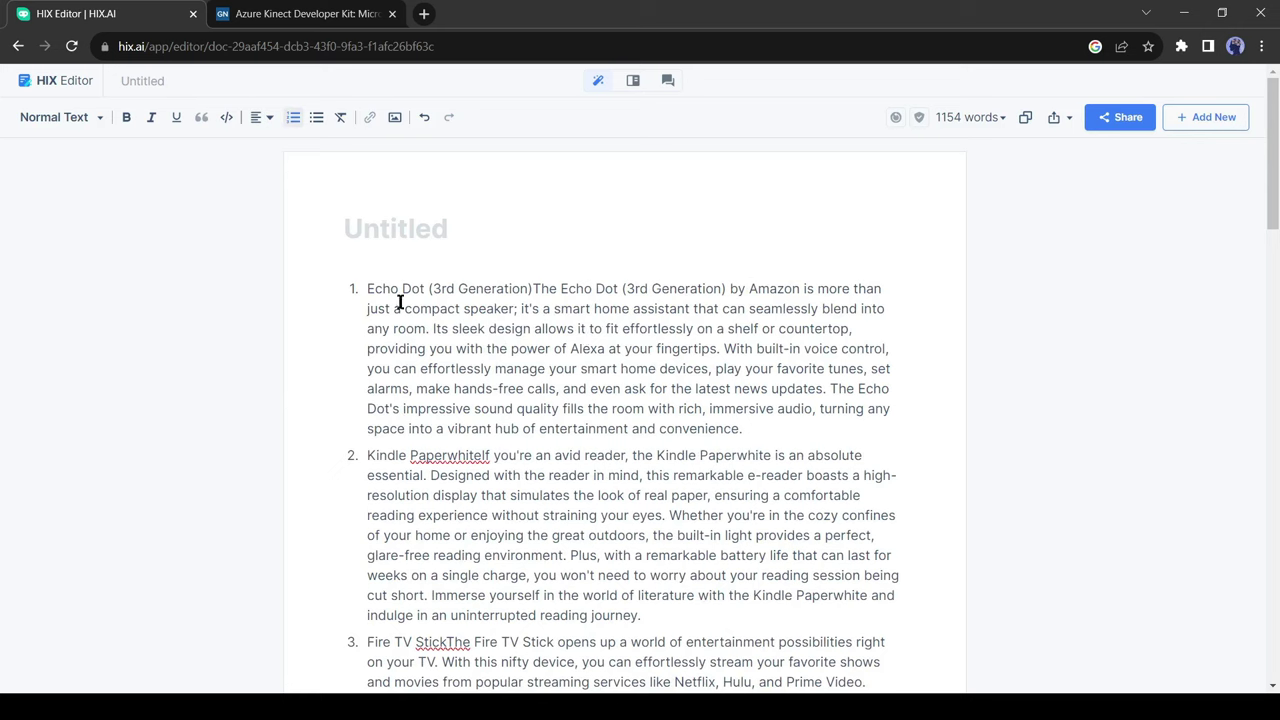
# Read through the product entries of the generated blog post, from the Echo Dot onward
pyautogui.moveTo(363, 309); pyautogui.dragTo(538, 309)
pyautogui.moveTo(556, 309); pyautogui.dragTo(748, 309)
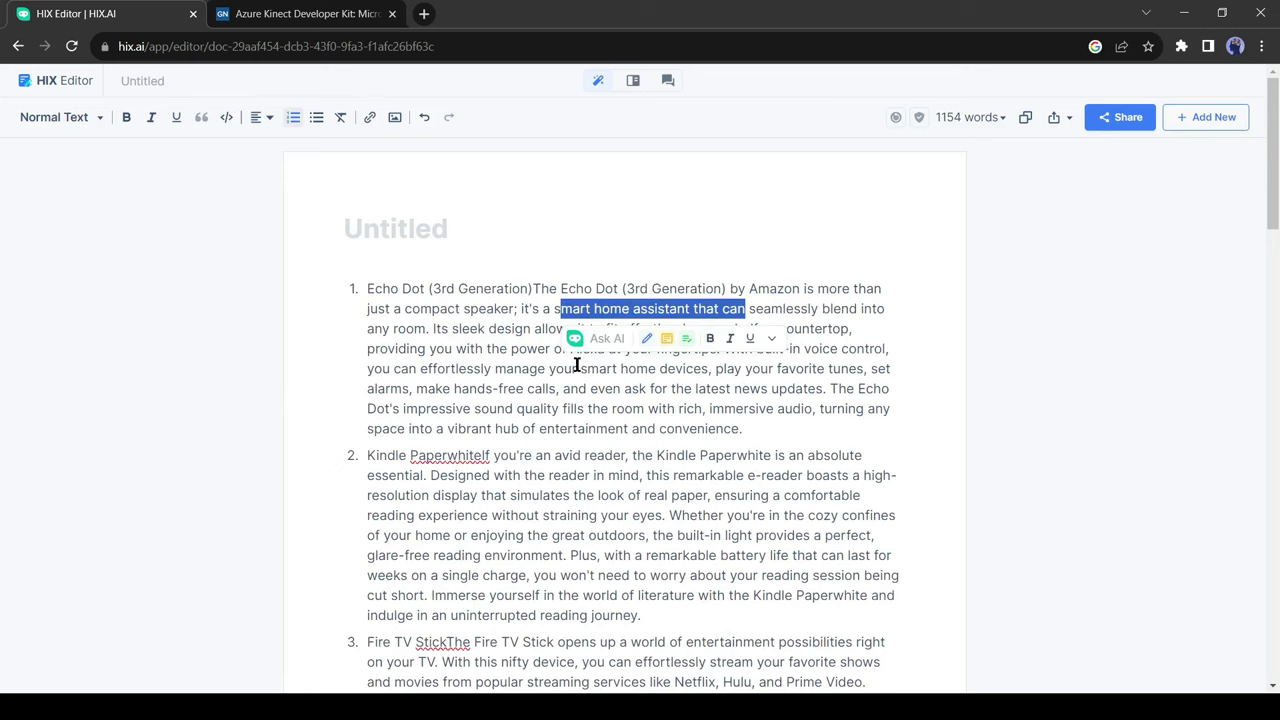
pyautogui.click(465, 372)
pyautogui.click(766, 443)
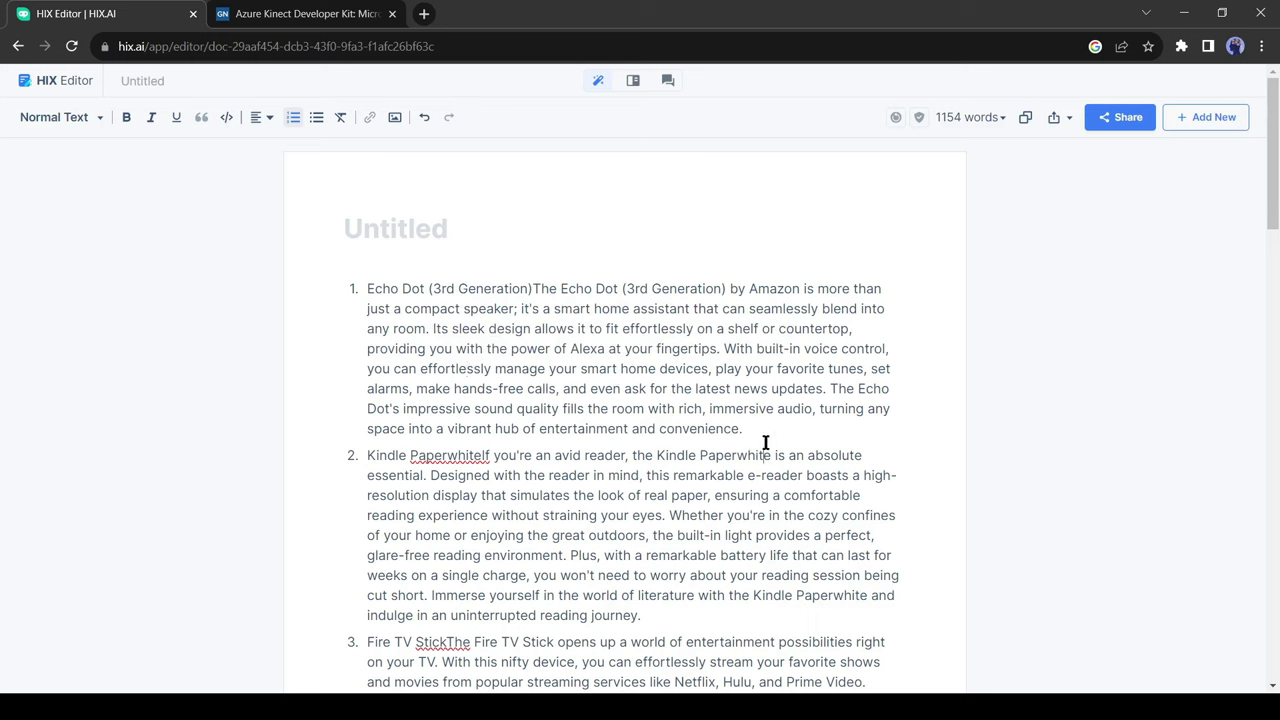
pyautogui.scroll(-2, 720, 447)
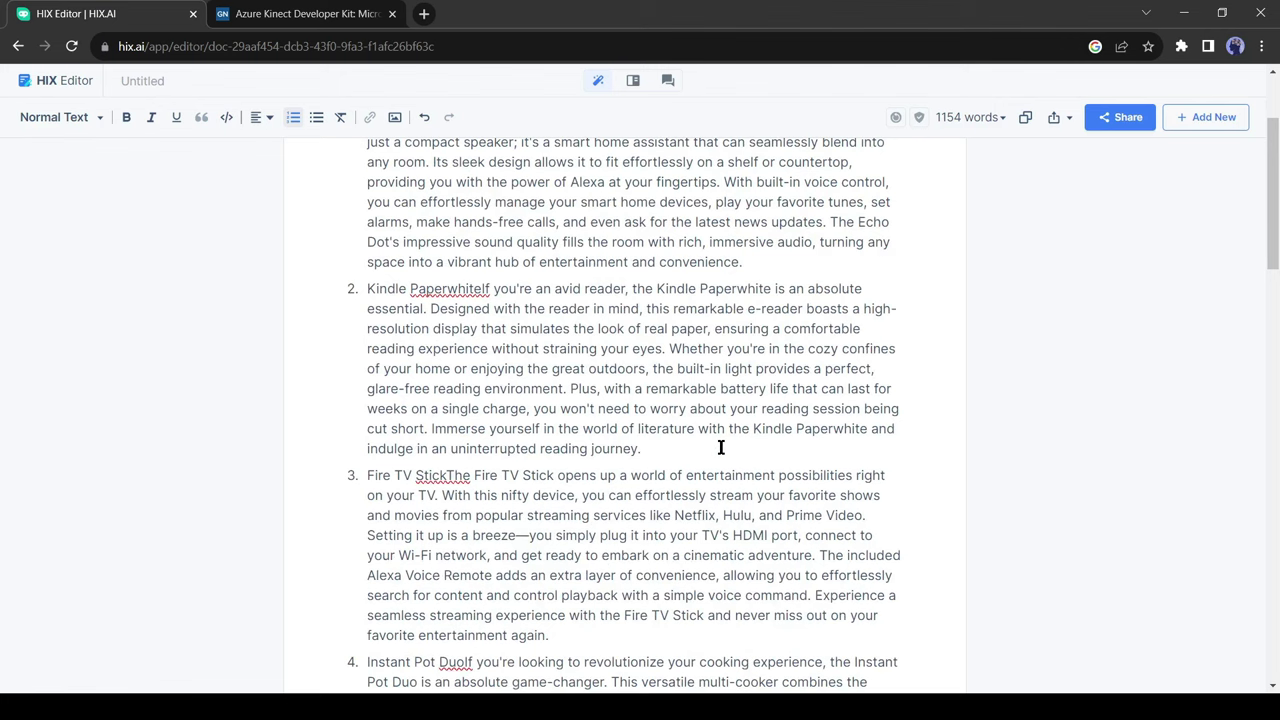
pyautogui.scroll(-2, 814, 415)
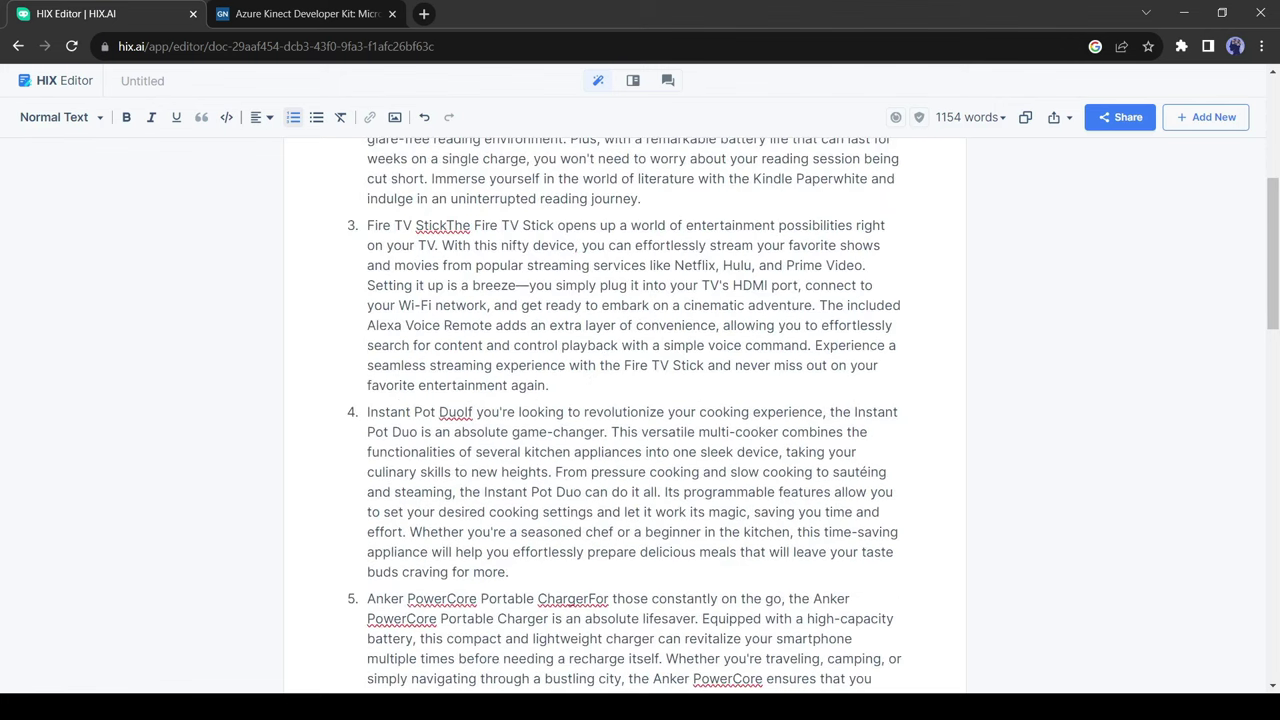
# Delete the blog post, generate a video script about top Amazon web series with AI, and accept the draft
pyautogui.scroll(-10, 551, 375)
pyautogui.scroll(15, 551, 375)
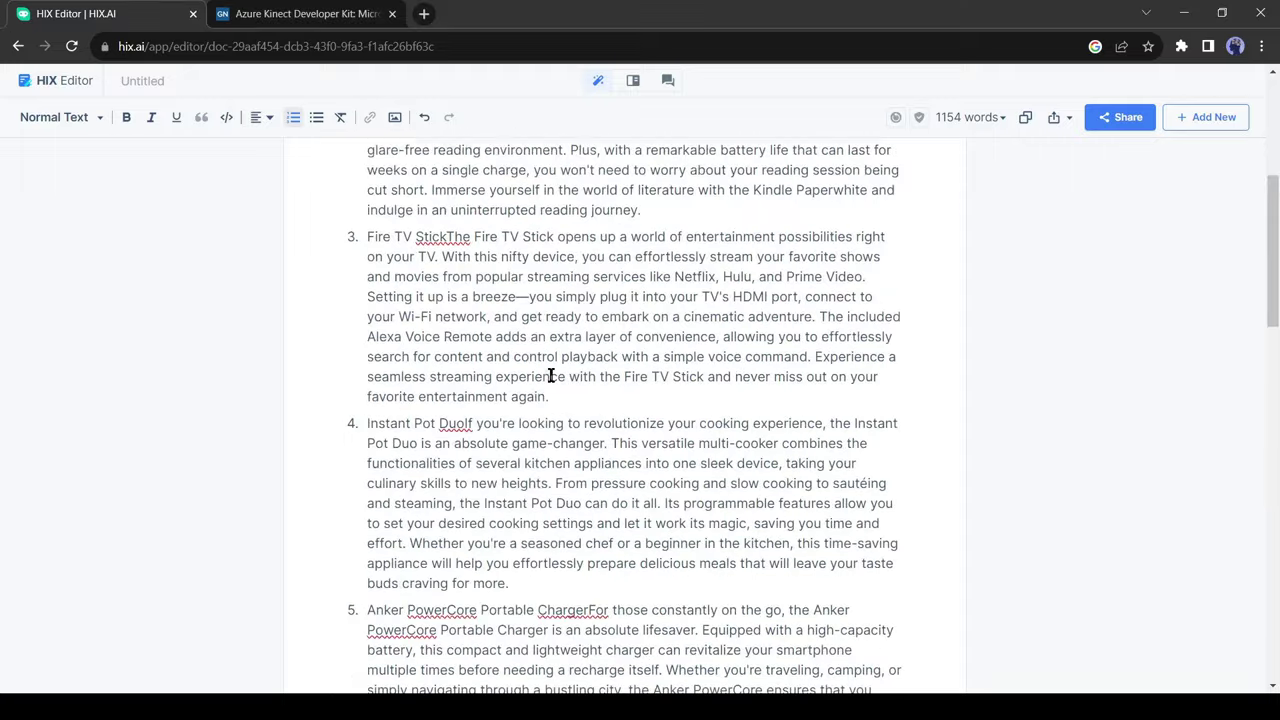
pyautogui.hotkey('ctrl', 'a')
pyautogui.press('BackSpace')
pyautogui.write('//')
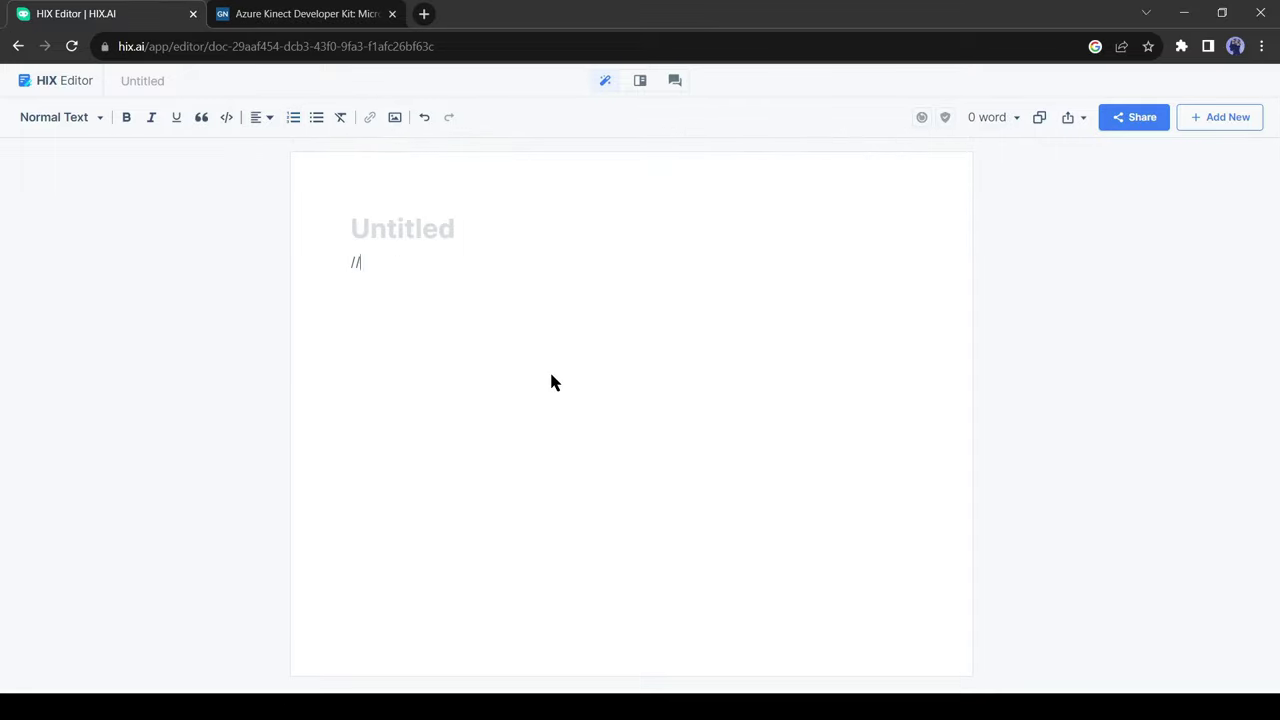
pyautogui.write('Write a Video Script about Top ')
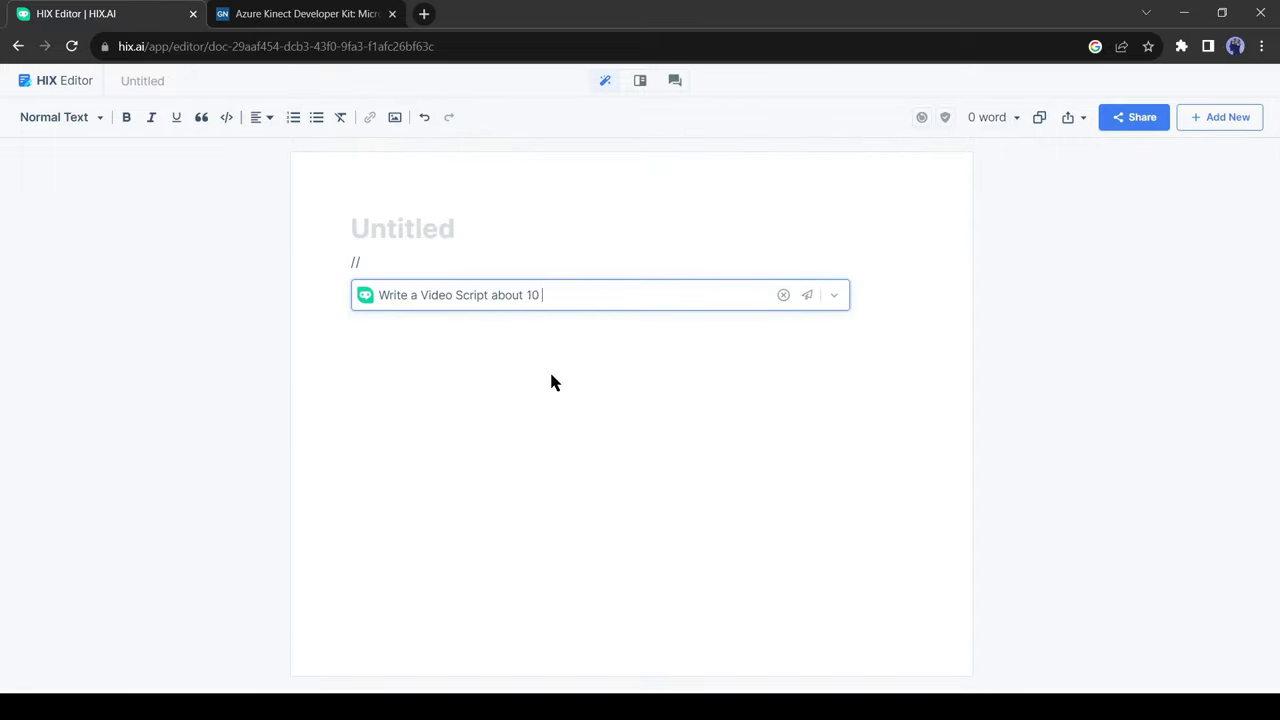
pyautogui.write('Amazon Web Series')
pyautogui.press('Return')
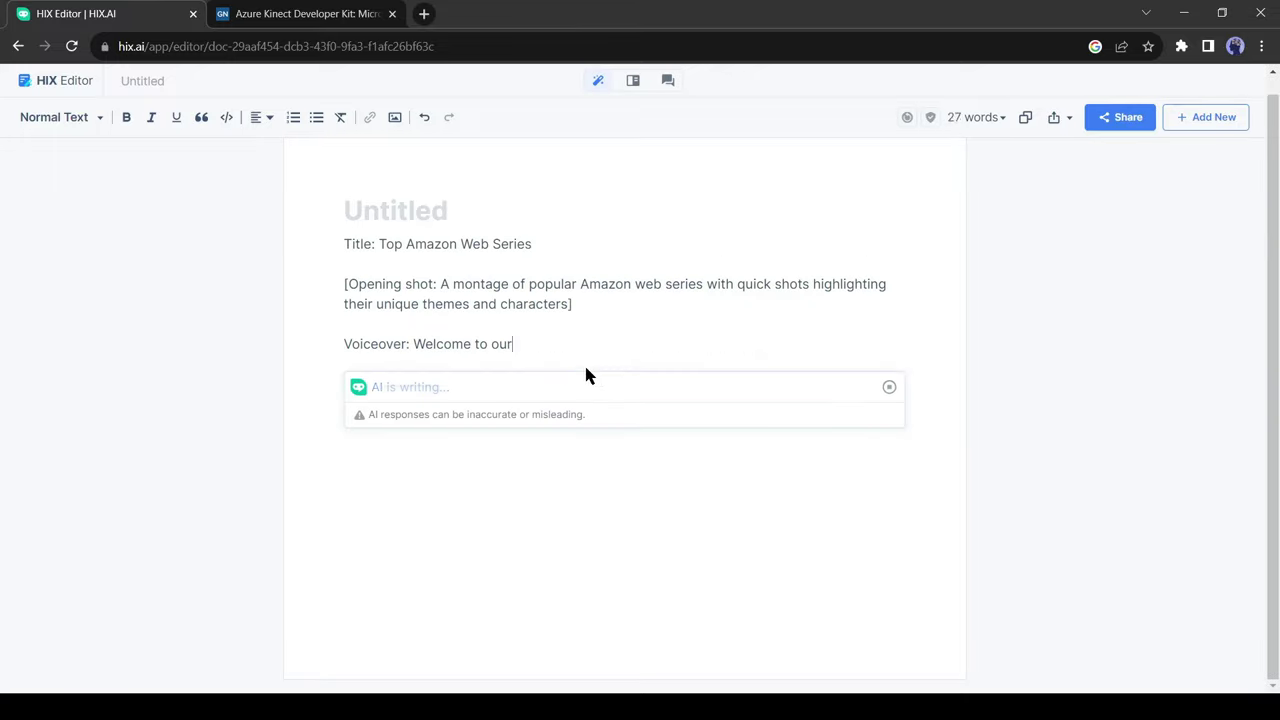
pyautogui.click(357, 402)
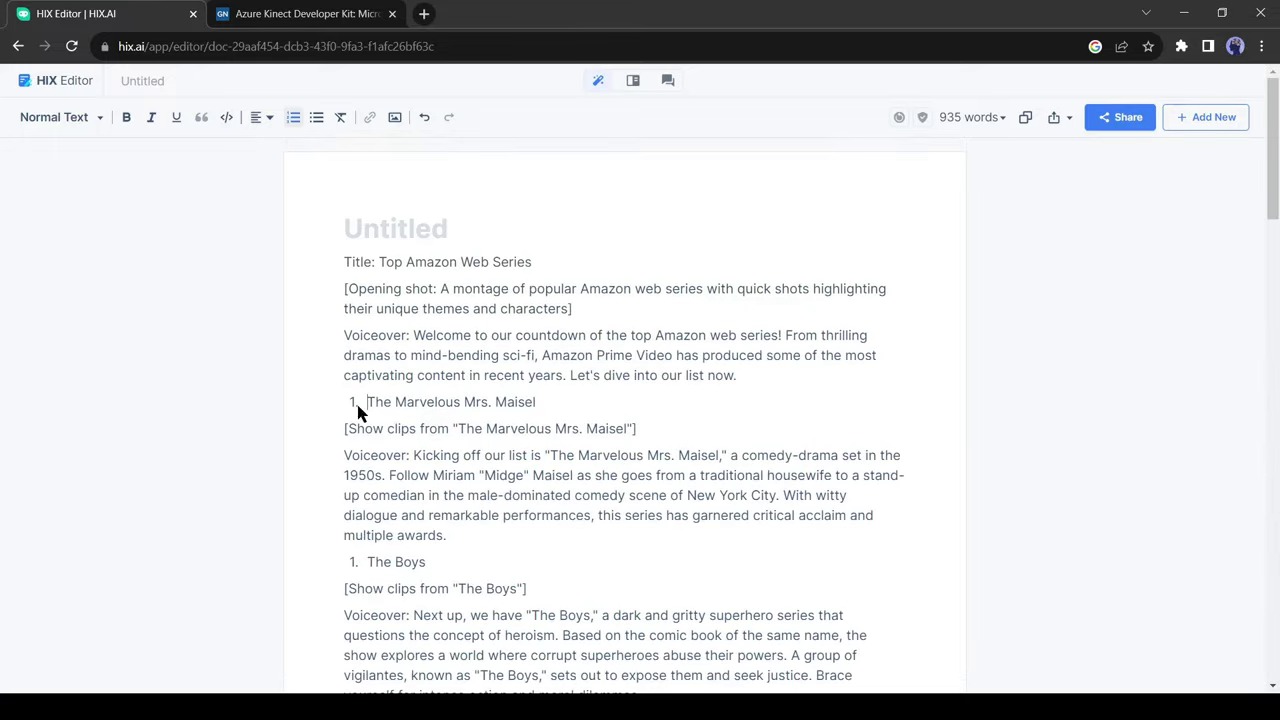
# Read through the video script and generate an AI social media post about Elon Musk below its end
pyautogui.scroll(-20, 394, 443)
pyautogui.scroll(10, 394, 447)
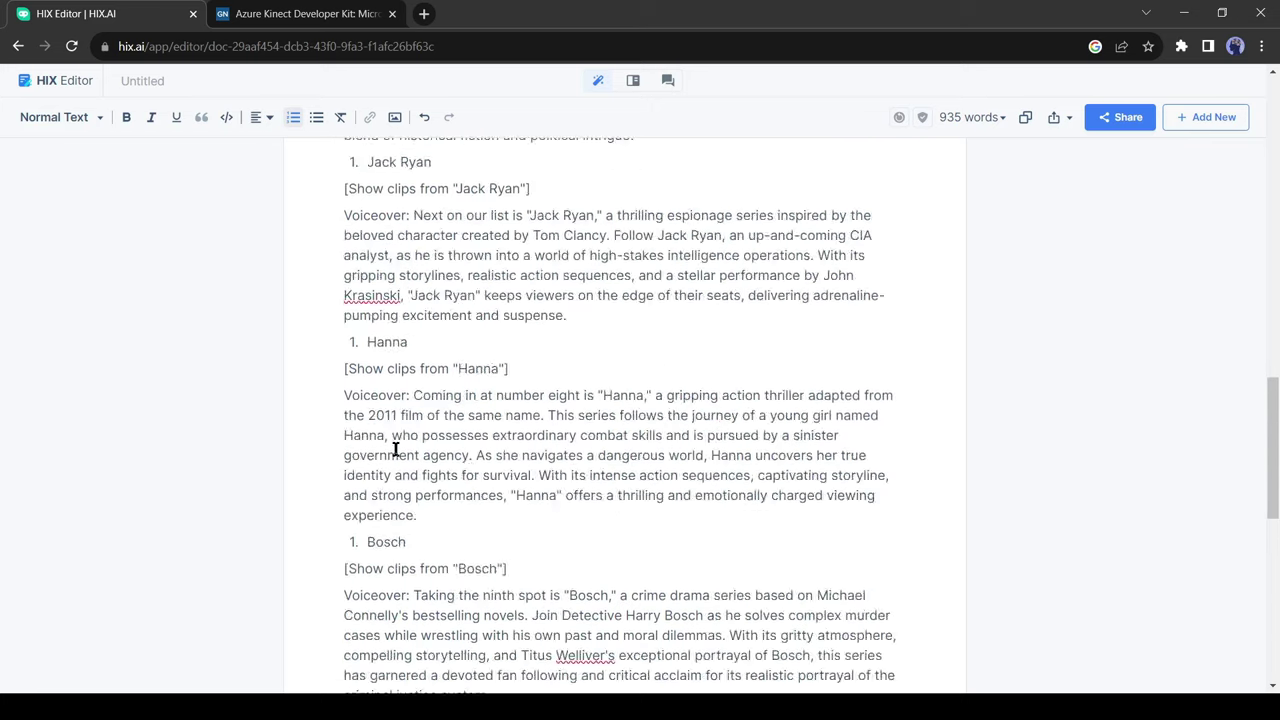
pyautogui.scroll(-4, 450, 323)
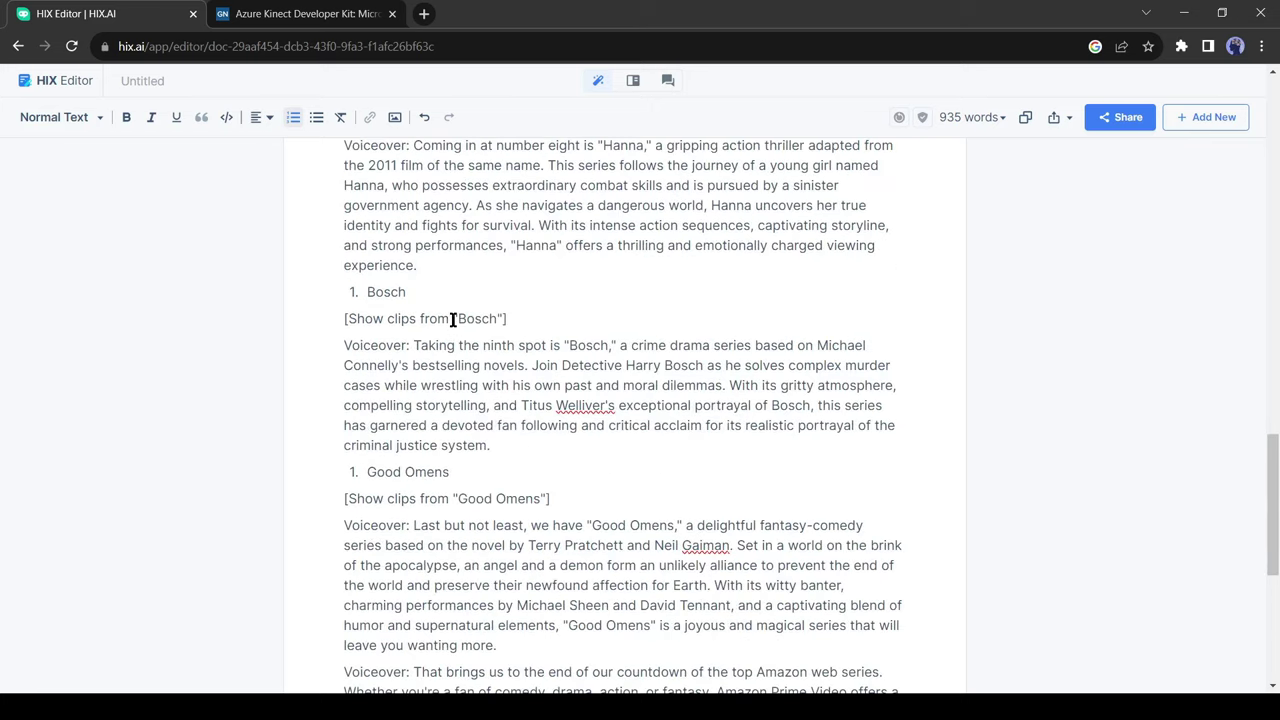
pyautogui.scroll(-3, 453, 318)
pyautogui.scroll(-1, 455, 382)
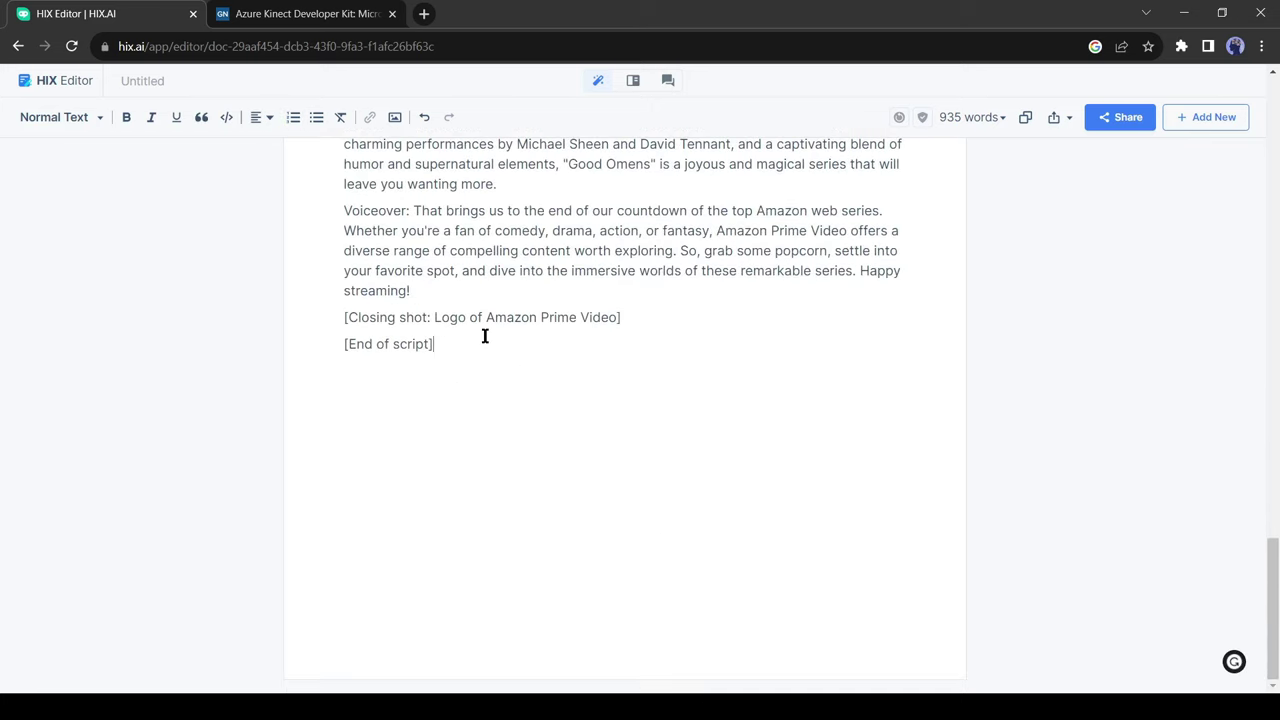
pyautogui.write('//')
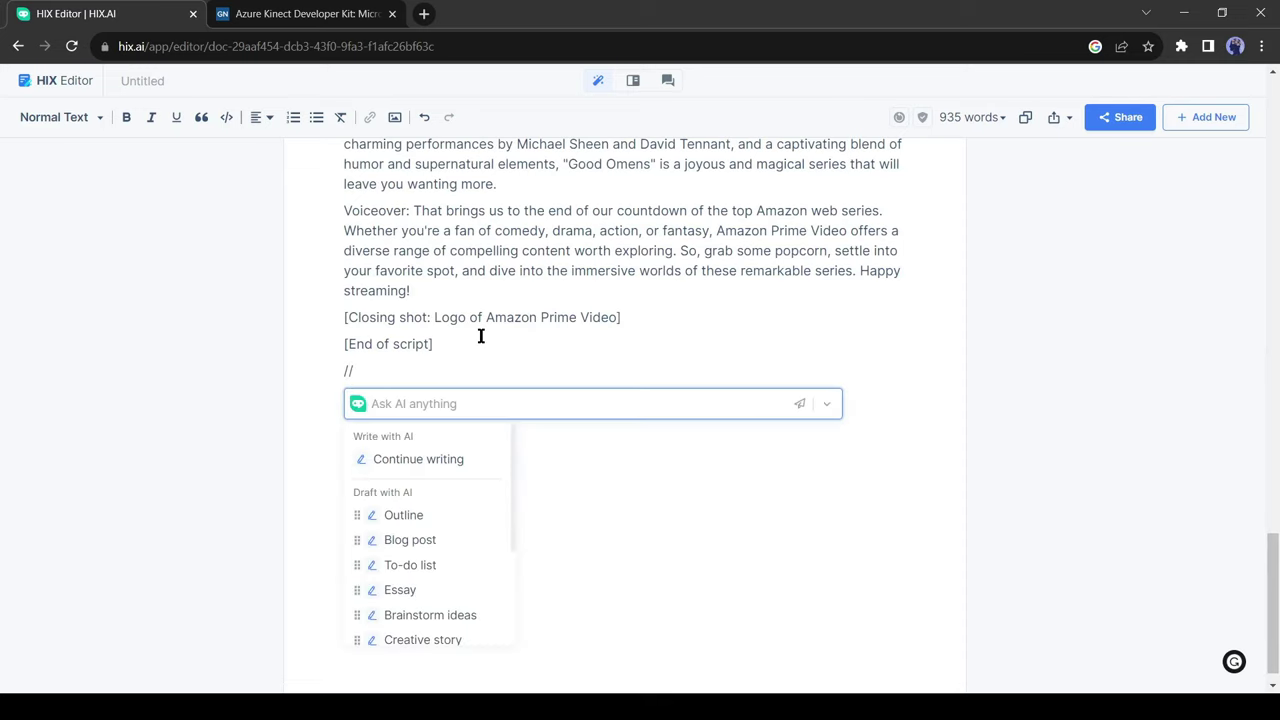
pyautogui.scroll(-2, 329, 545)
pyautogui.click(466, 532)
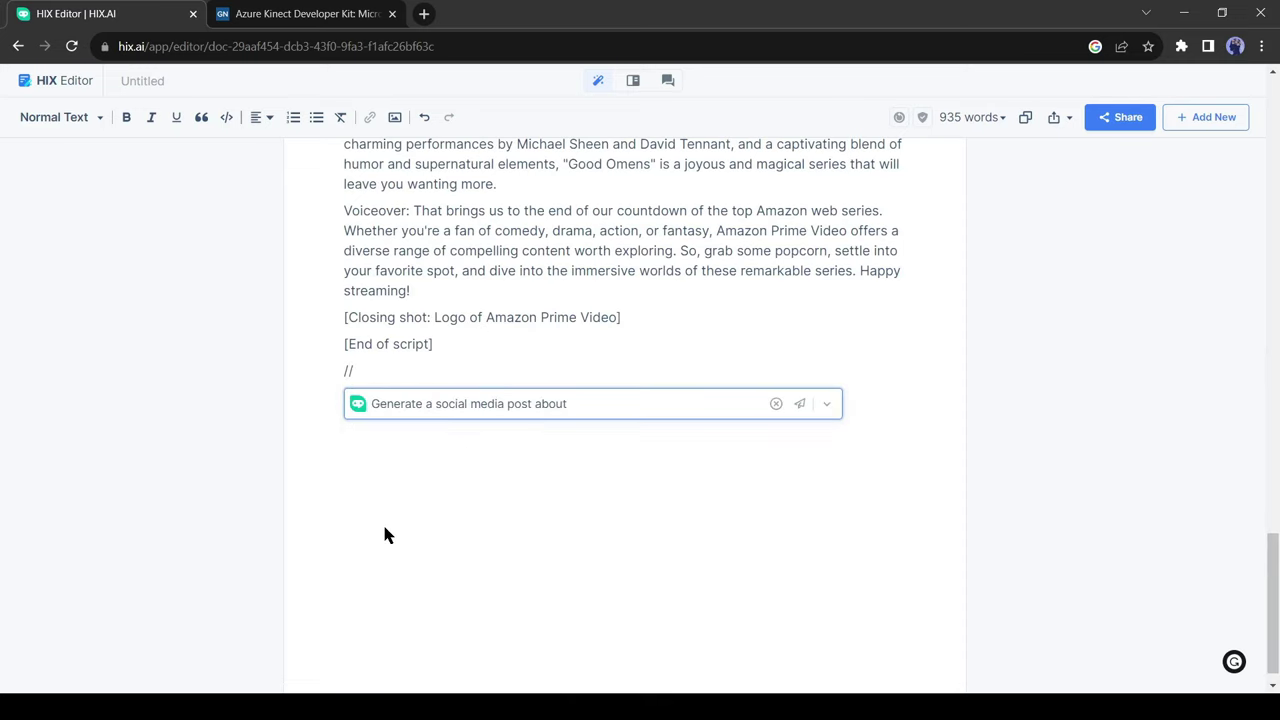
pyautogui.write('Elon Musk')
pyautogui.press('Return')
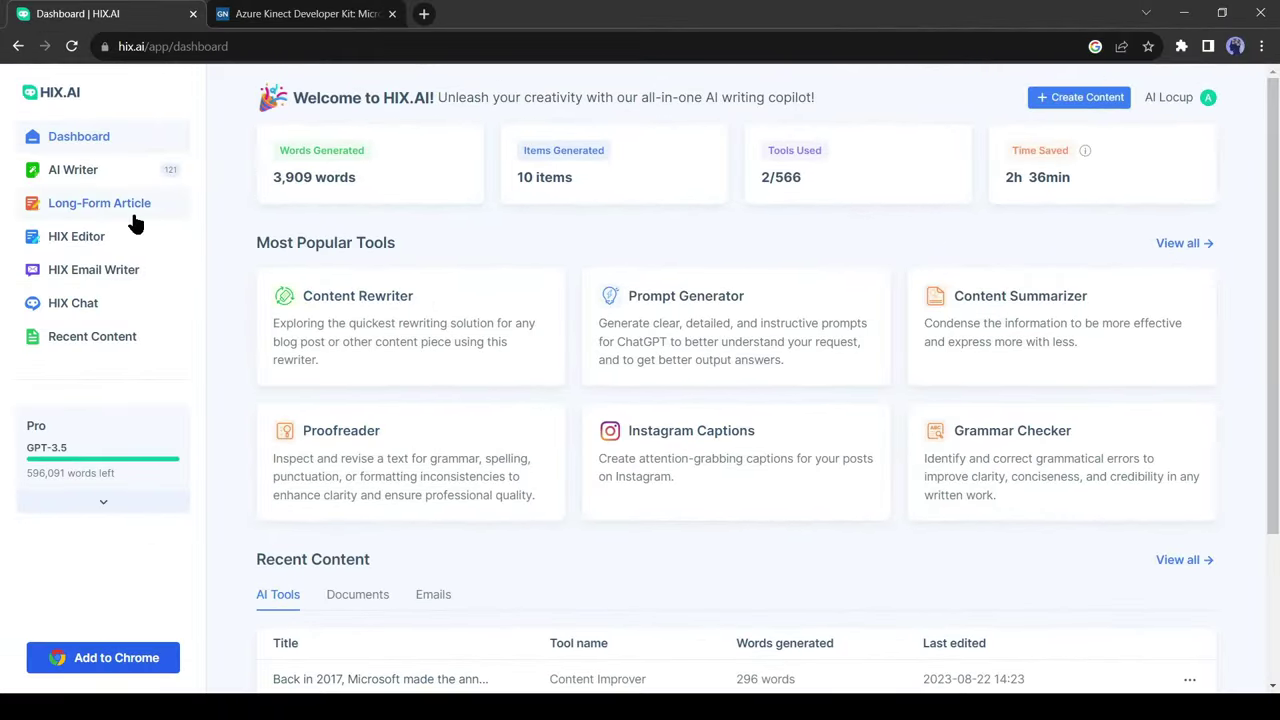
# Start a long-form How-to Guide on "How to create a New YouTube channel" with primary keyword YouTube Channel and secondary keyword YouTube
pyautogui.click(133, 218)
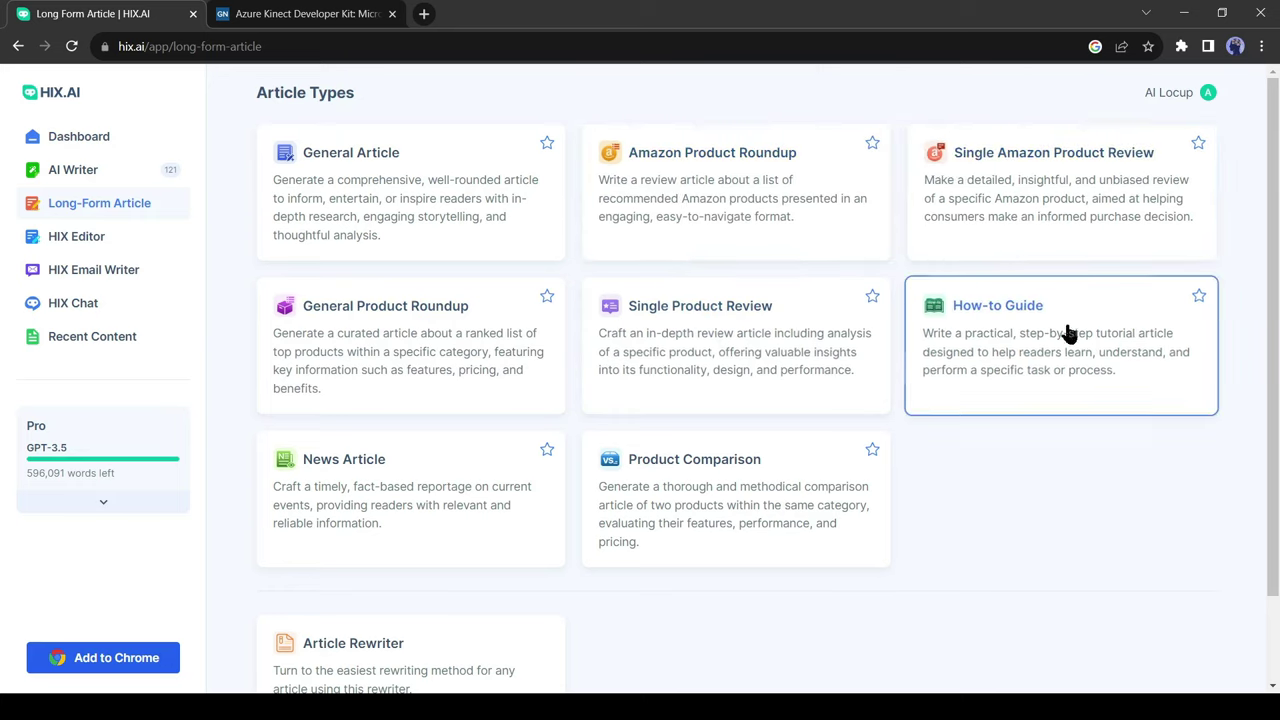
pyautogui.click(1003, 347)
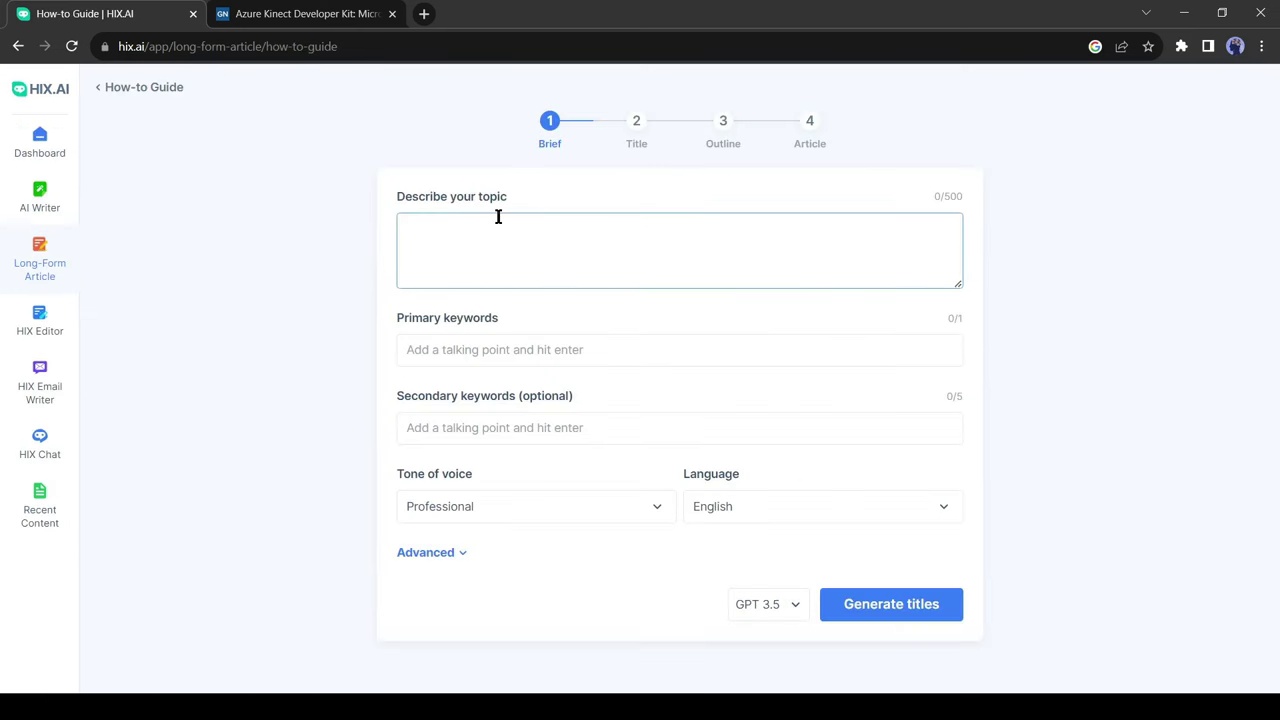
pyautogui.write('How to create a New YouTube channel')
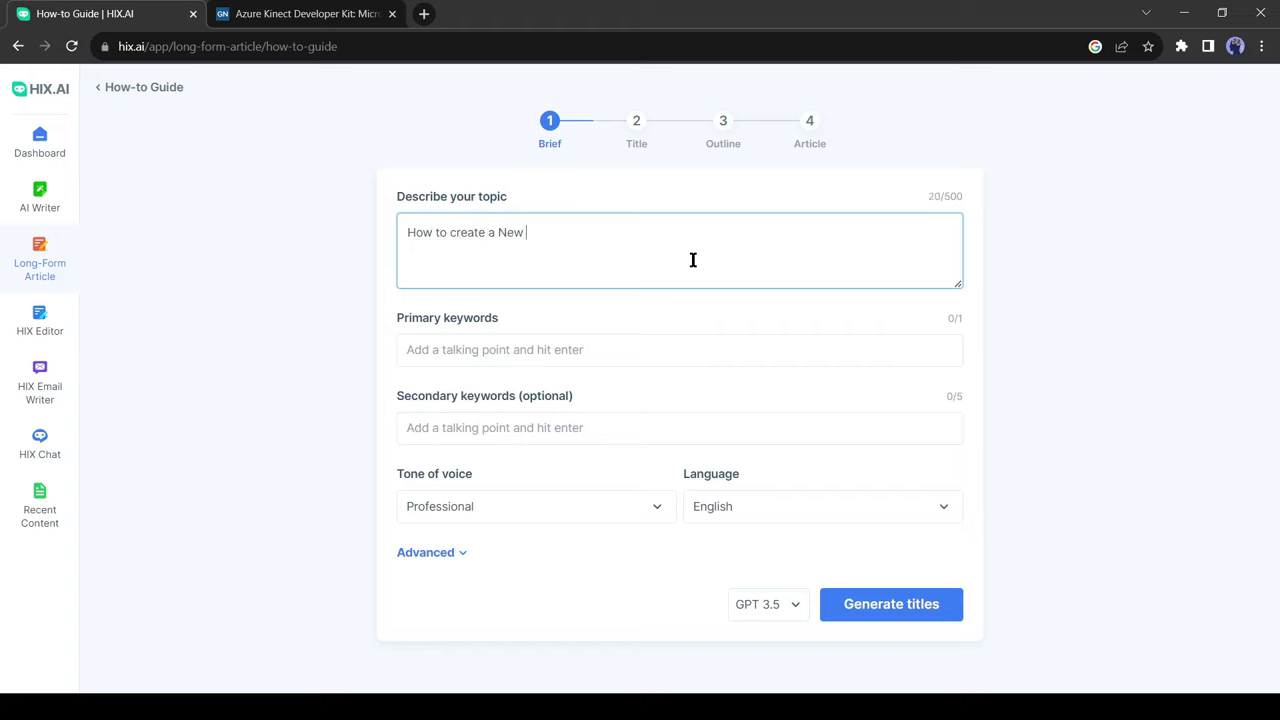
pyautogui.press('Tab')
pyautogui.write('You')
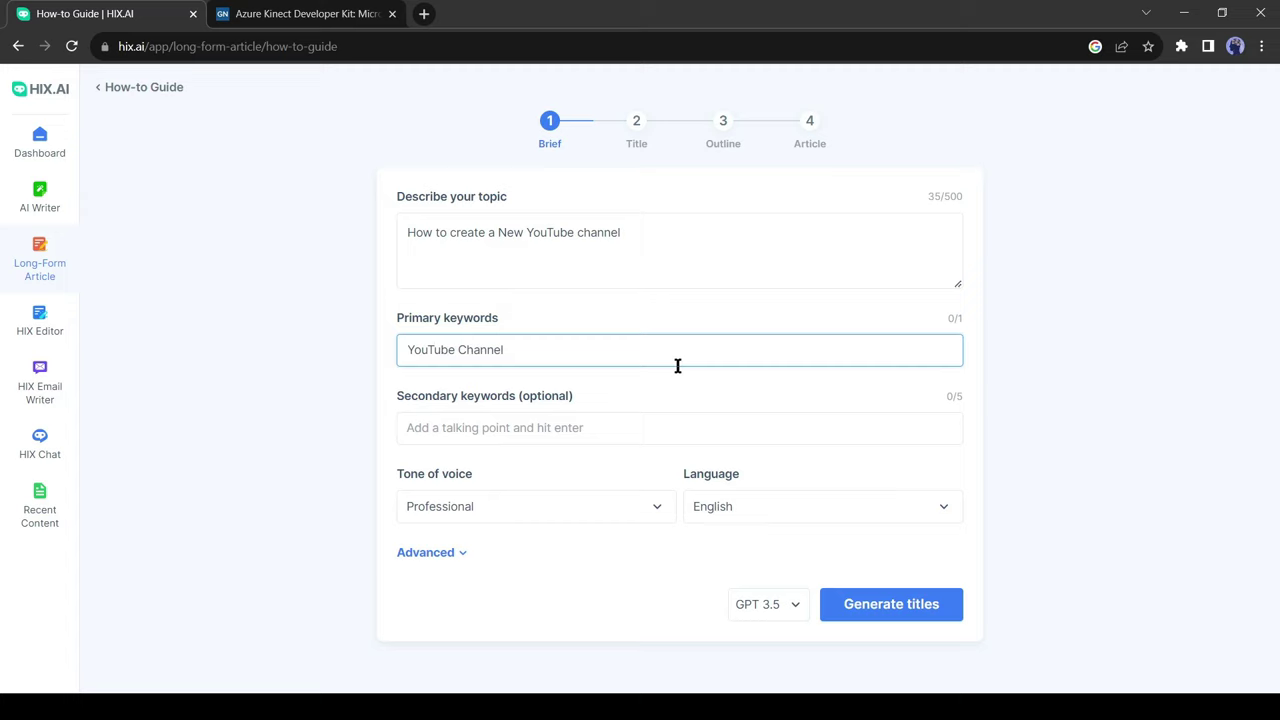
pyautogui.write('Tube Channel')
pyautogui.click(556, 432)
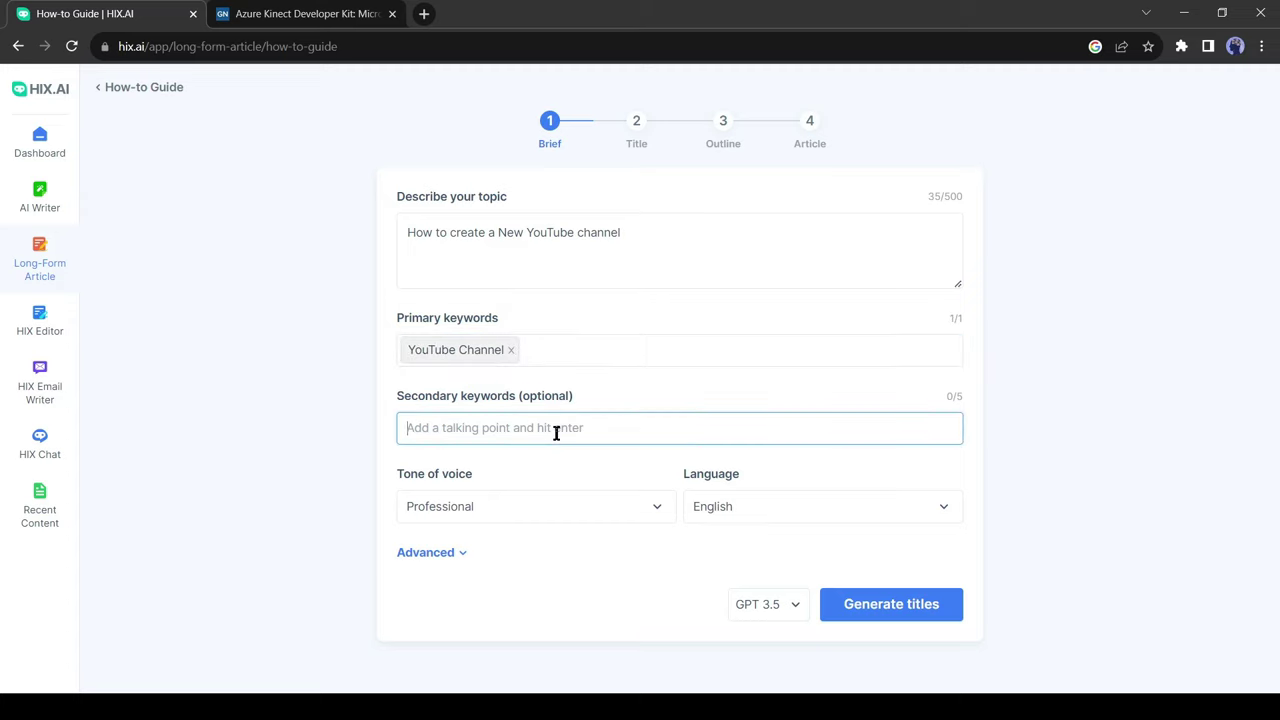
pyautogui.write('YouTube')
# Review the guide's advanced settings, switch the model to GPT 4, and generate title suggestions
pyautogui.click(460, 552)
pyautogui.scroll(-3, 468, 497)
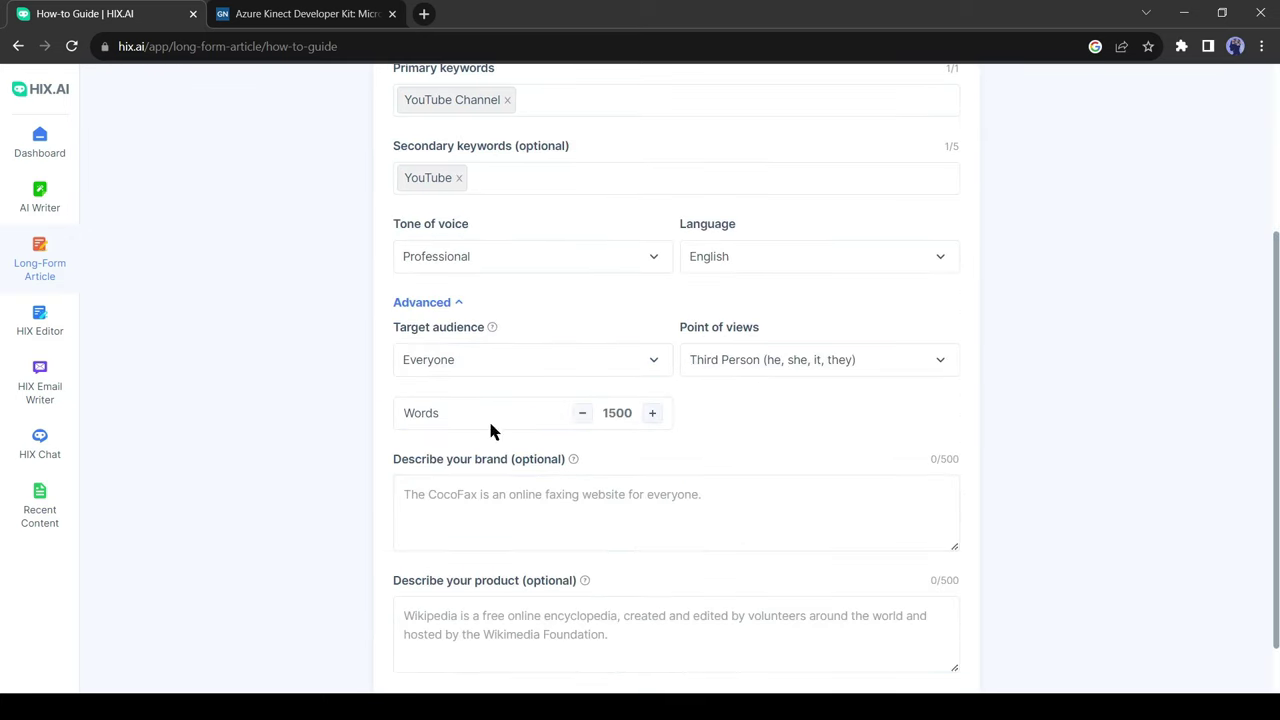
pyautogui.scroll(-1, 603, 517)
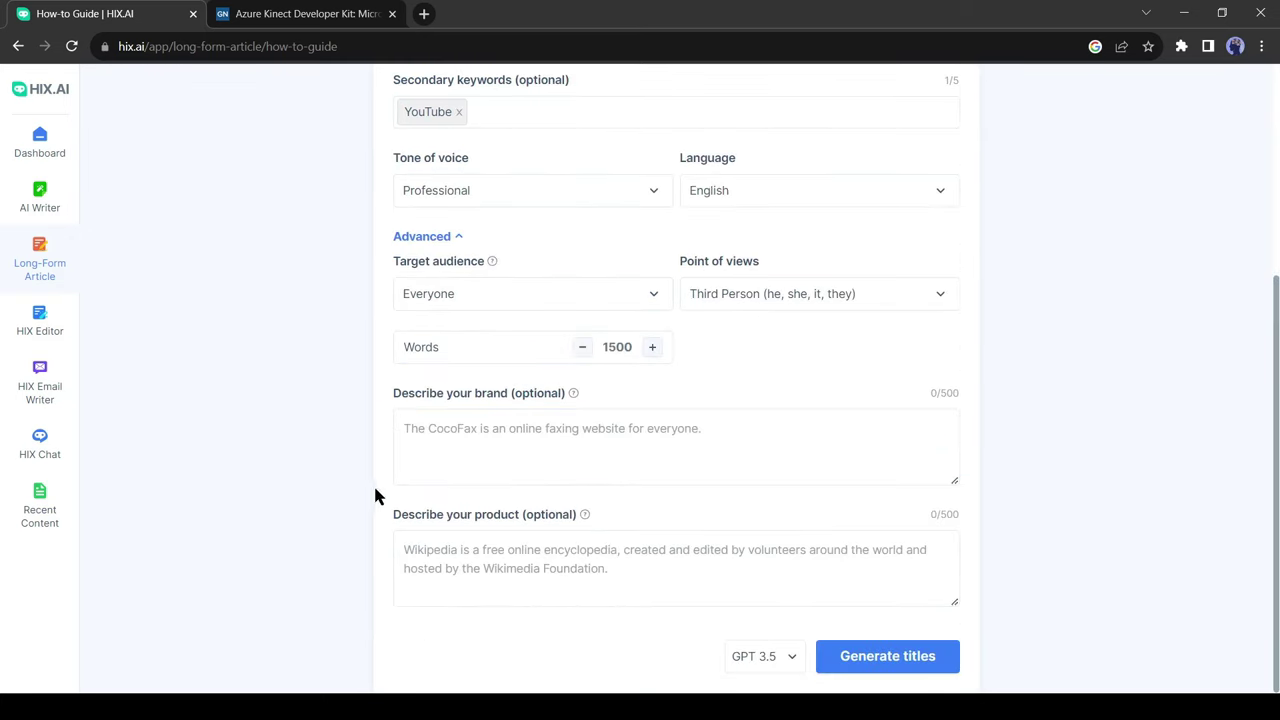
pyautogui.click(661, 573)
pyautogui.click(768, 664)
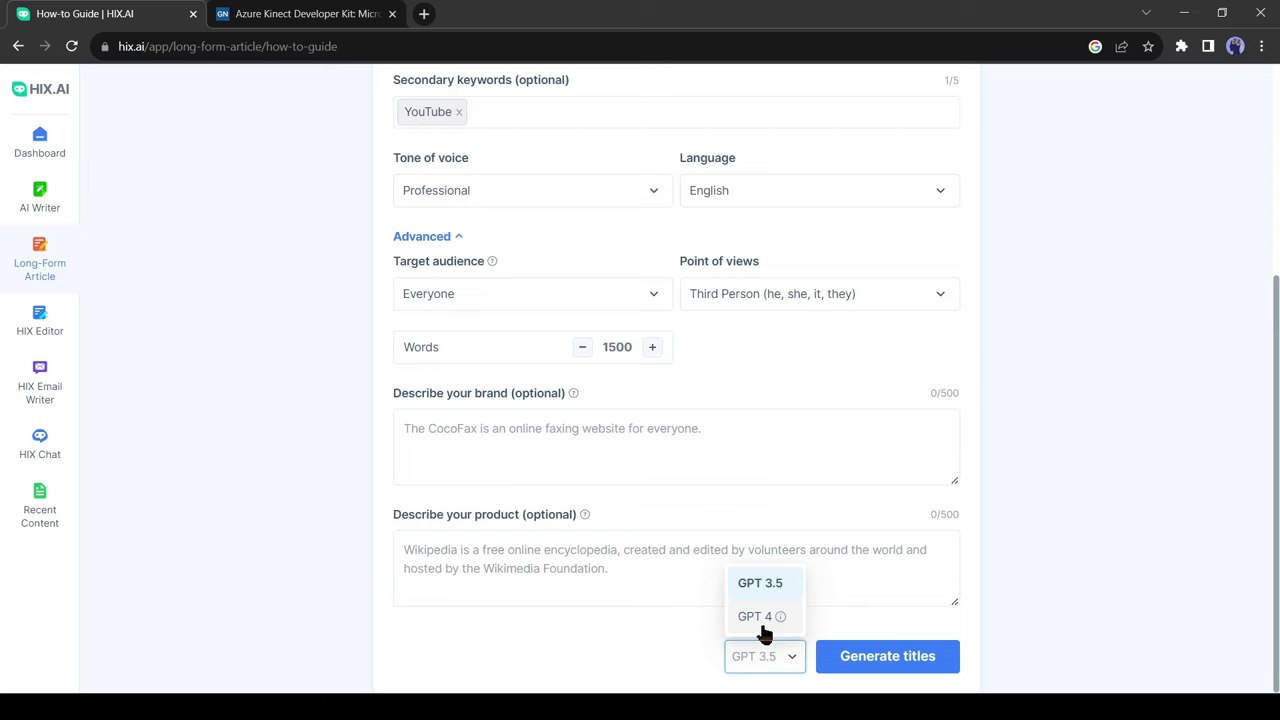
pyautogui.click(761, 618)
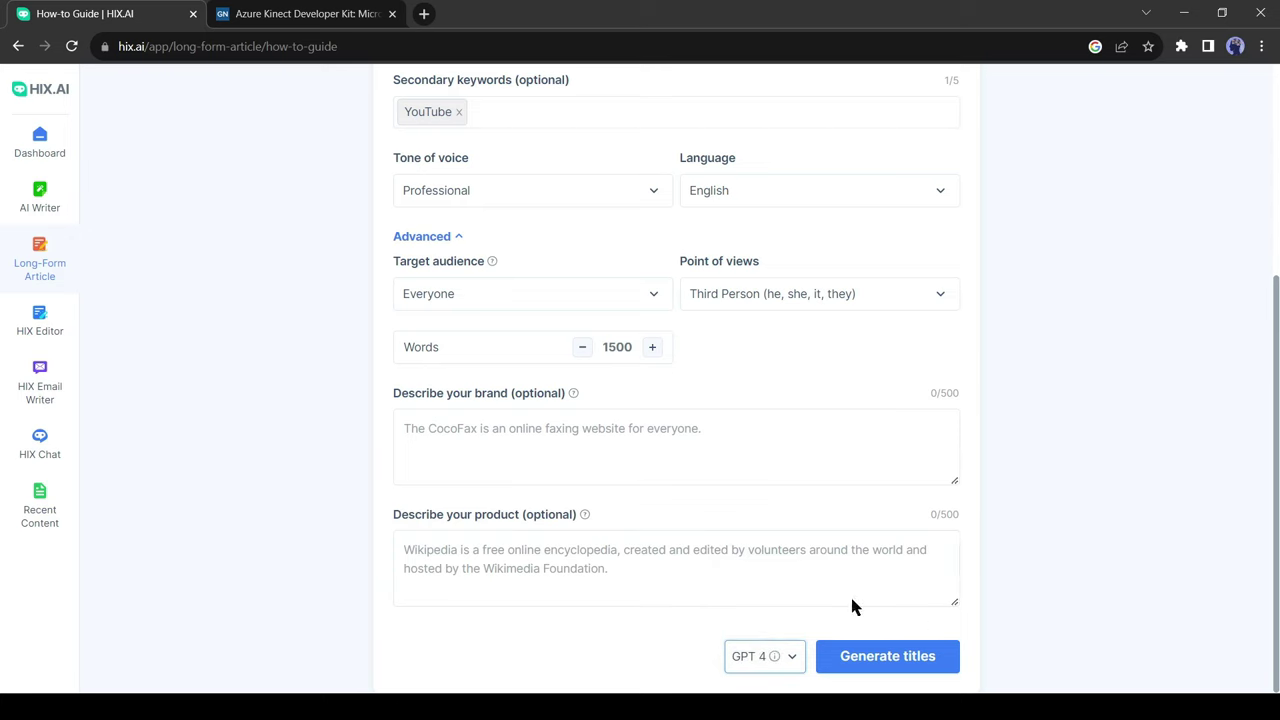
pyautogui.click(880, 656)
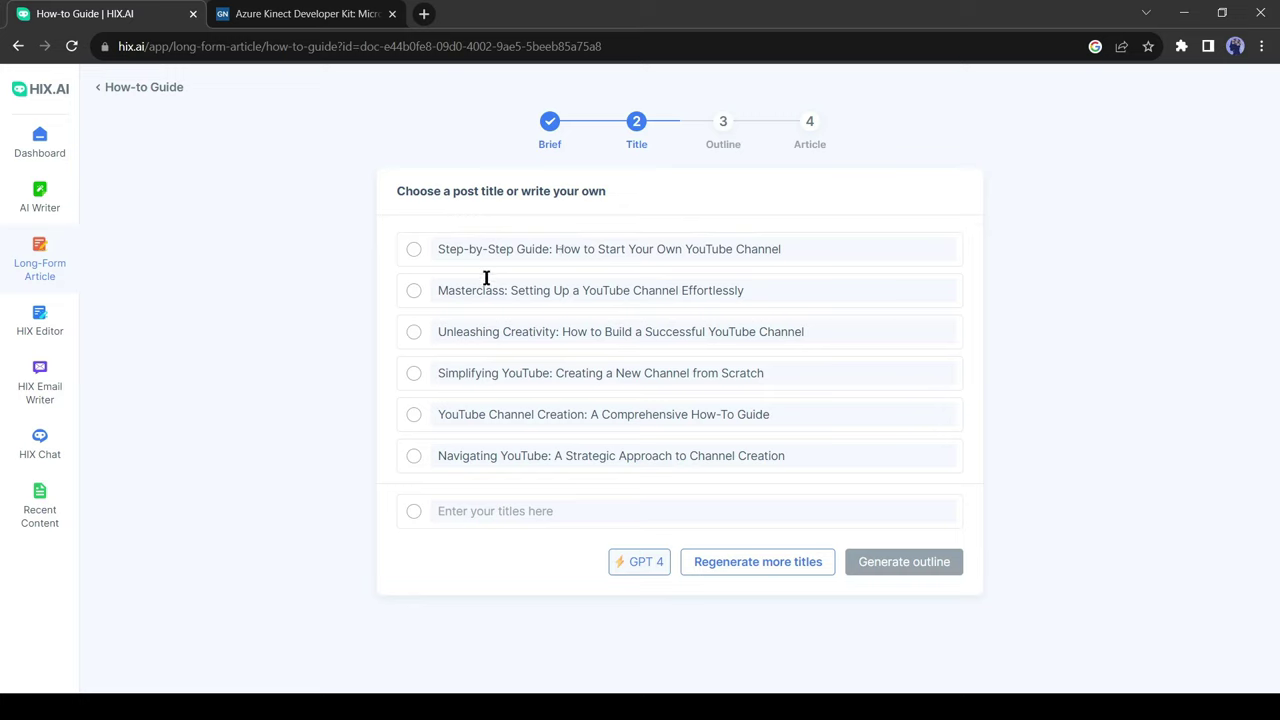
# Choose the title "Step-by-Step Guide: How to Start Your Own YouTube Channel" and generate the article outline
pyautogui.click(414, 252)
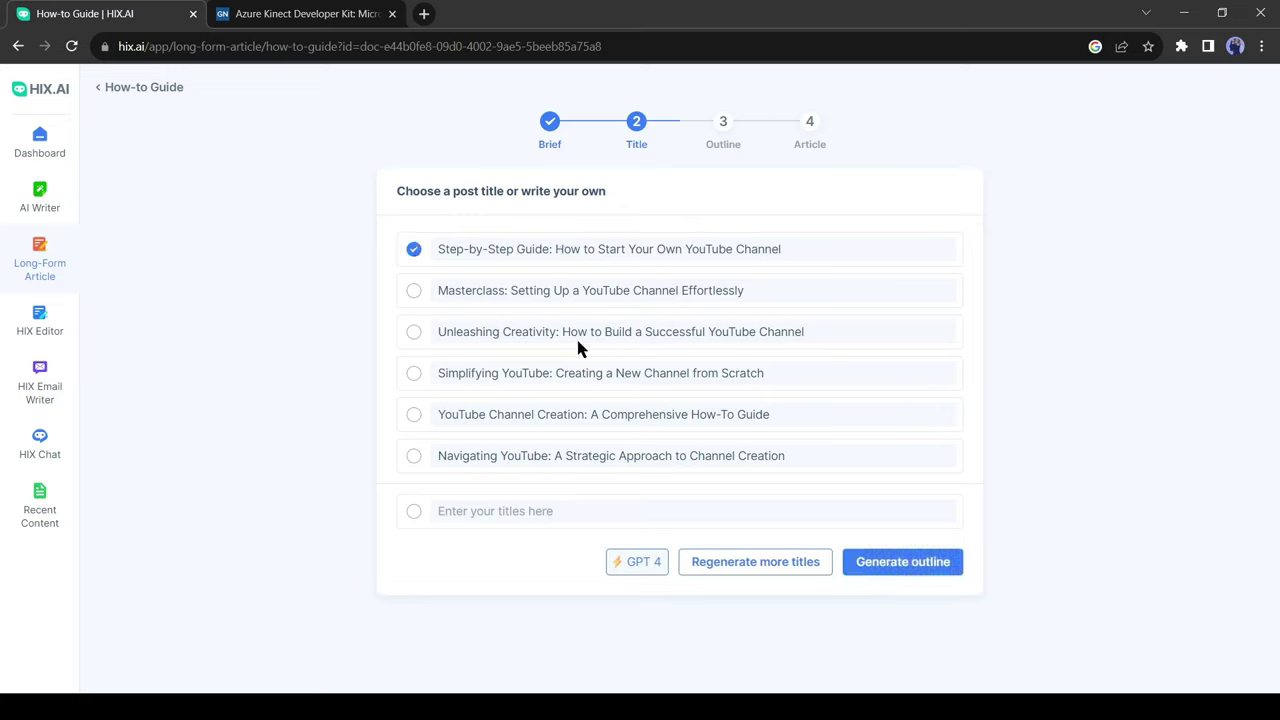
pyautogui.click(907, 565)
pyautogui.scroll(-2, 543, 214)
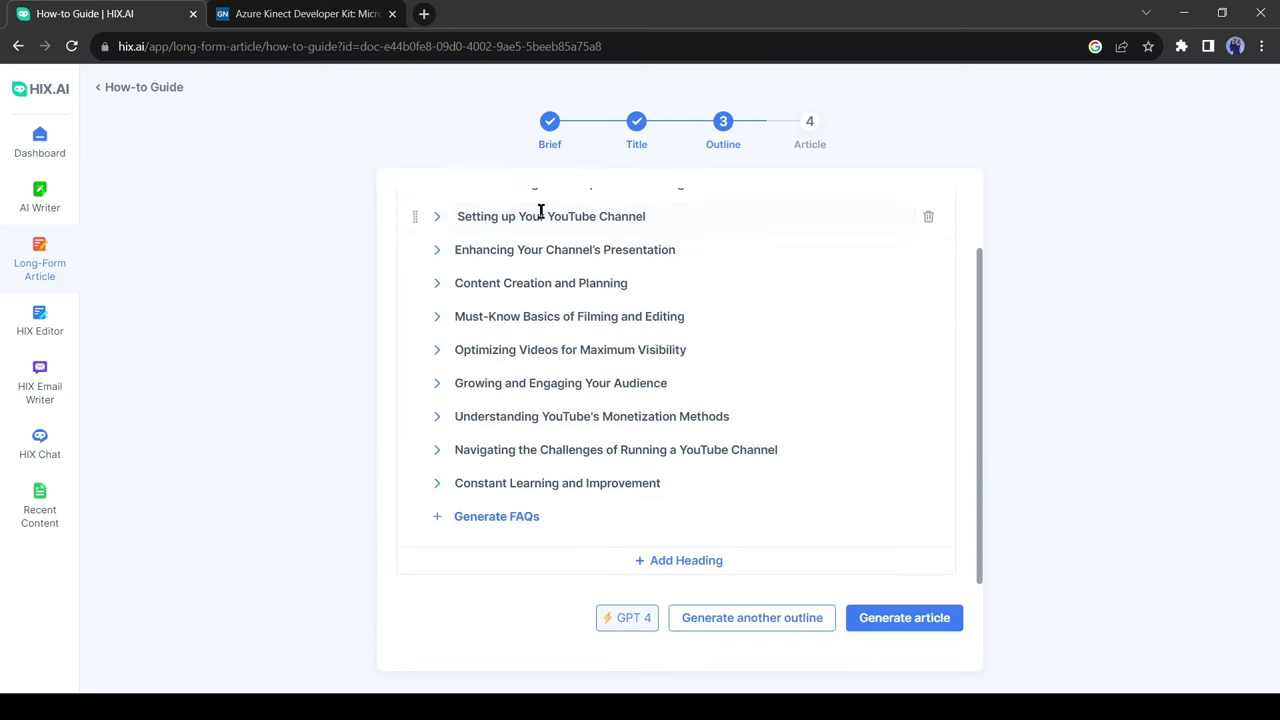
# Expand the outline sections from channel setup to filming and editing basics to review their talking points, and generate the article
pyautogui.click(436, 220)
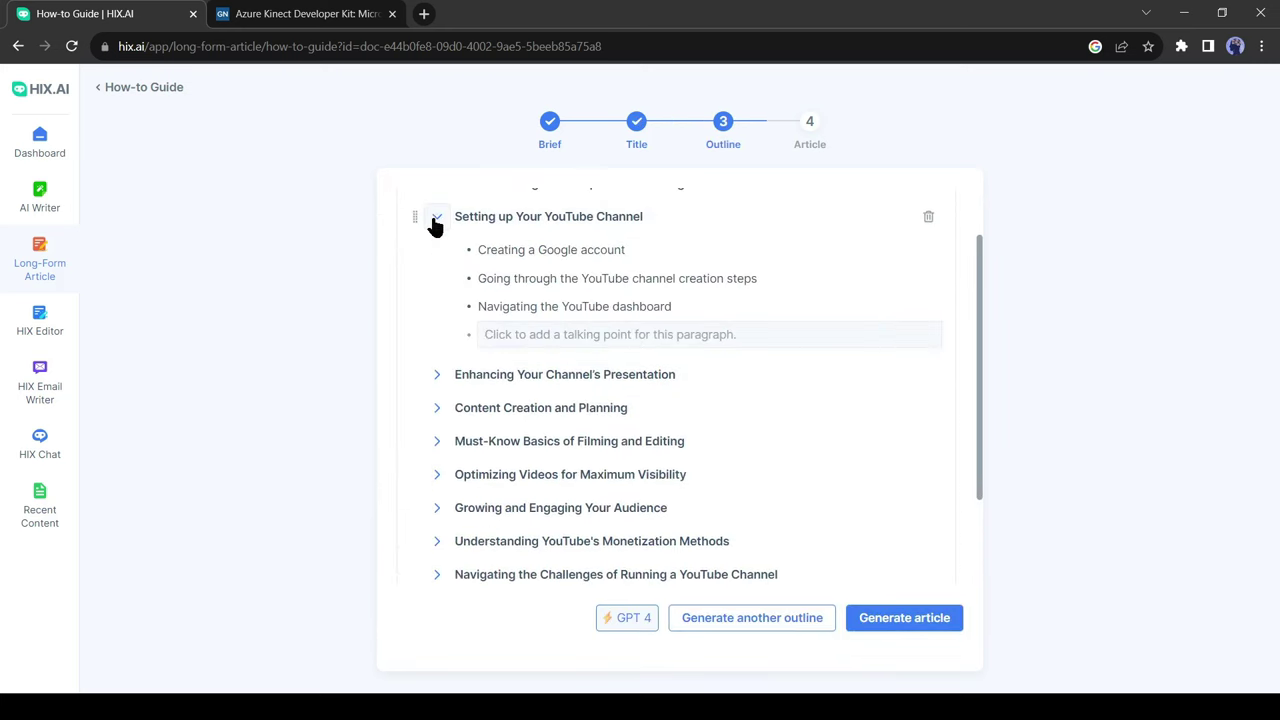
pyautogui.click(436, 220)
pyautogui.click(436, 220)
pyautogui.click(438, 379)
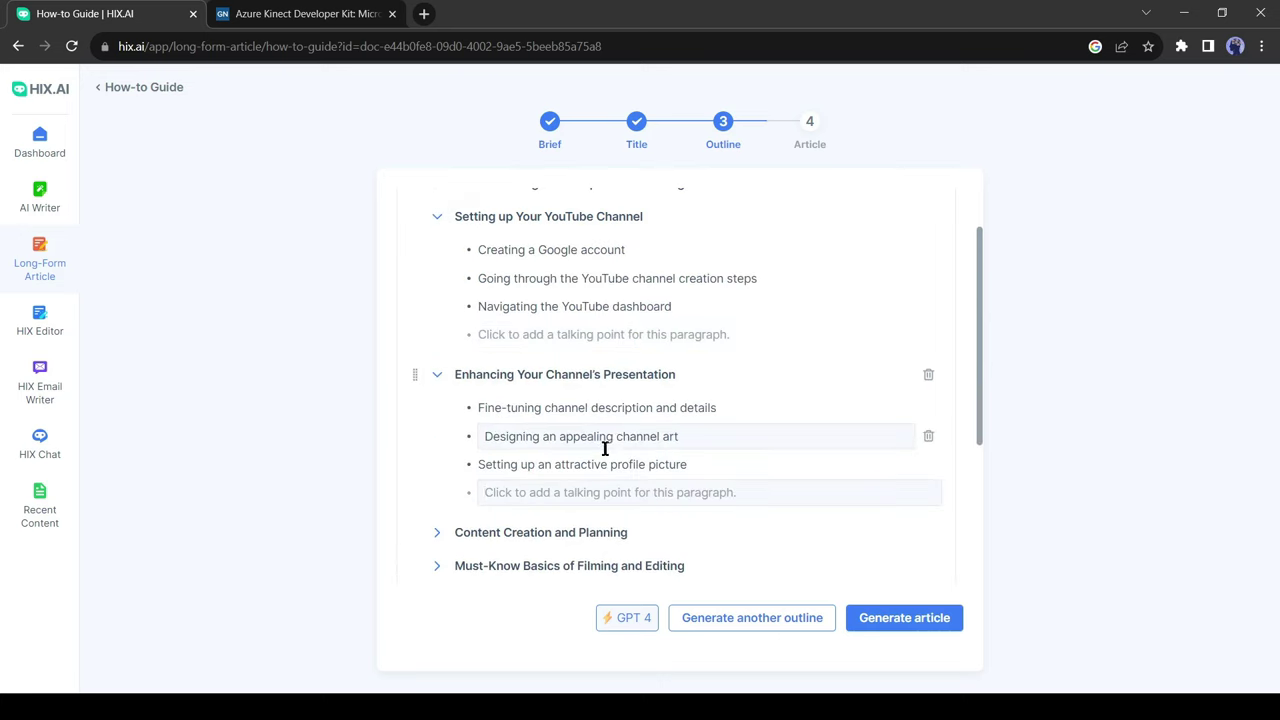
pyautogui.click(436, 532)
pyautogui.scroll(-3, 477, 449)
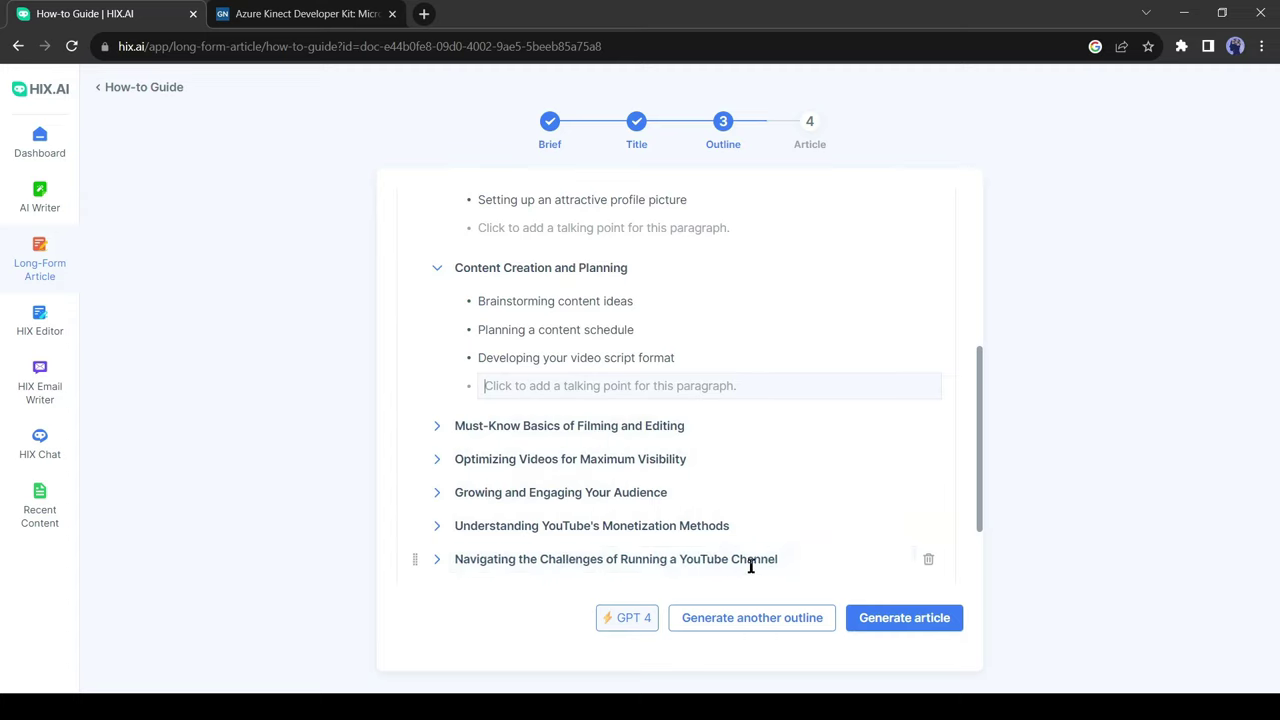
pyautogui.click(436, 428)
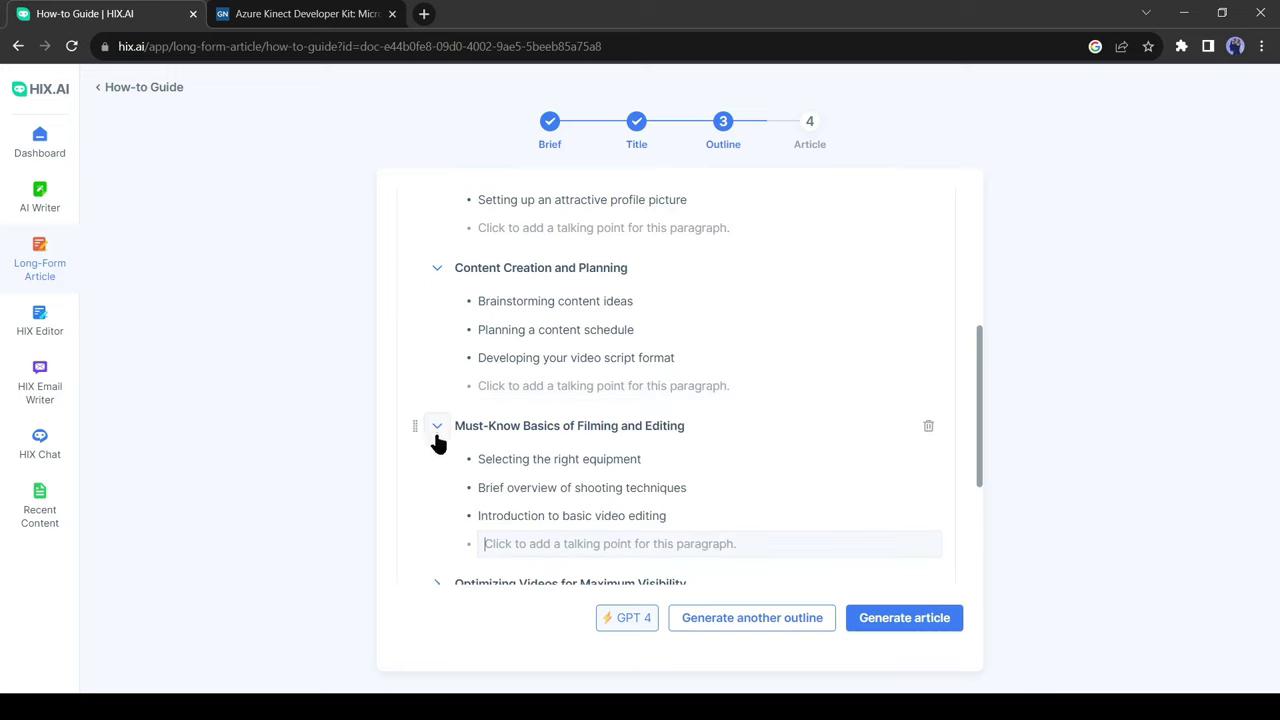
pyautogui.click(903, 620)
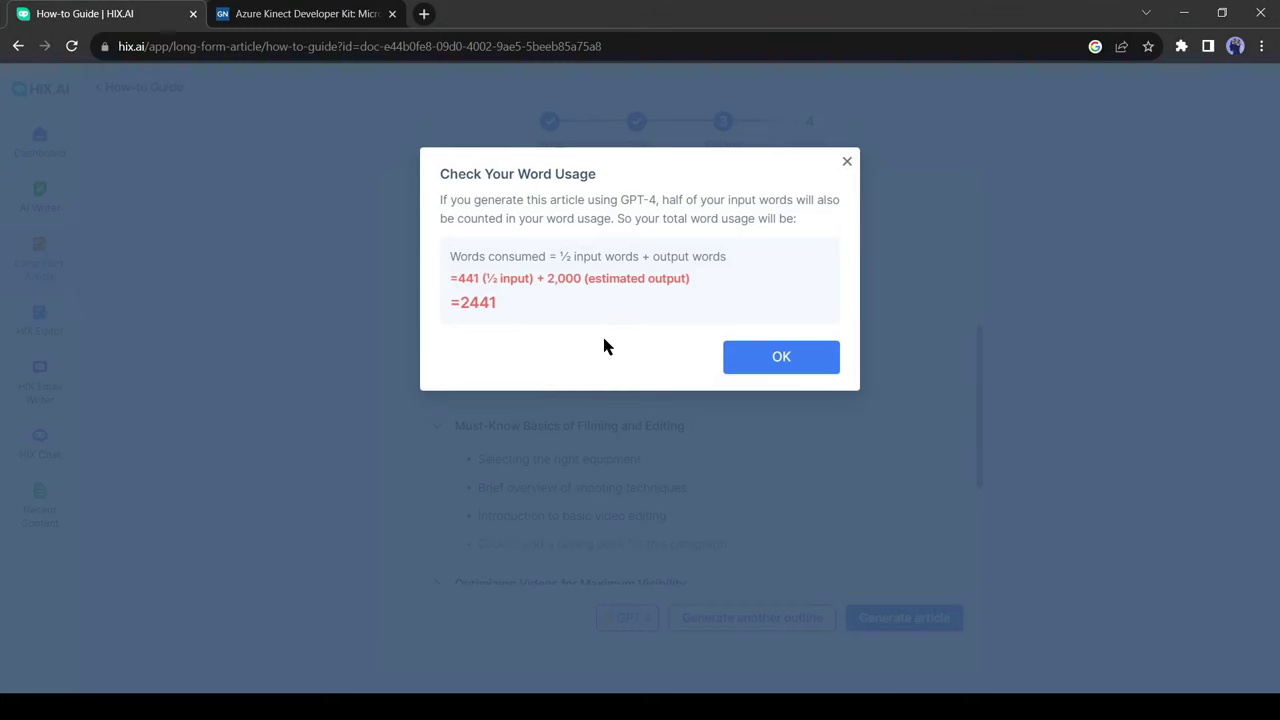
pyautogui.click(808, 371)
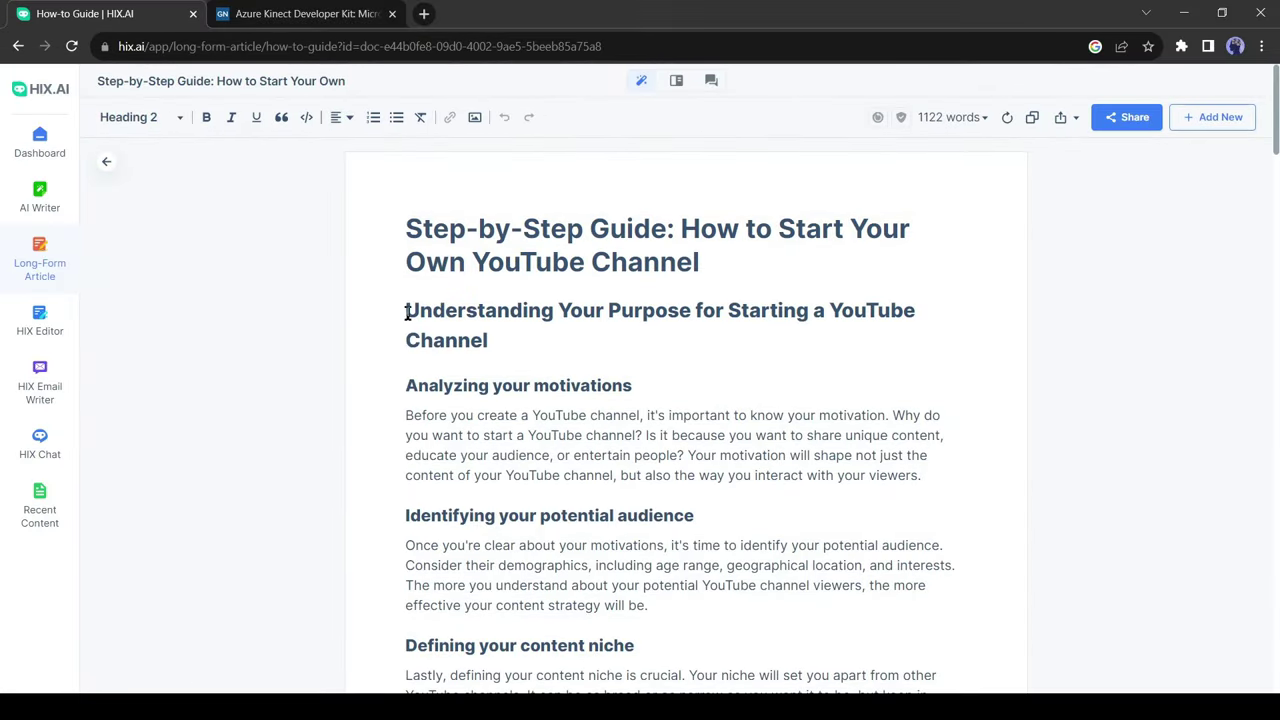
# Read through the generated YouTube channel guide, from its opening sections to the one on channel challenges
pyautogui.scroll(-5, 931, 374)
pyautogui.scroll(-3, 957, 383)
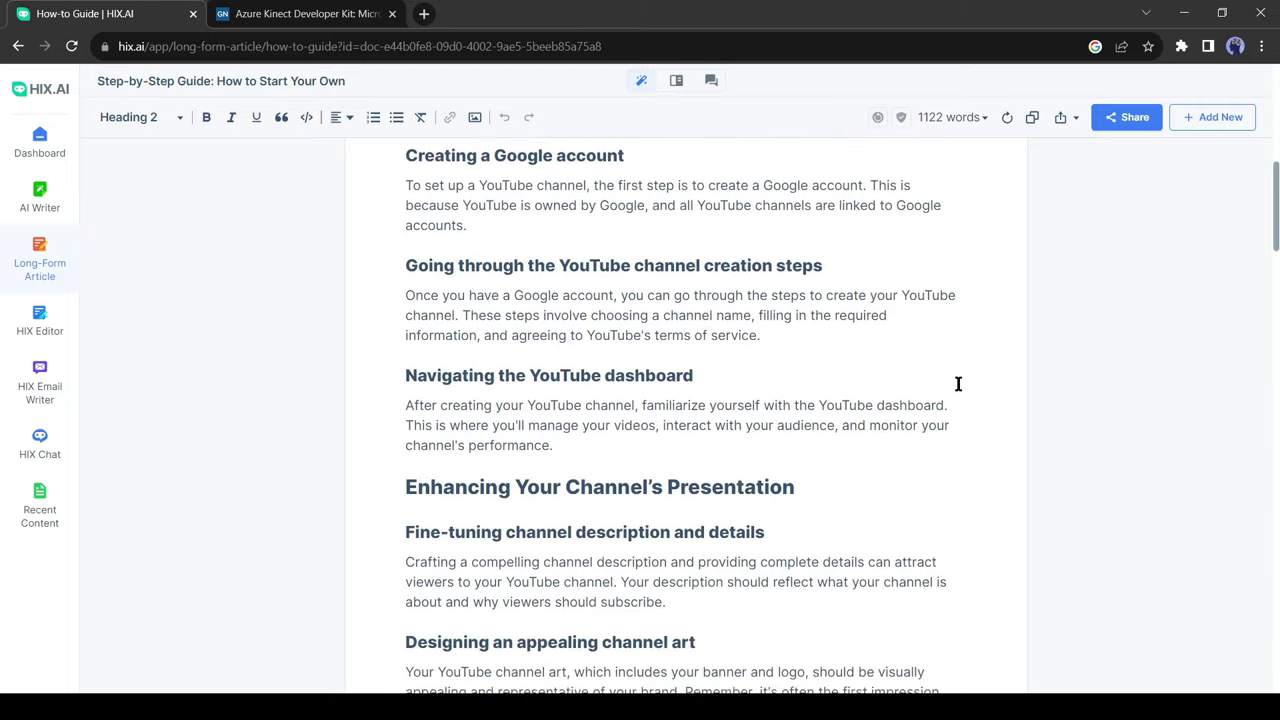
pyautogui.scroll(-2, 700, 370)
pyautogui.scroll(-1, 842, 320)
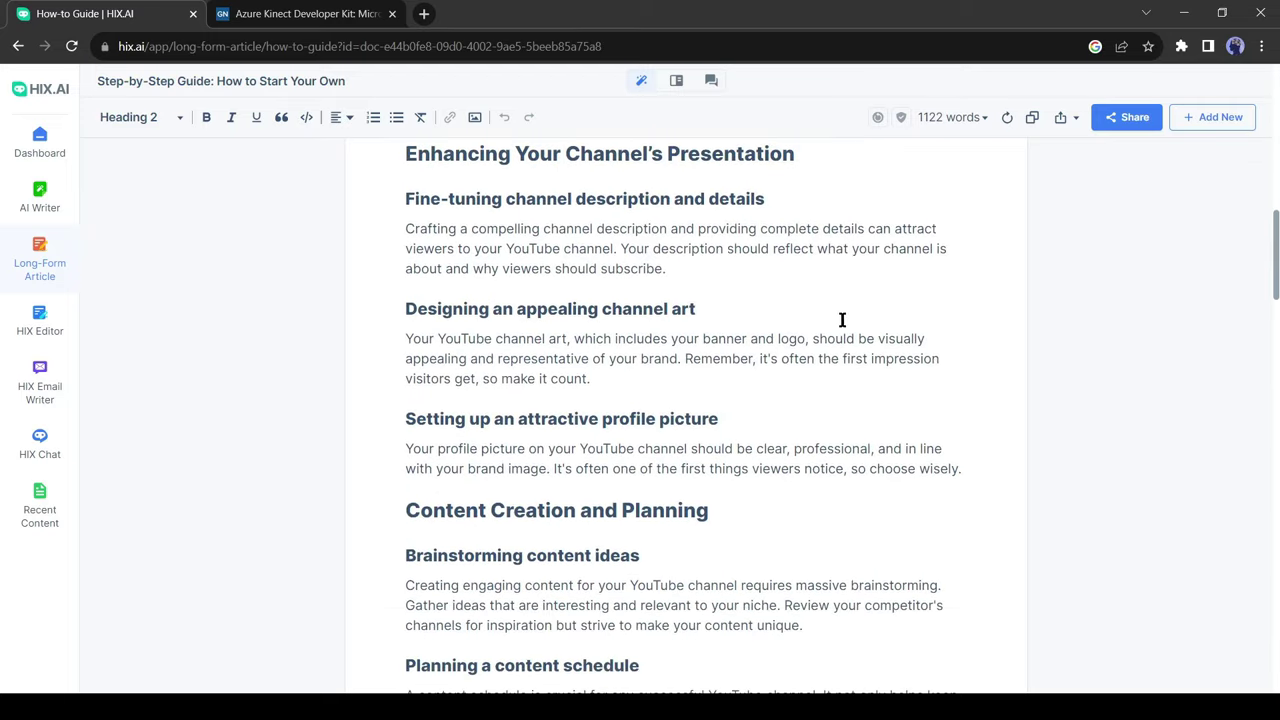
pyautogui.scroll(-2, 830, 434)
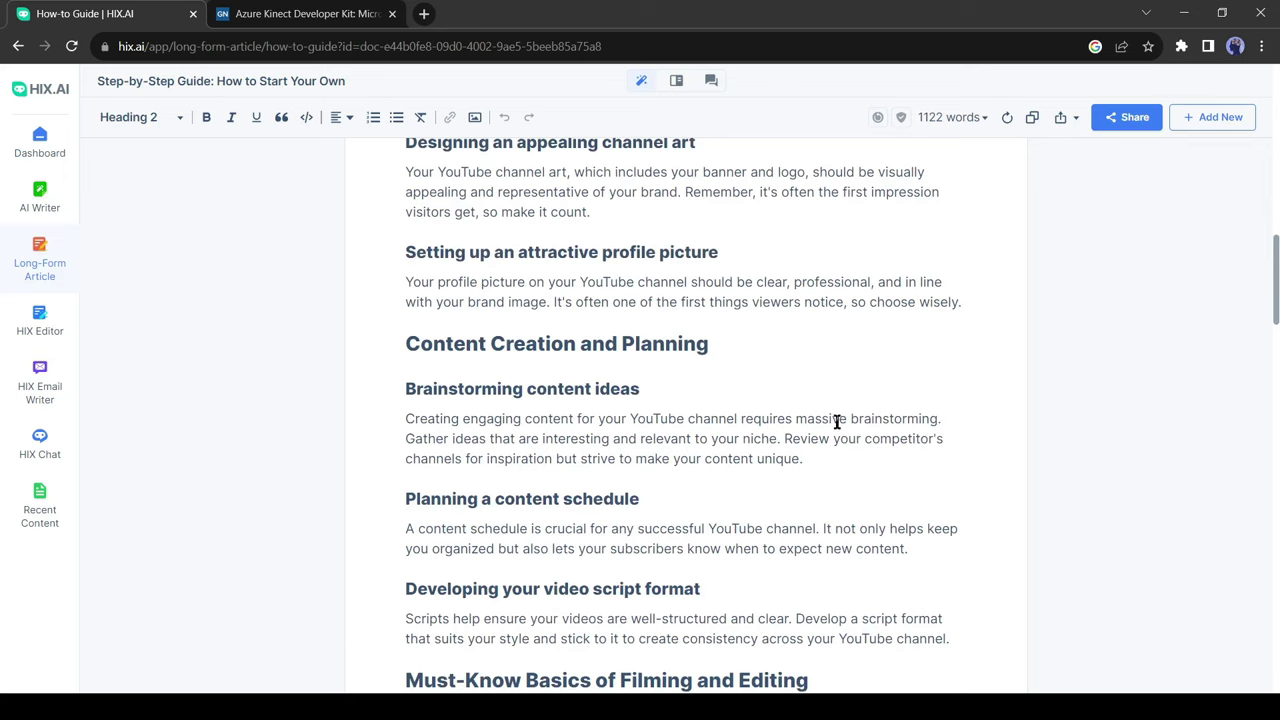
pyautogui.scroll(-4, 661, 490)
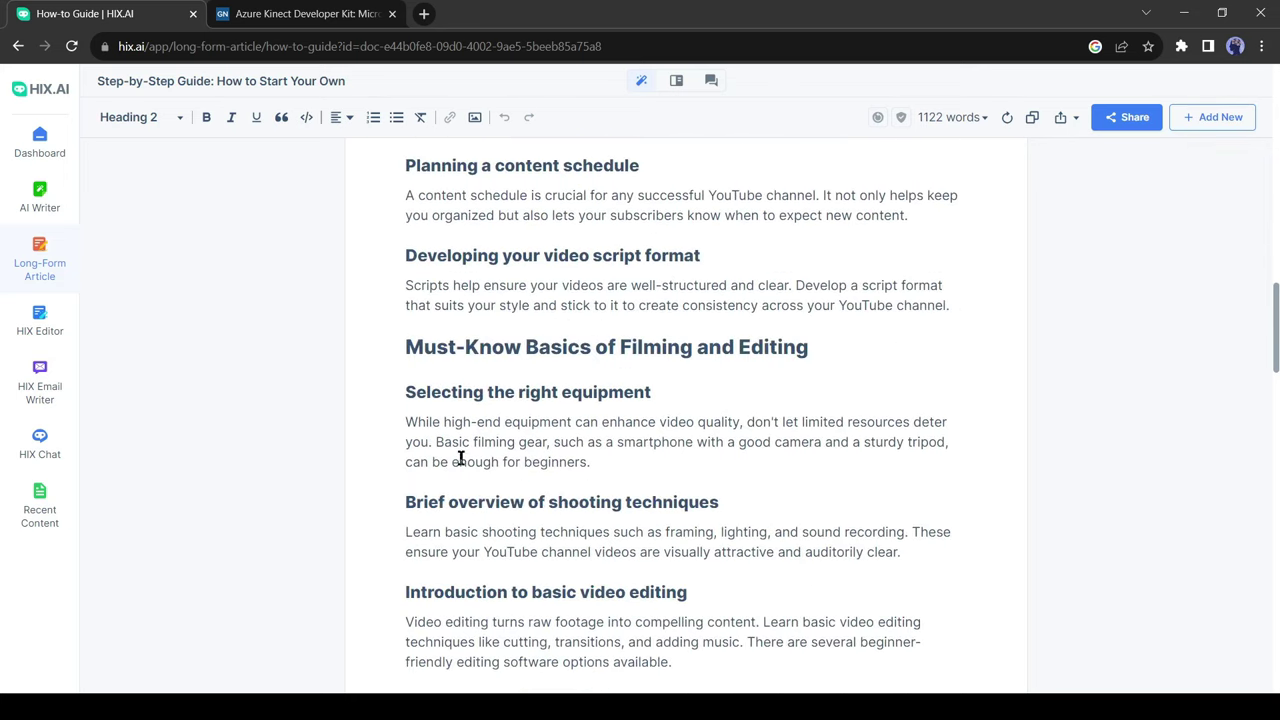
pyautogui.moveTo(663, 479); pyautogui.dragTo(414, 460)
pyautogui.press('Right')
pyautogui.scroll(-3, 505, 465)
pyautogui.scroll(-9, 507, 528)
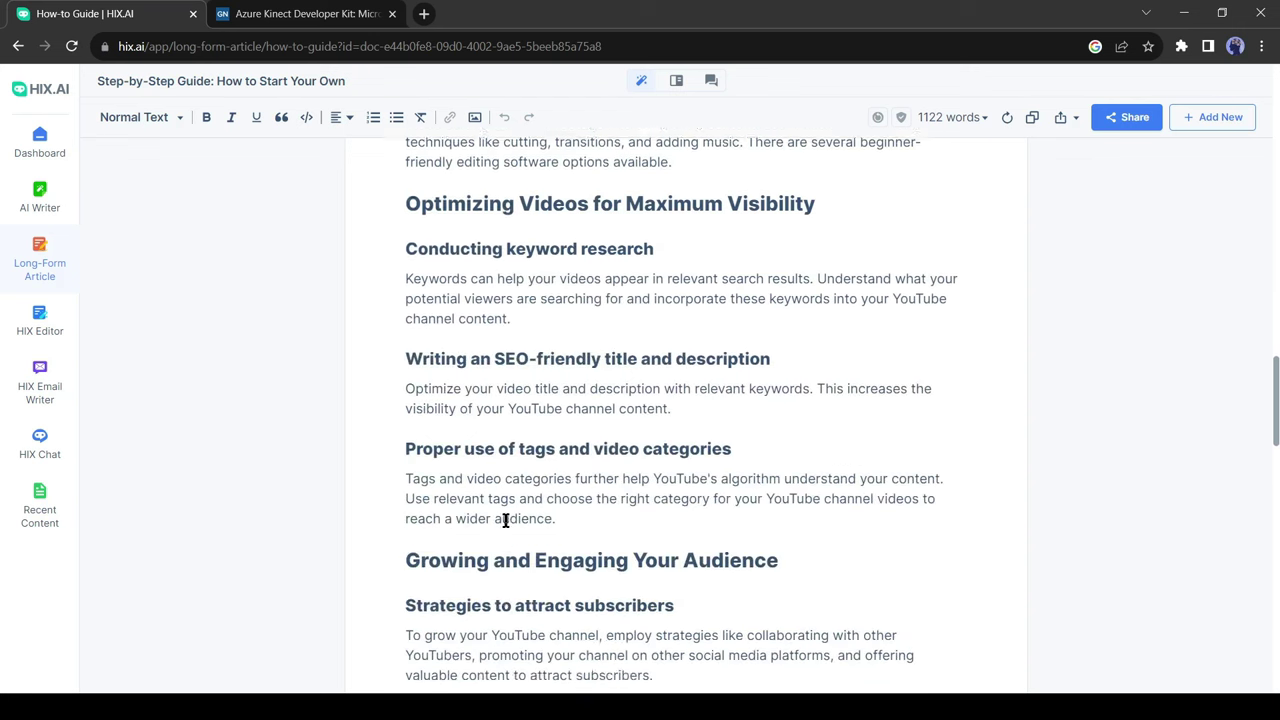
pyautogui.scroll(-7, 604, 511)
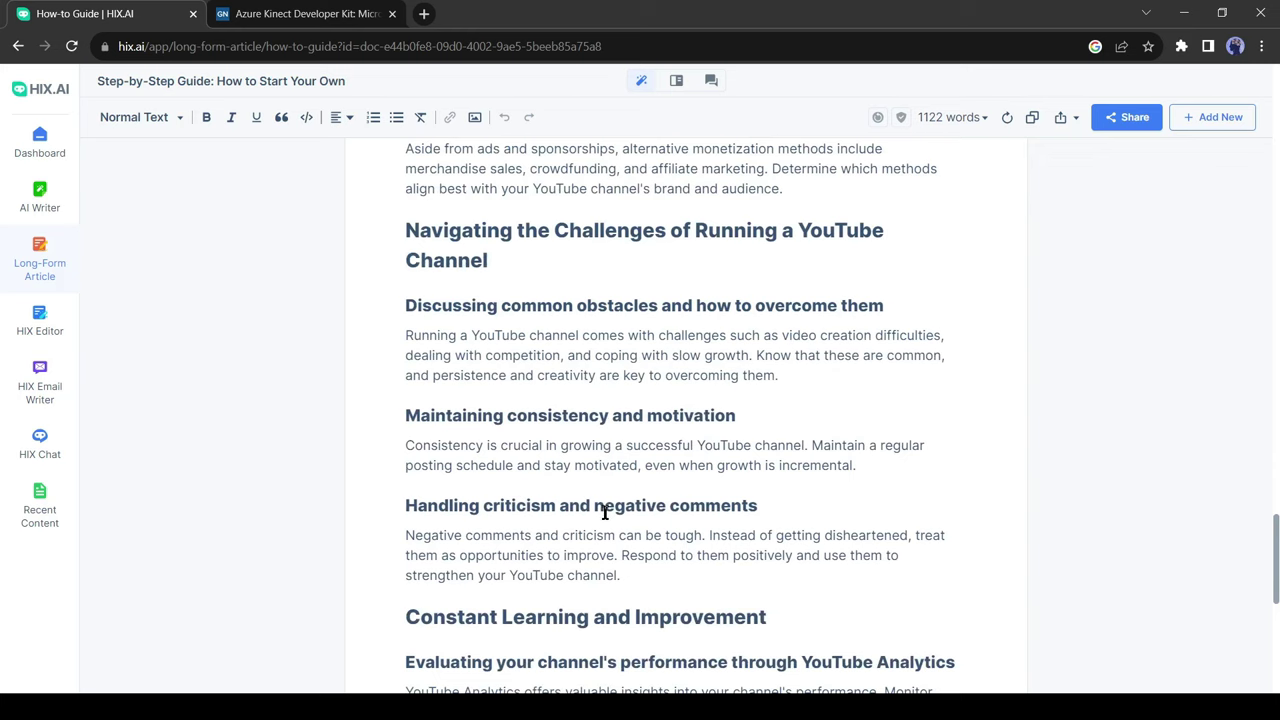
# Read the guide's remaining sections on channel challenges and constant learning, and return to its opening sections
pyautogui.scroll(-2, 604, 512)
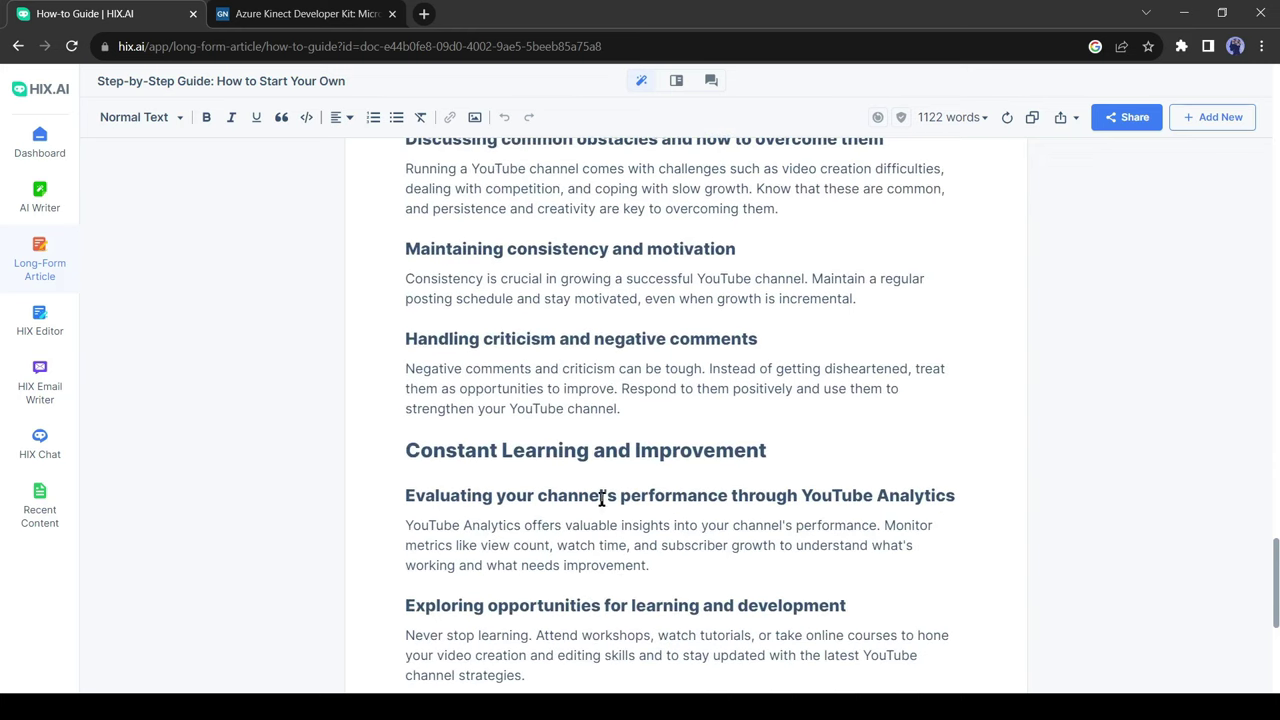
pyautogui.scroll(-3, 714, 457)
pyautogui.scroll(20, 714, 449)
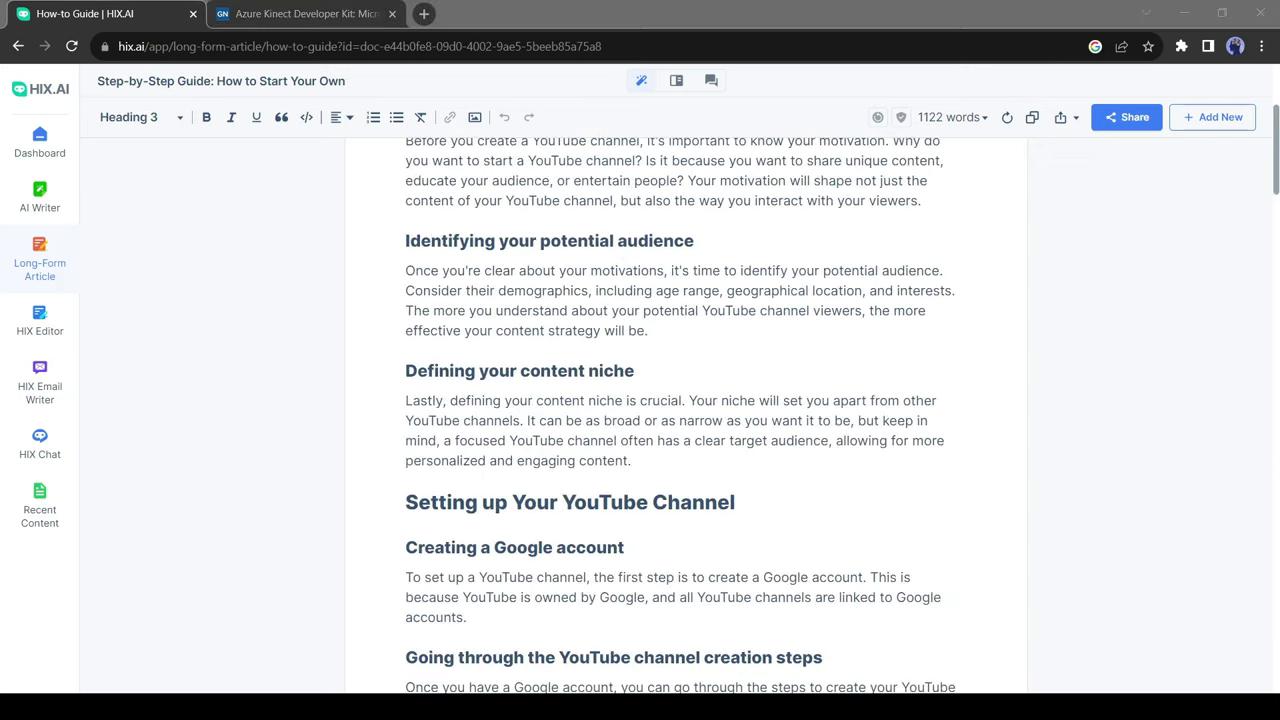
pyautogui.click(289, 436)
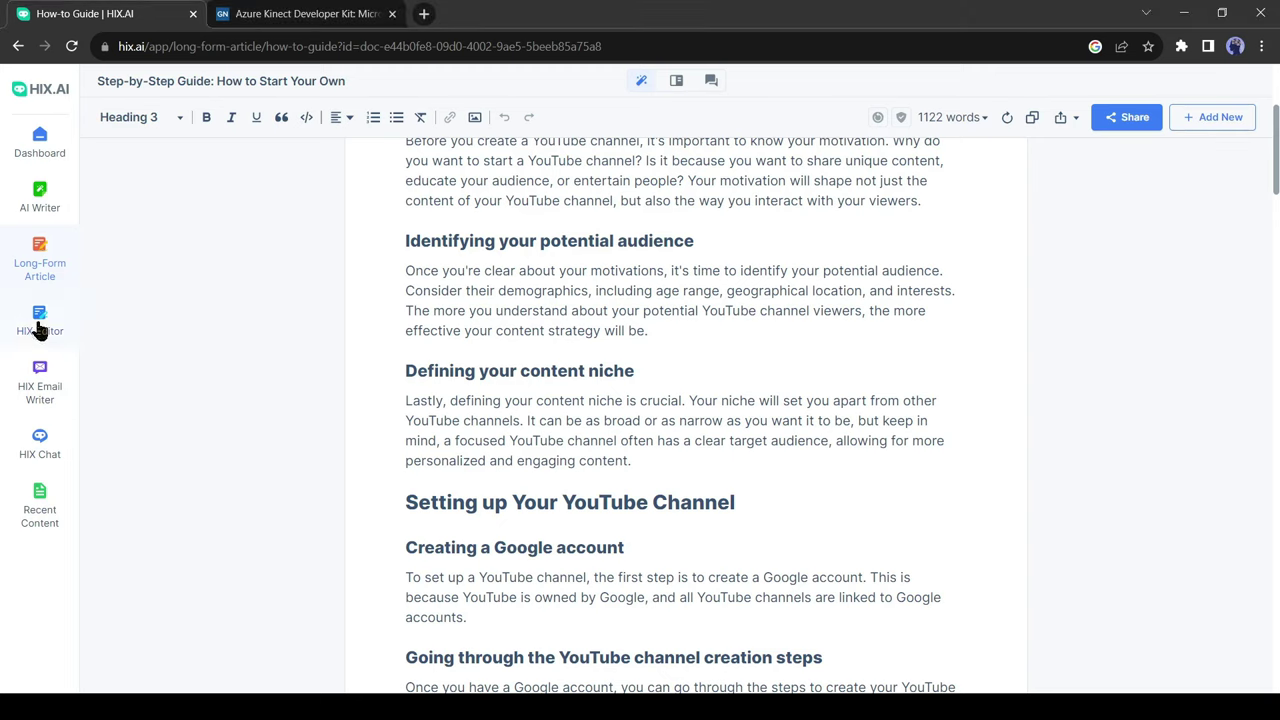
# Open HIX Email Writer, look at its reply form, and return to composing a new email
pyautogui.click(40, 388)
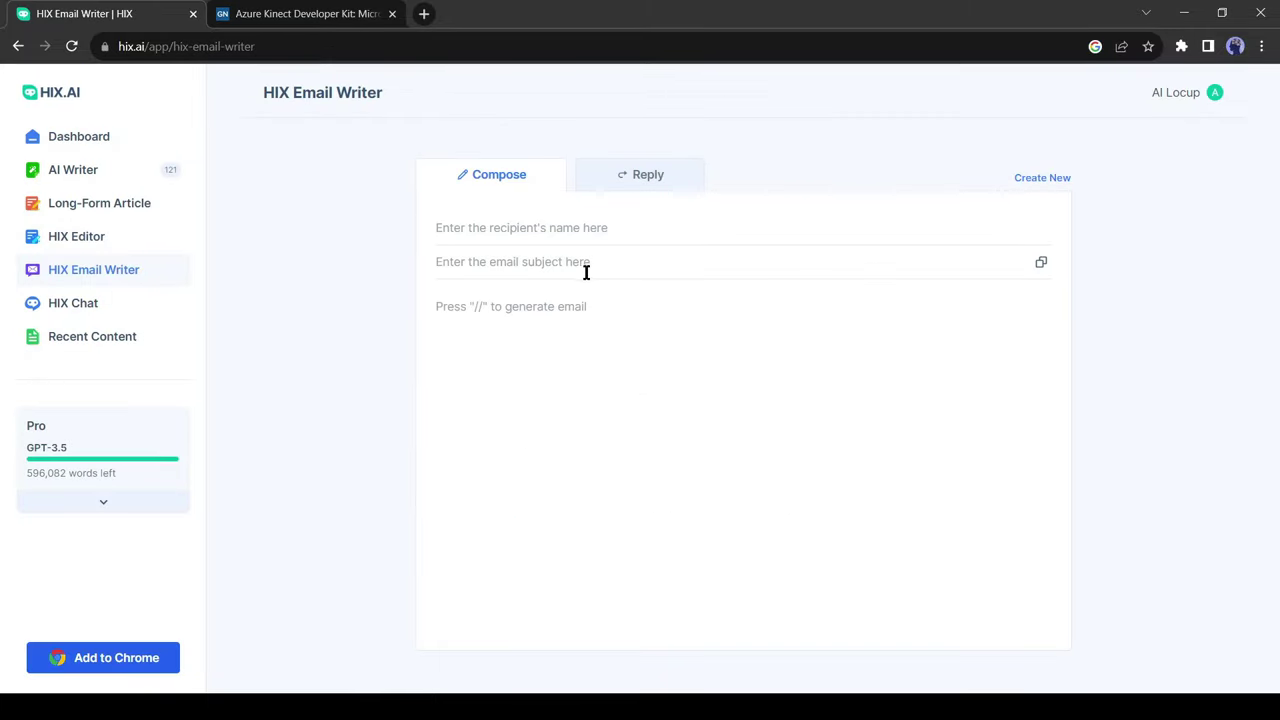
pyautogui.click(628, 186)
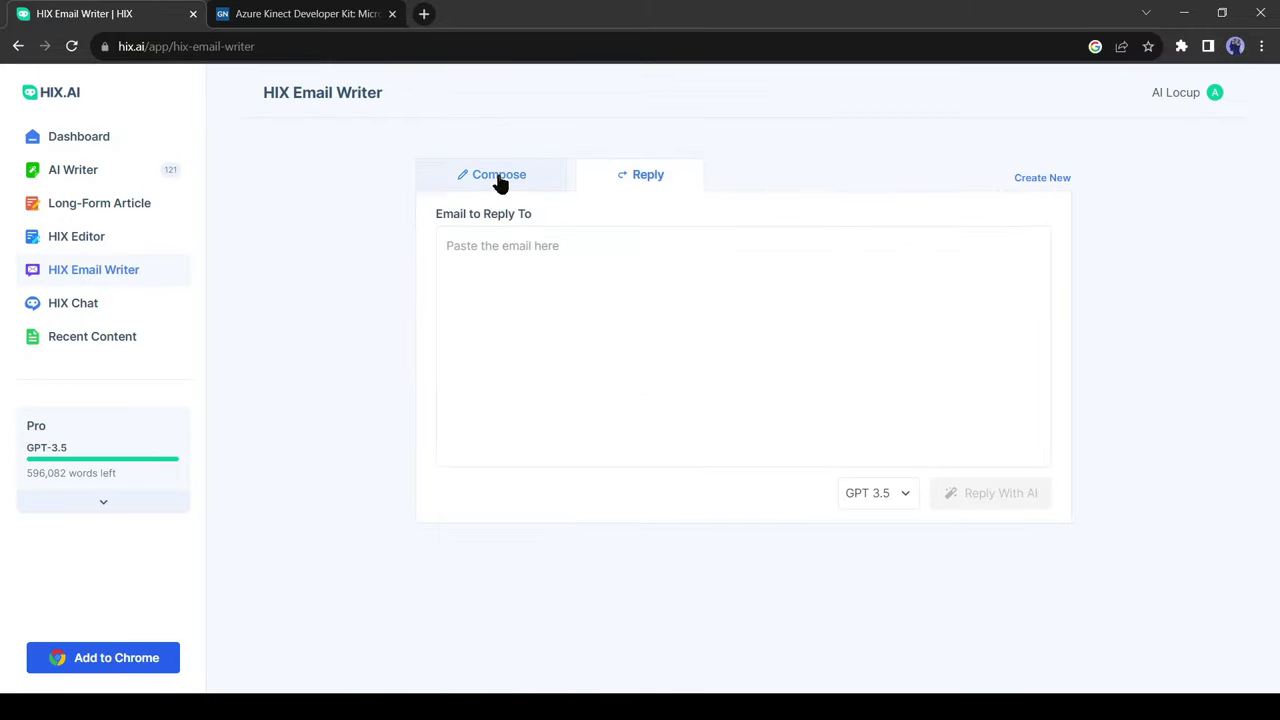
pyautogui.click(500, 180)
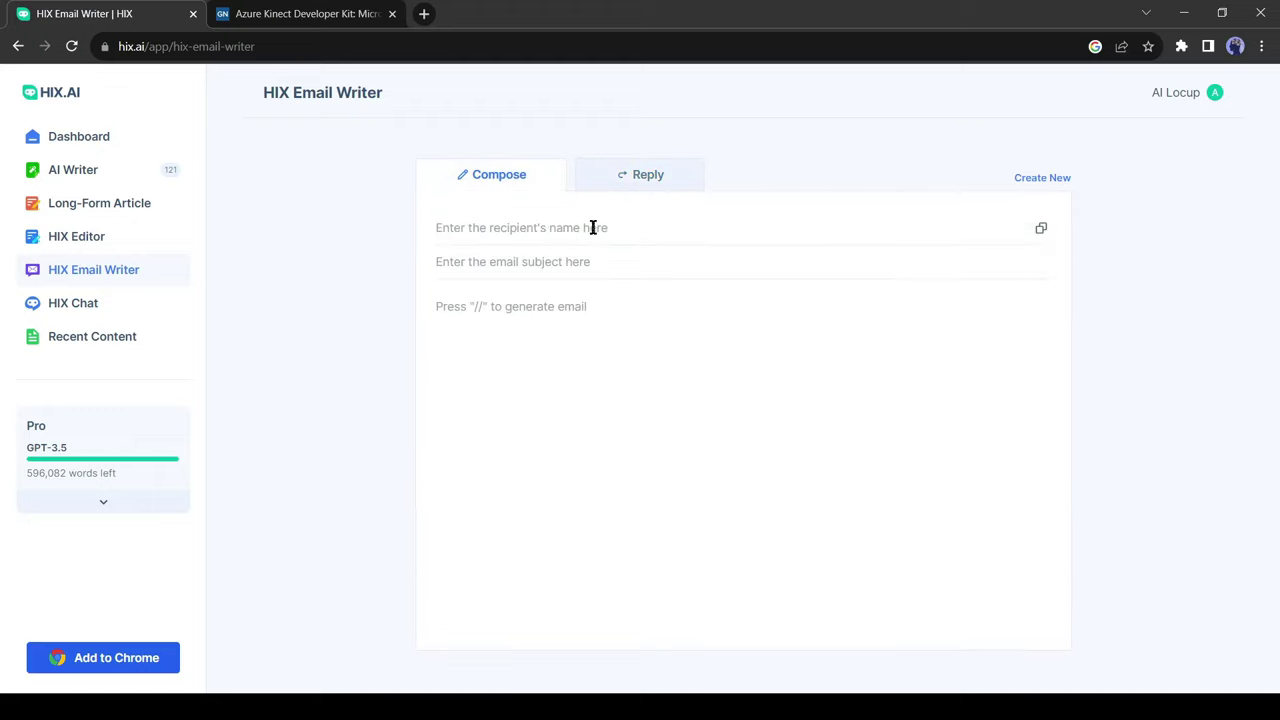
# Fill in the recipient's email address and set the subject to "Get iPhone 14 Pro Max in Minimum price"
pyautogui.click(545, 230)
pyautogui.write('x@yz.mail')
pyautogui.click(495, 258)
pyautogui.write('Get')
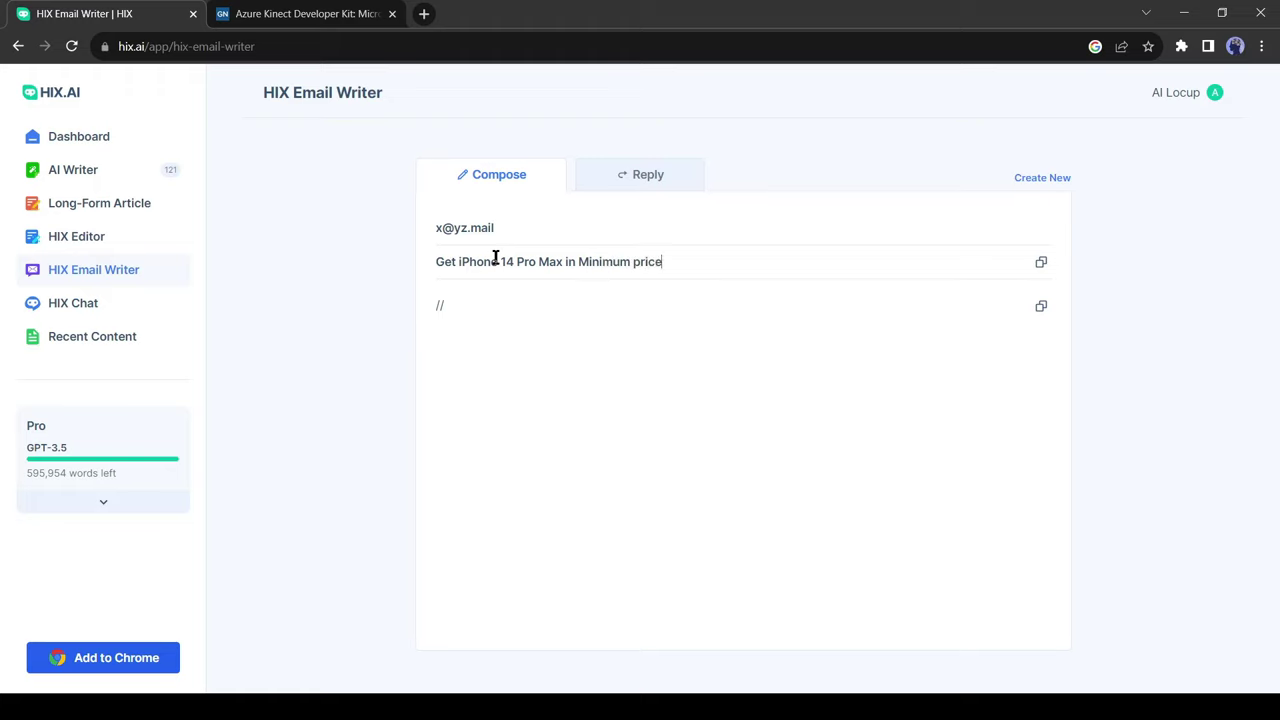
# Generate a Marketing Email about an iPhone 14 Pro Max promotion and read the draft to its closing
pyautogui.click(508, 312)
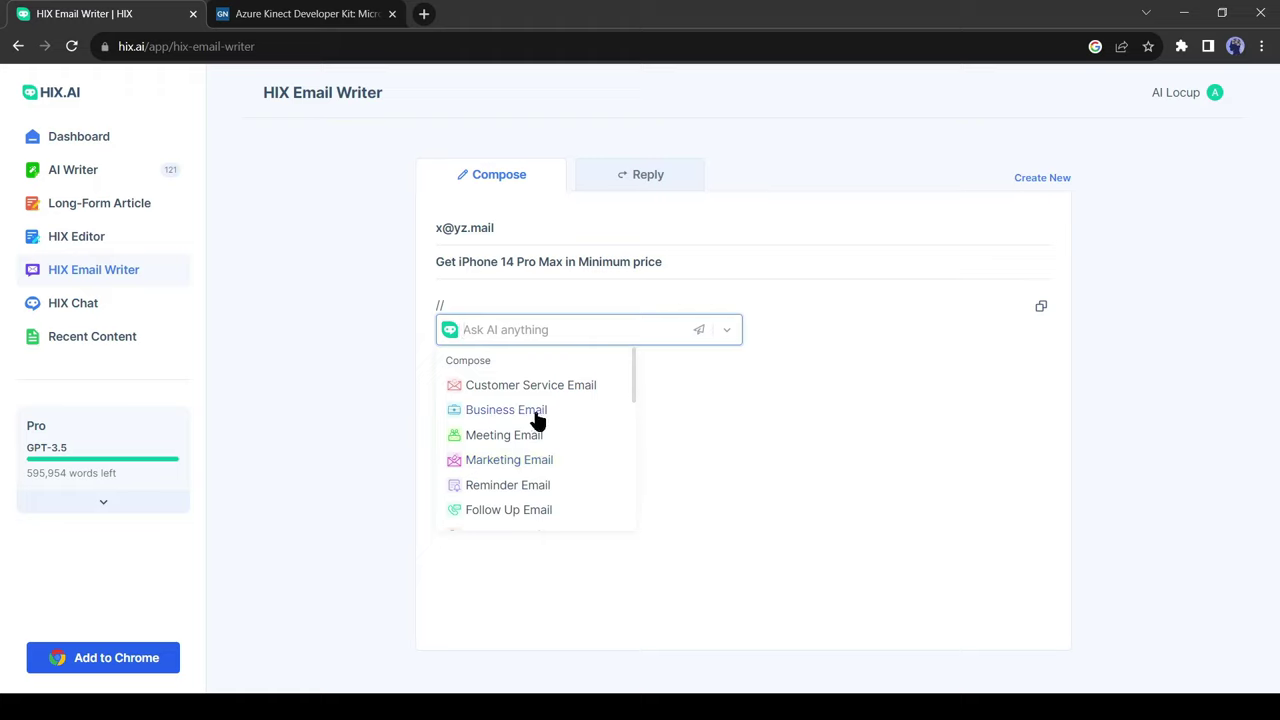
pyautogui.click(505, 460)
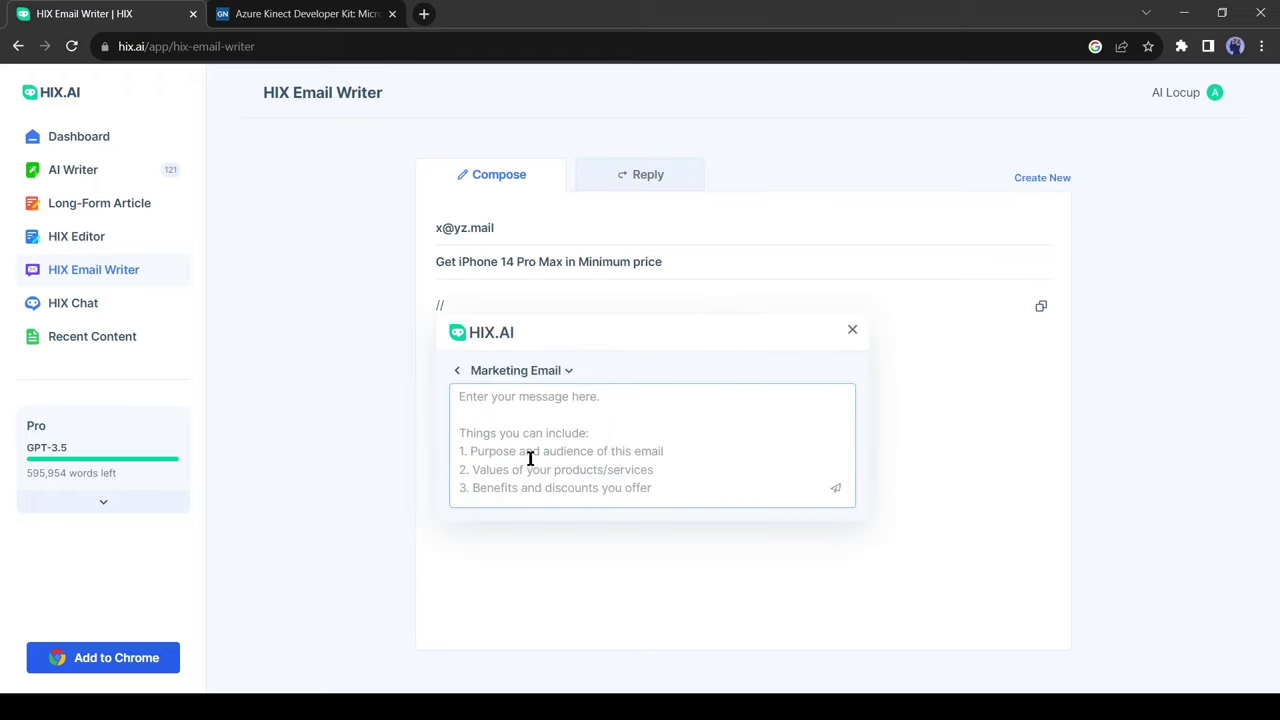
pyautogui.write('iPhone 14 Pro Max Promotio')
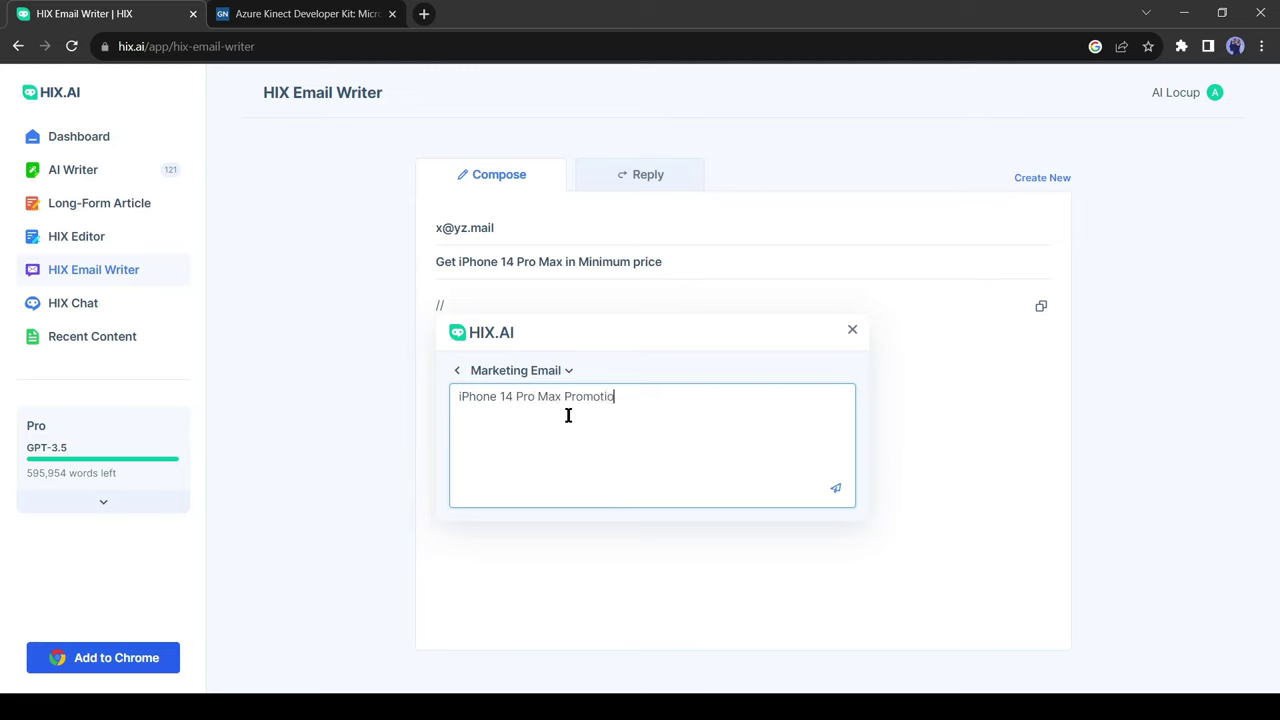
pyautogui.press('Return')
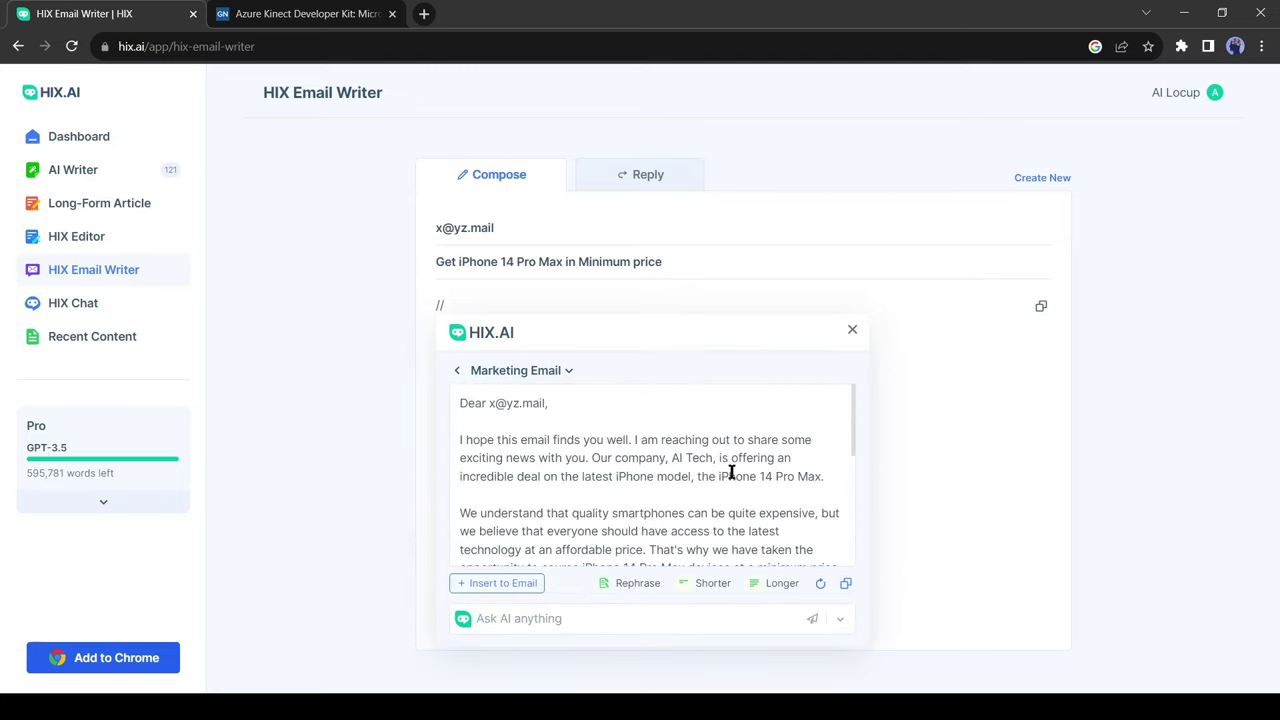
pyautogui.scroll(-5, 732, 474)
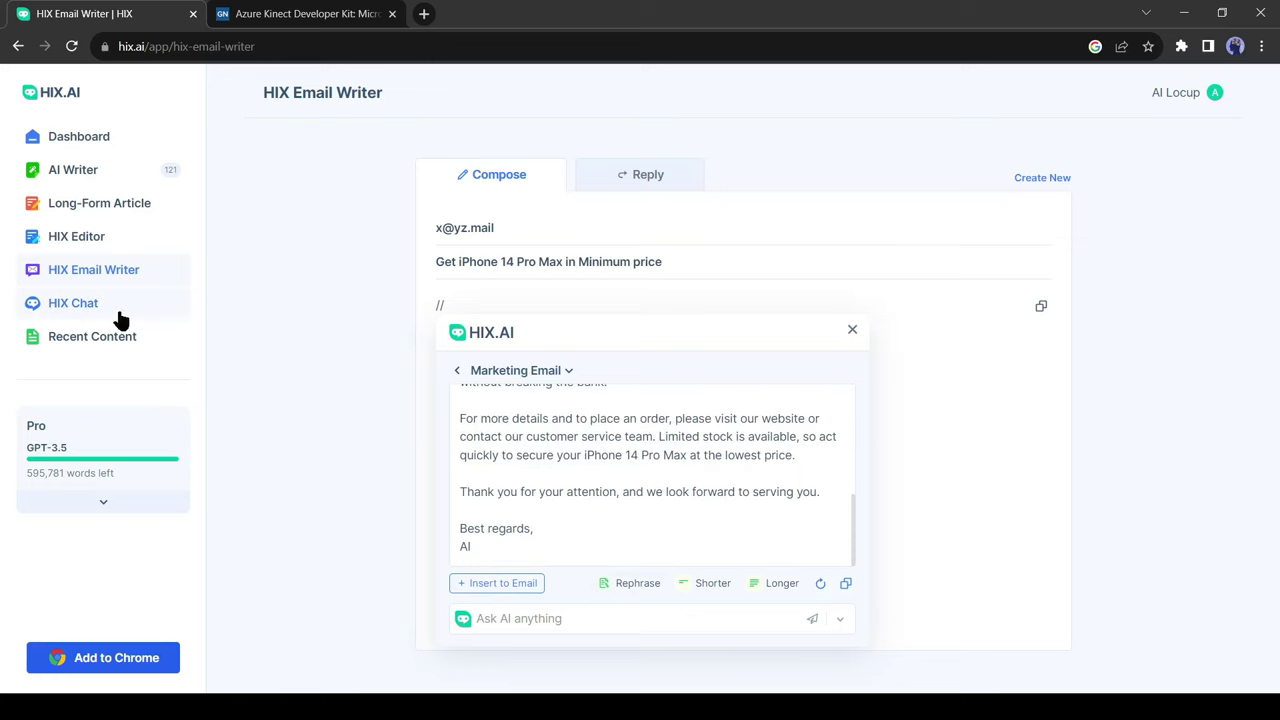
# Open HIX Chat and ask "How many continent in the world?"
pyautogui.click(69, 312)
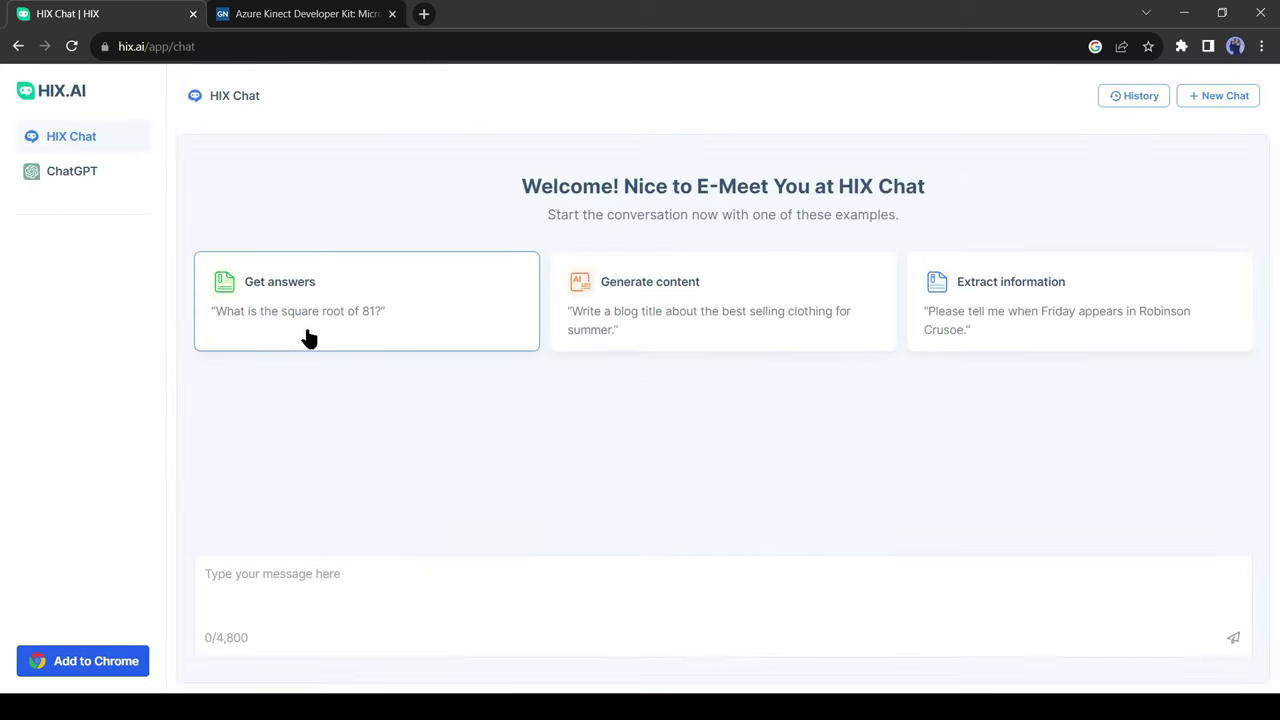
pyautogui.click(780, 603)
pyautogui.write('How many con')
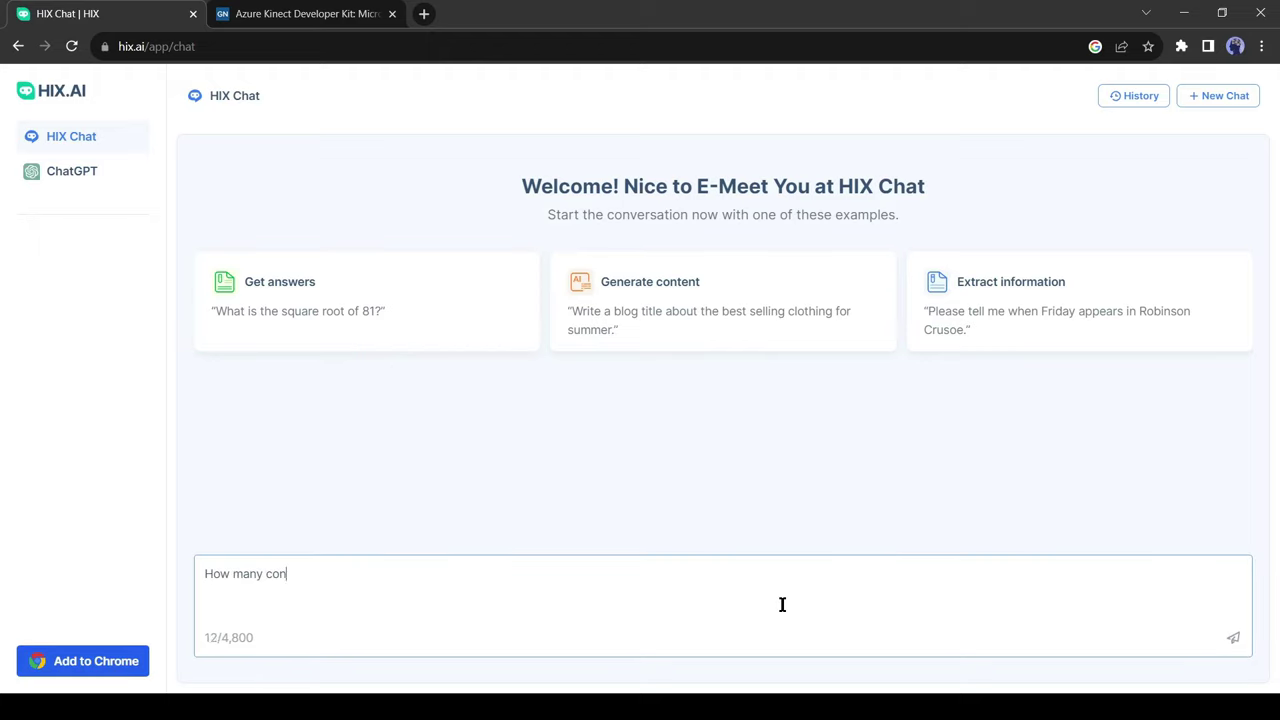
pyautogui.write('tinent in the wor')
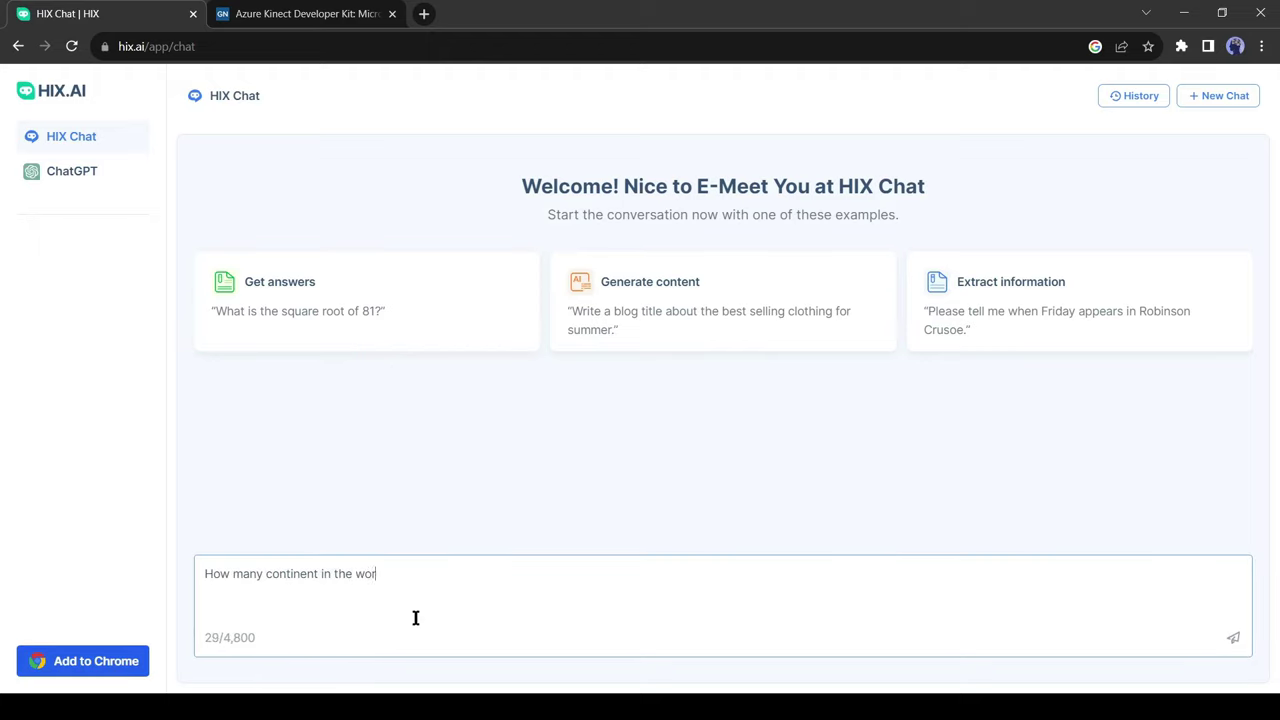
pyautogui.write('ld?')
pyautogui.press('Return')
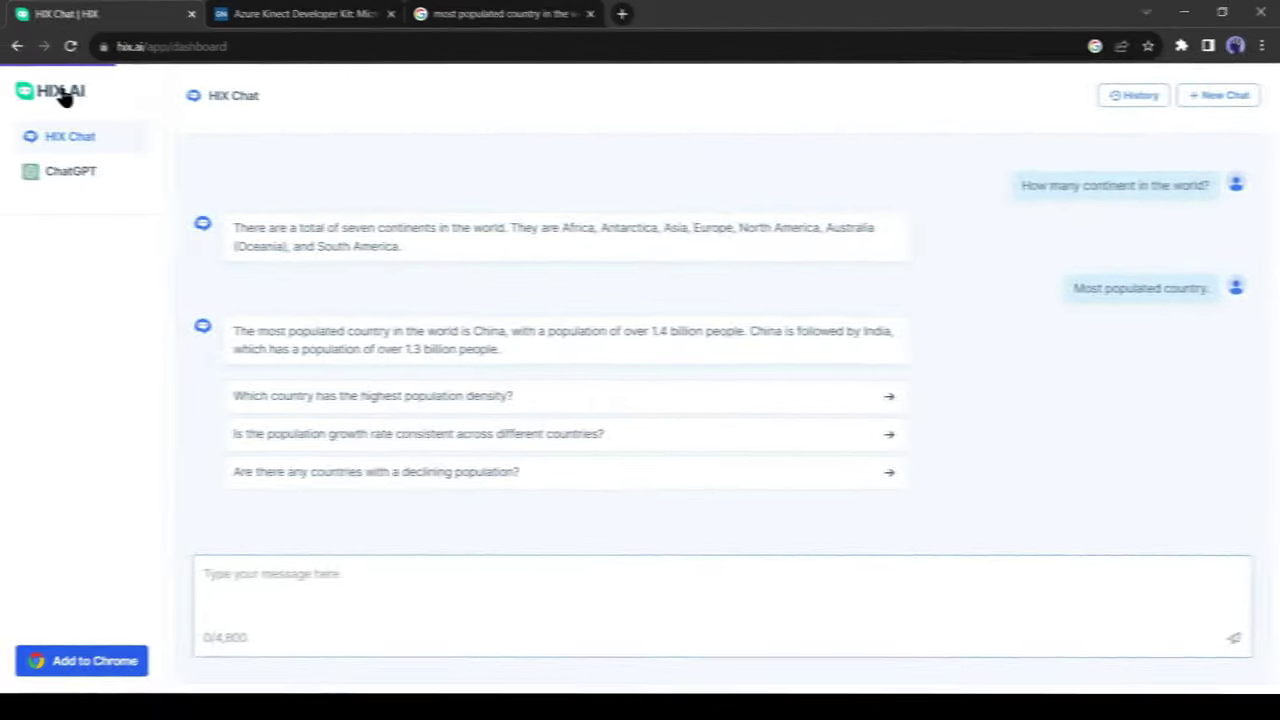
# Return to the HIX.AI dashboard and add the "HIX.AI: All-in-One ChatGPT Copilot for Web" extension to Chrome
pyautogui.click(62, 94)
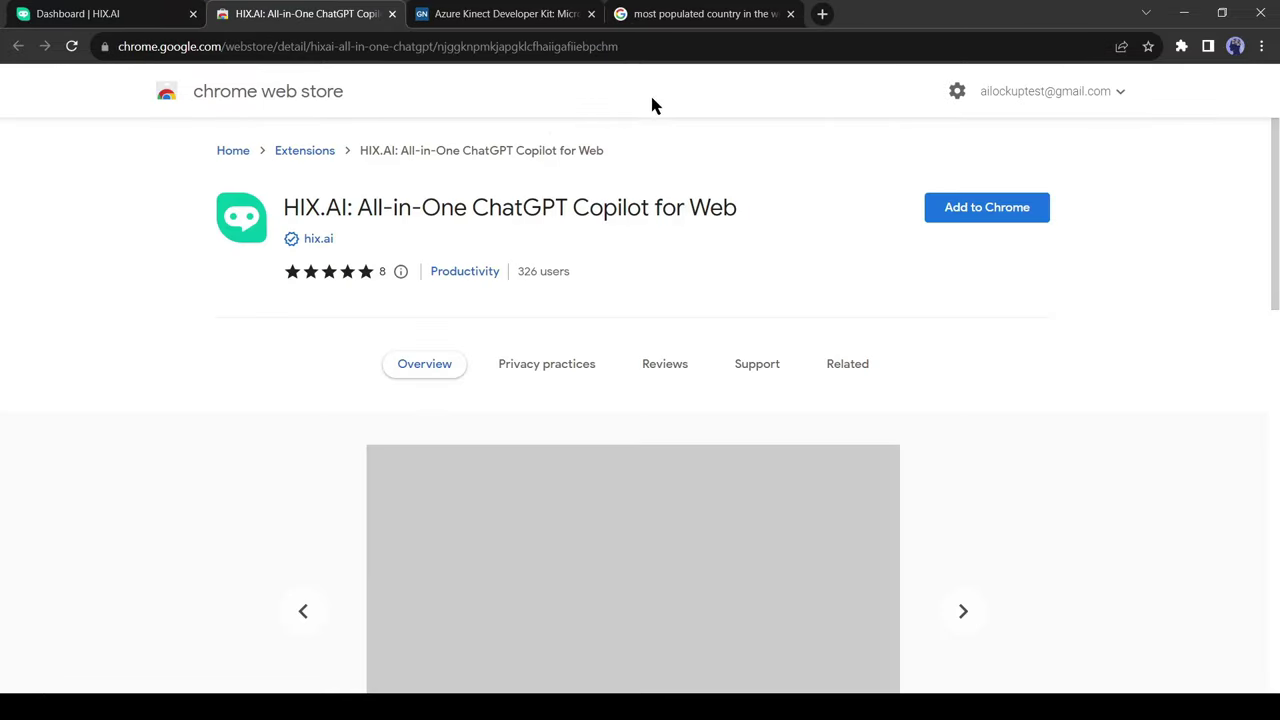
pyautogui.click(985, 214)
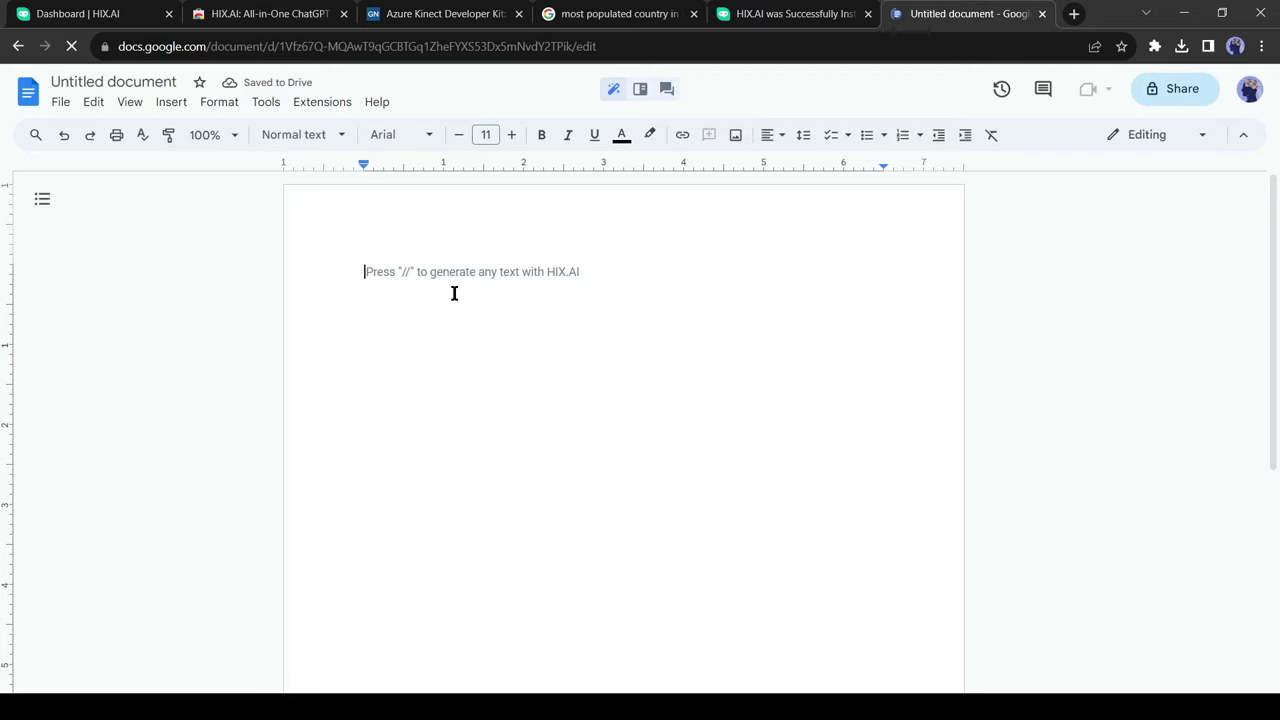
# In the blank Google Docs document, use the HIX.AI assistant to generate and insert a script on 10 of the world's most beautiful places
pyautogui.write('//')
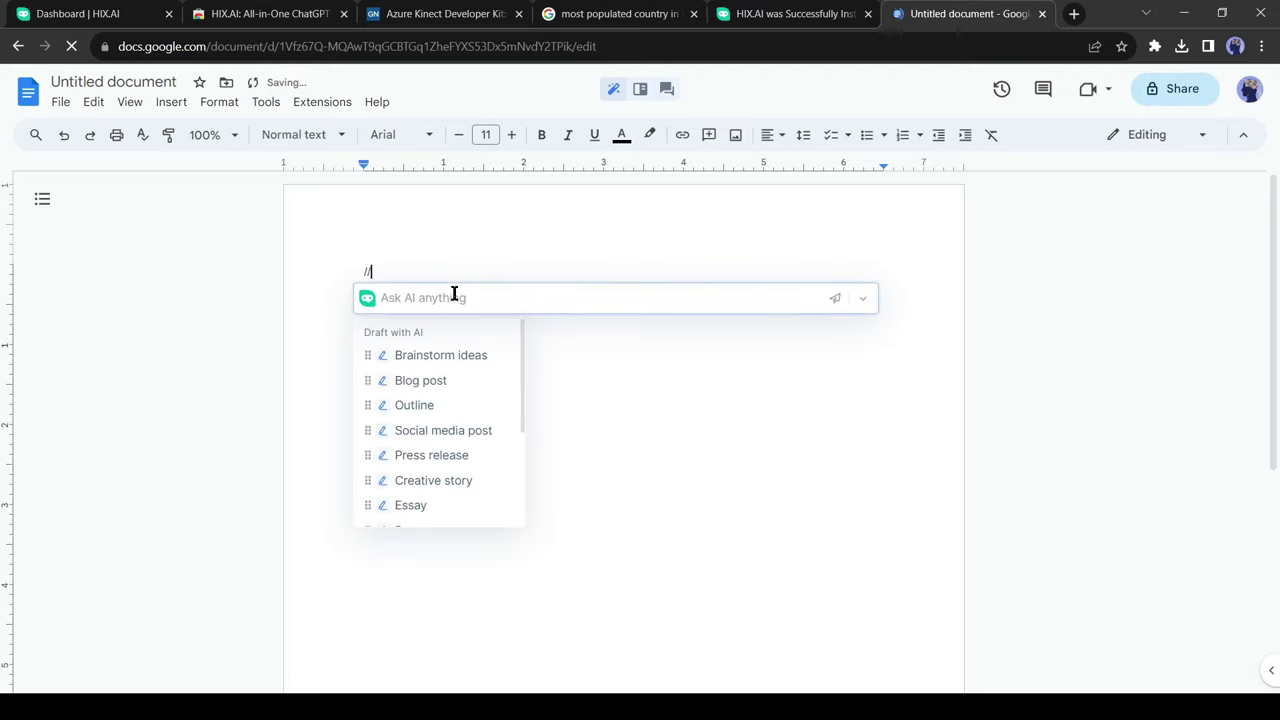
pyautogui.write('W')
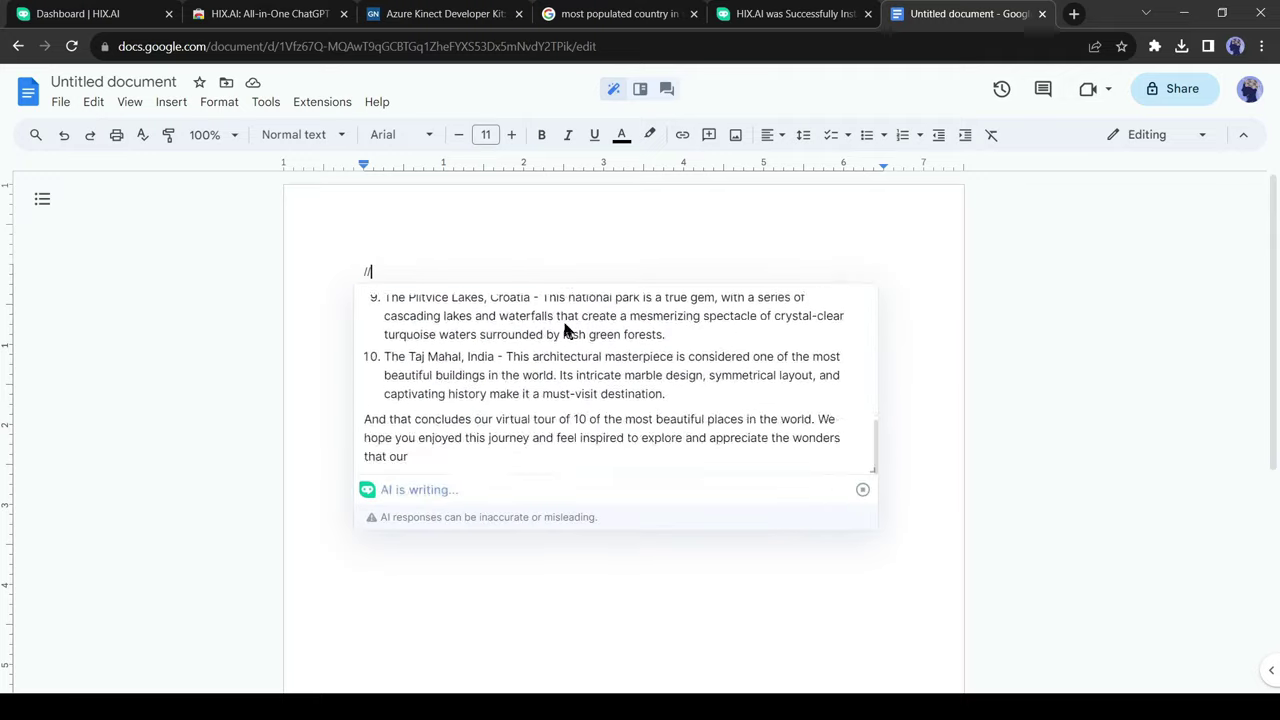
pyautogui.scroll(3, 628, 390)
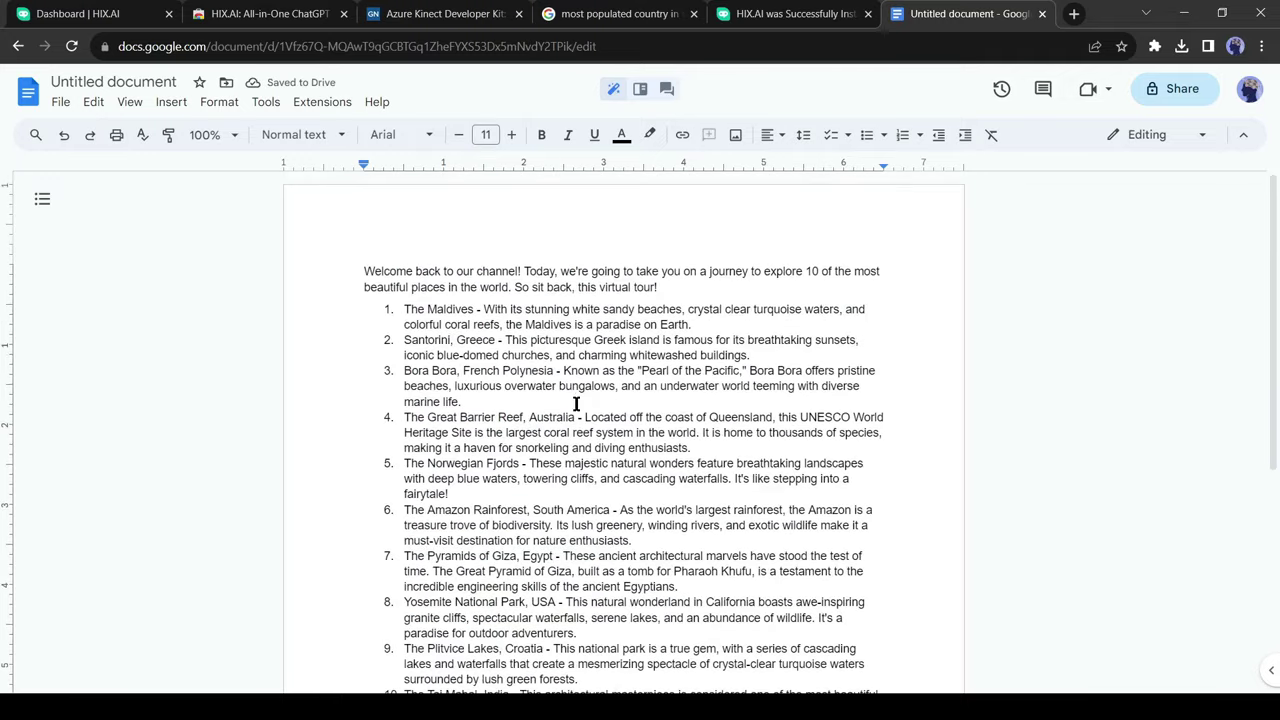
pyautogui.scroll(-3, 746, 429)
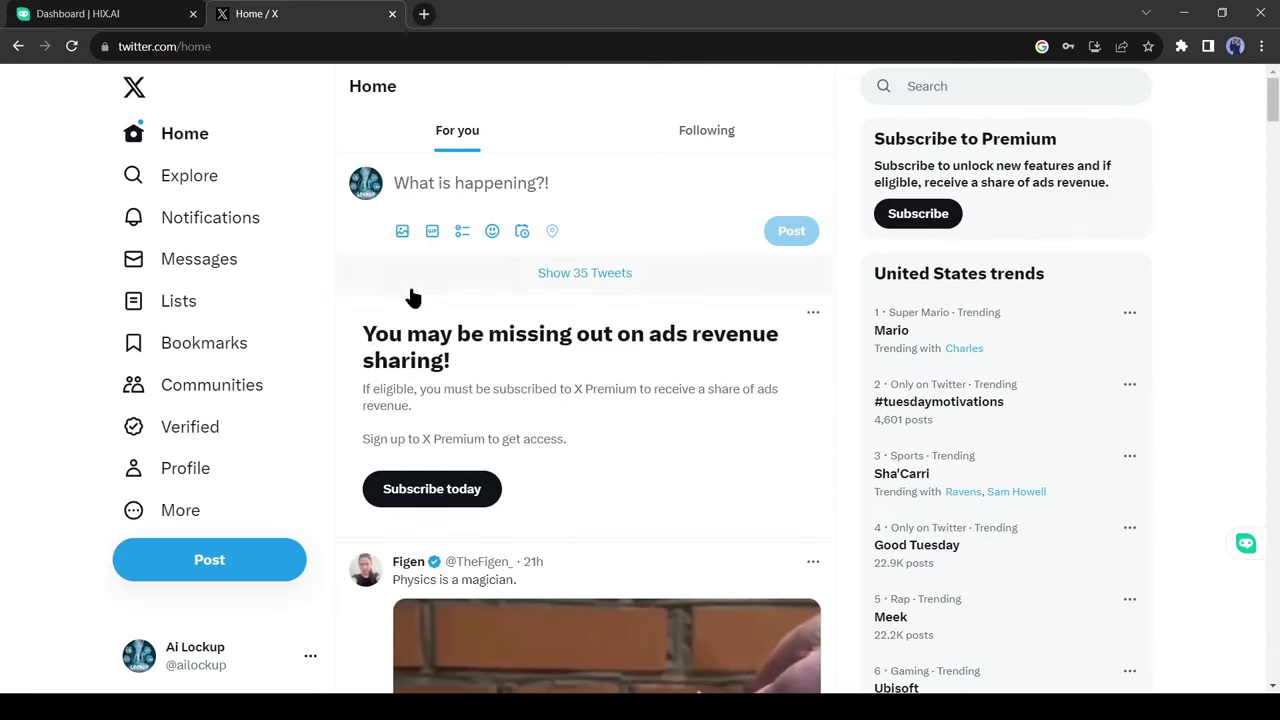
# On X, call up the HIX.AI assistant in the new post and ask it to write about "AI news"
pyautogui.click(449, 185)
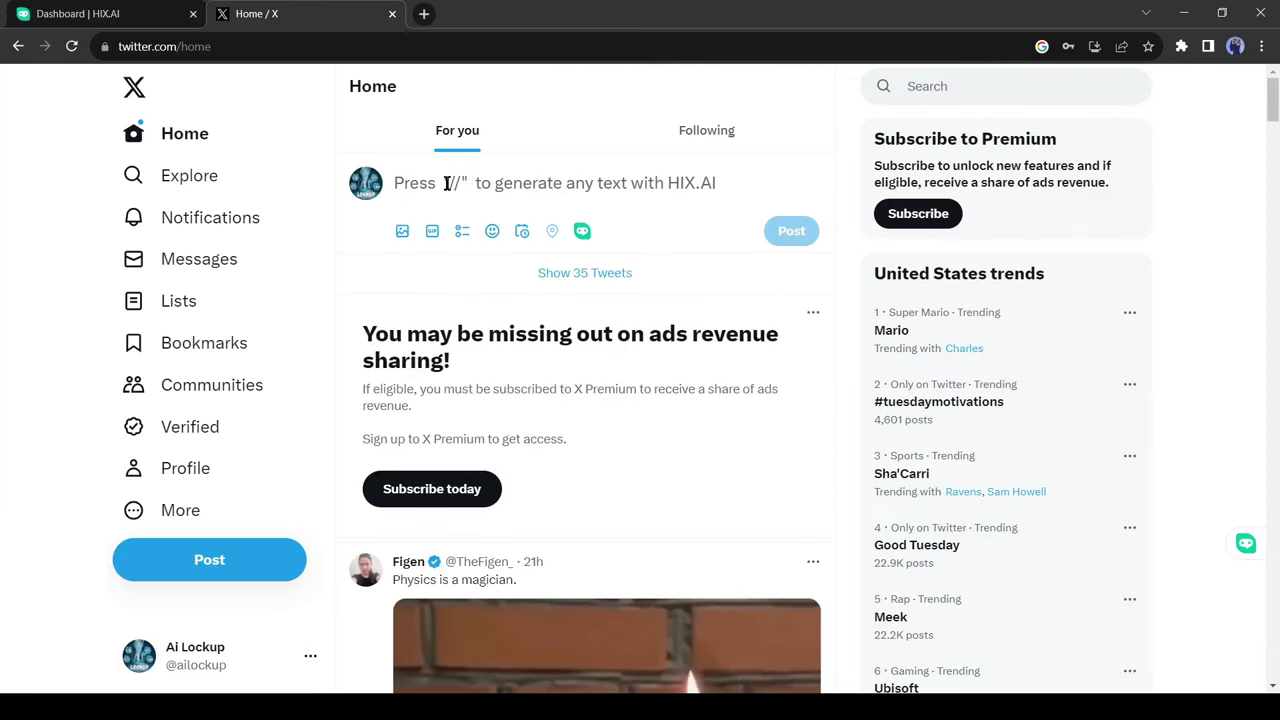
pyautogui.click(566, 175)
pyautogui.write('//')
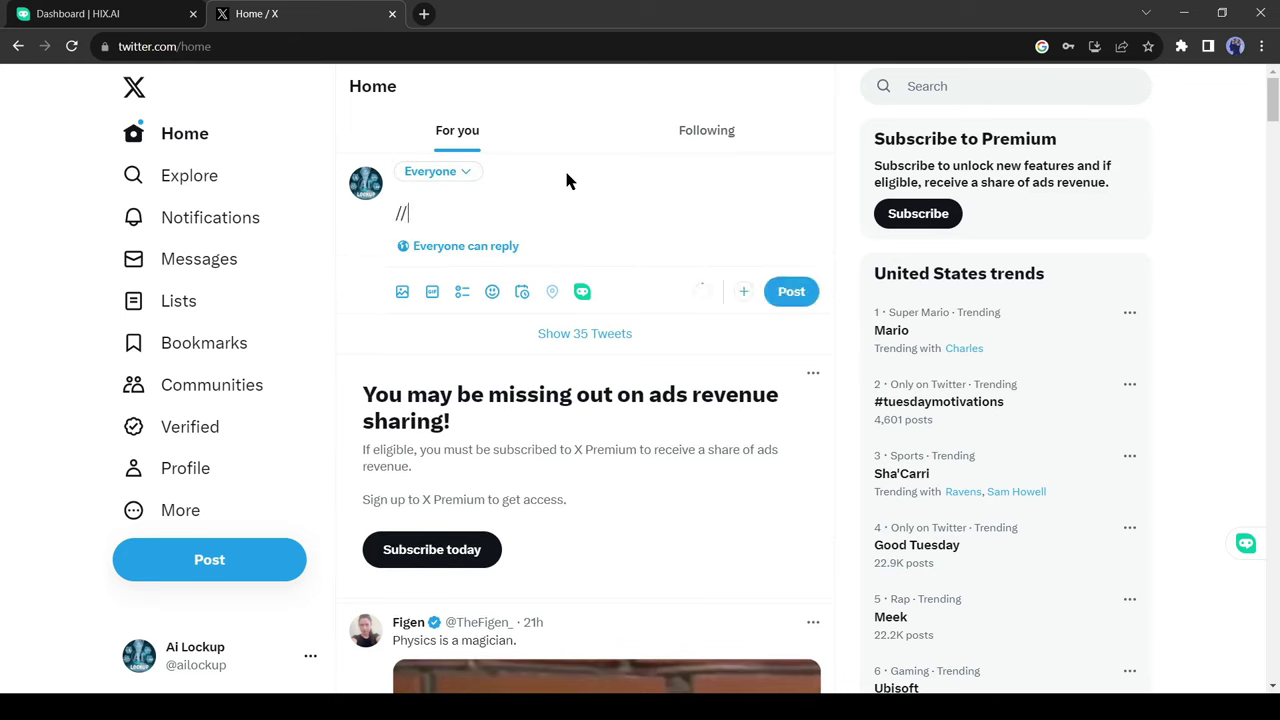
pyautogui.write('AI news')
pyautogui.press('Return')
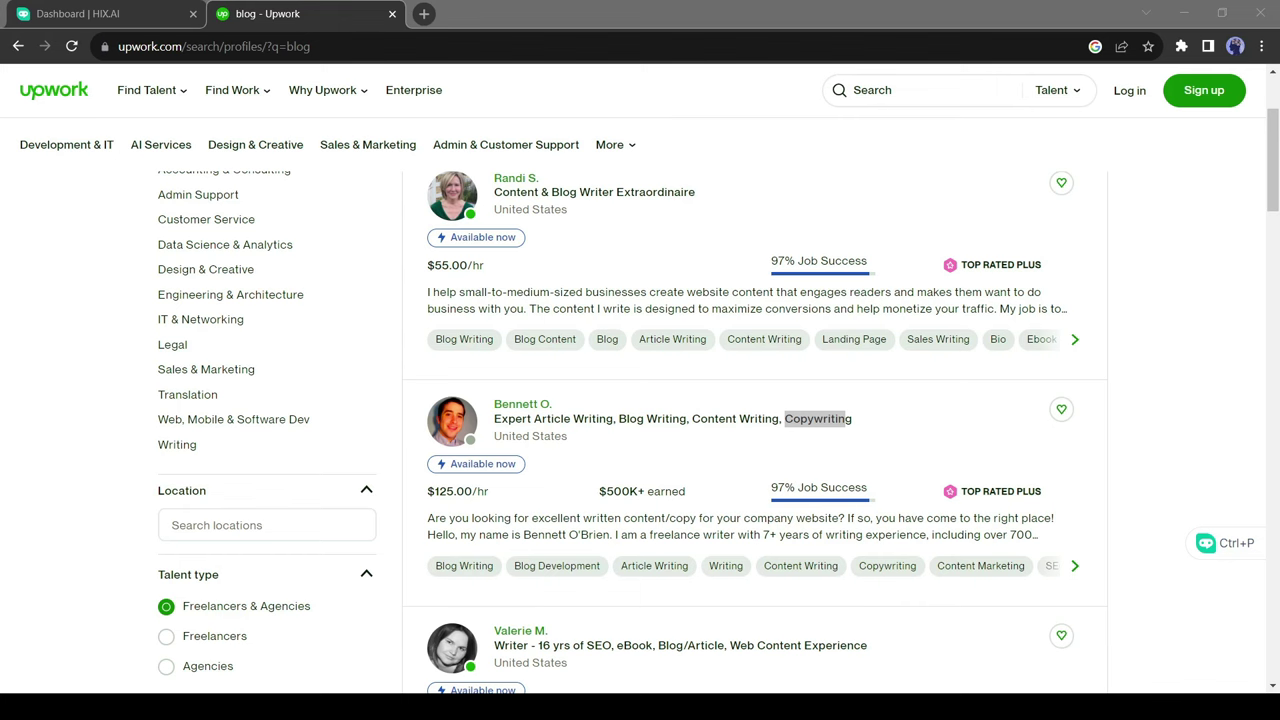
# Browse Upwork's blog writing talent results, examining freelancers' specialties, hourly rates and fixed-price projects
pyautogui.scroll(-2, 570, 490)
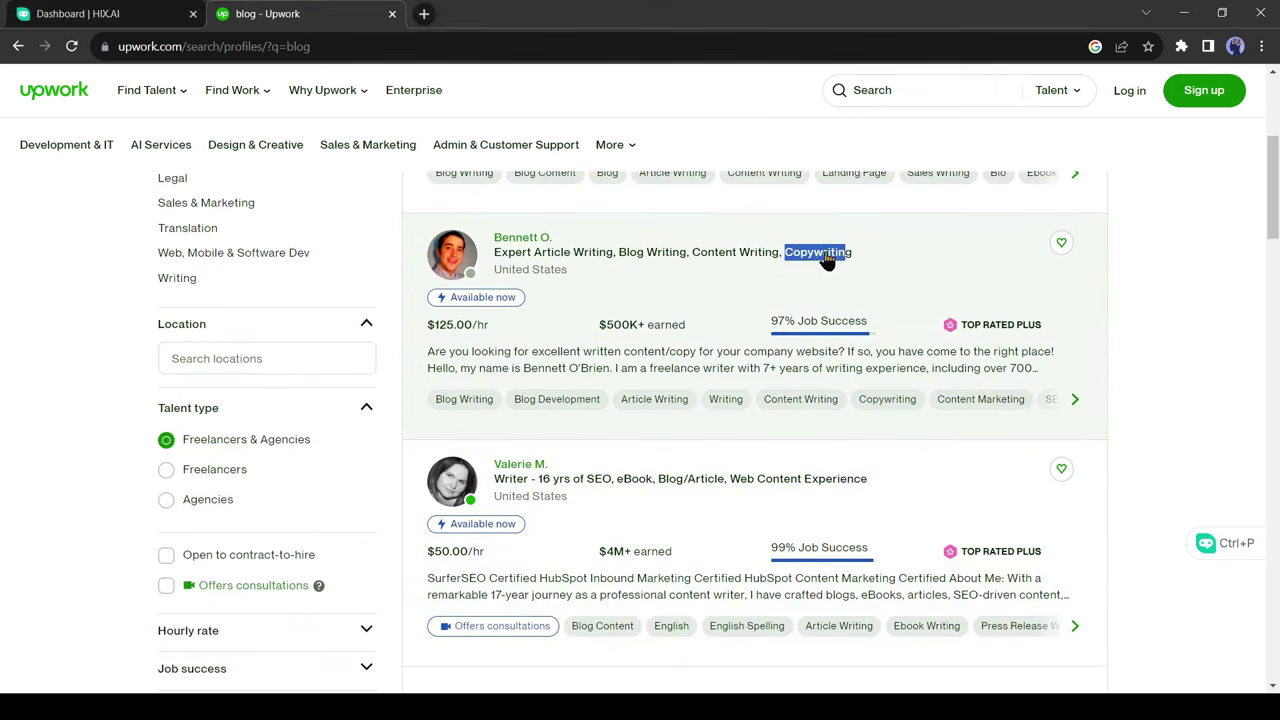
pyautogui.click(1165, 268)
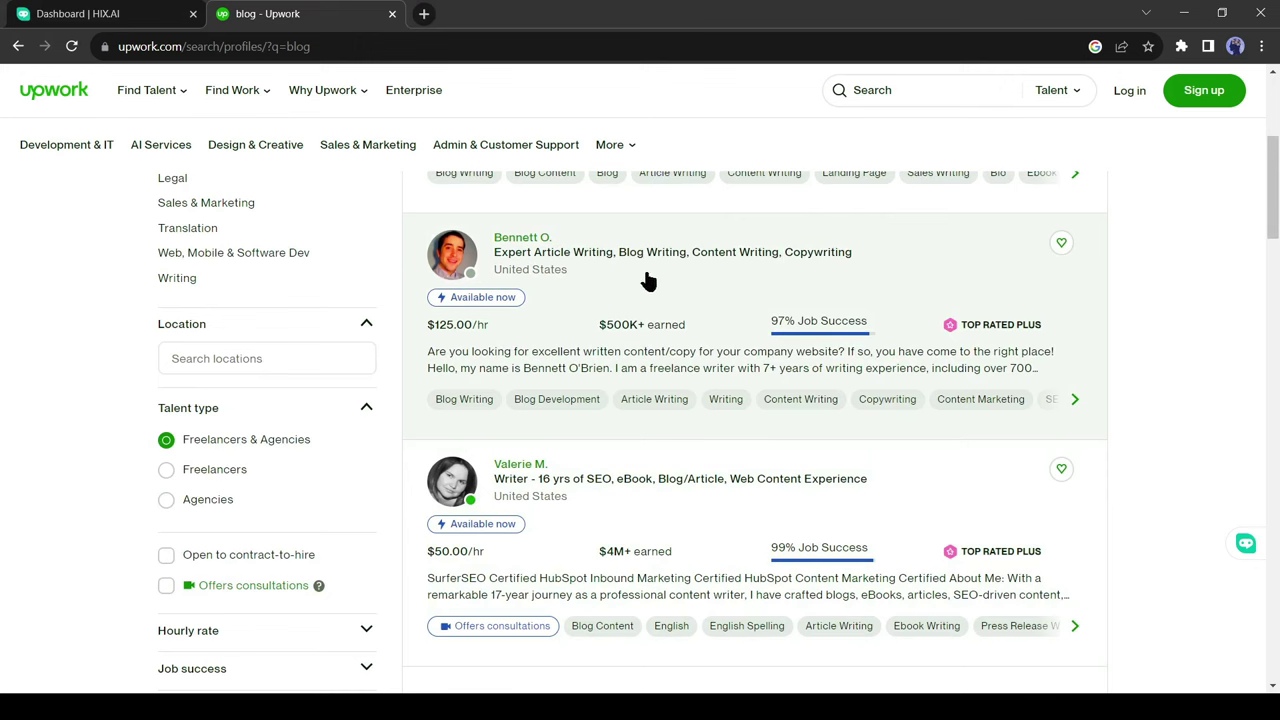
pyautogui.scroll(-2, 568, 397)
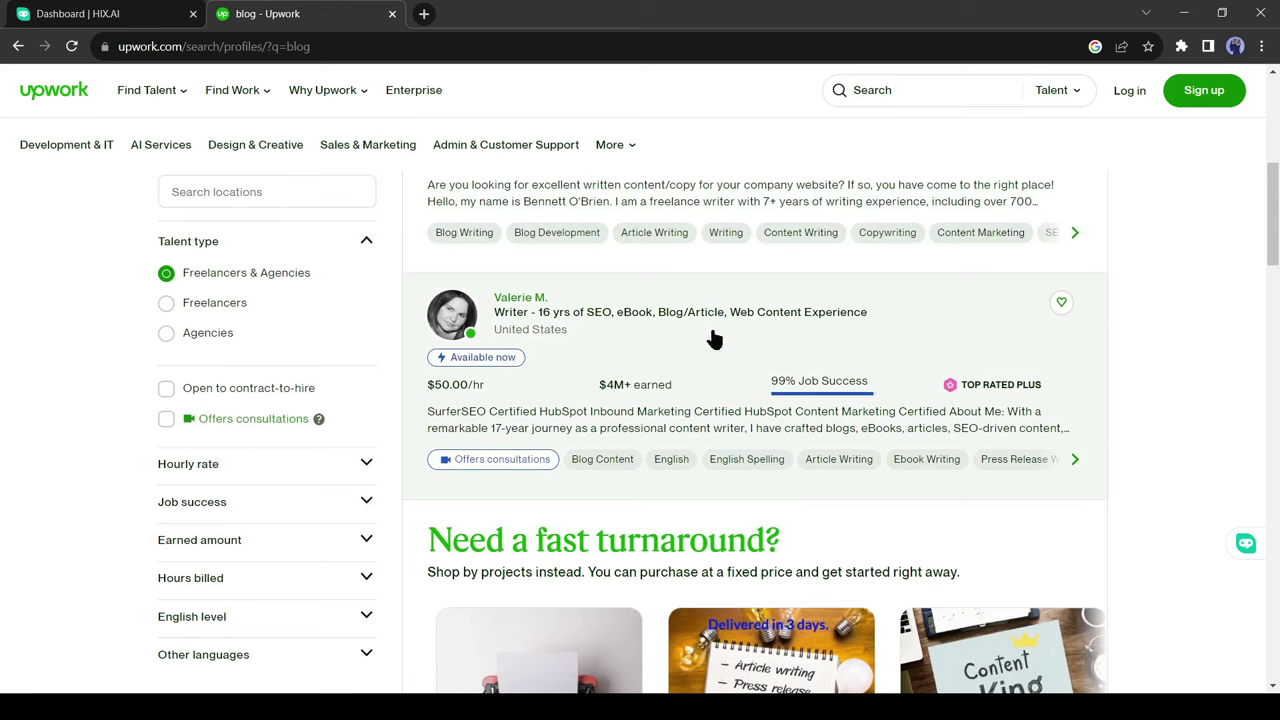
pyautogui.scroll(-4, 494, 400)
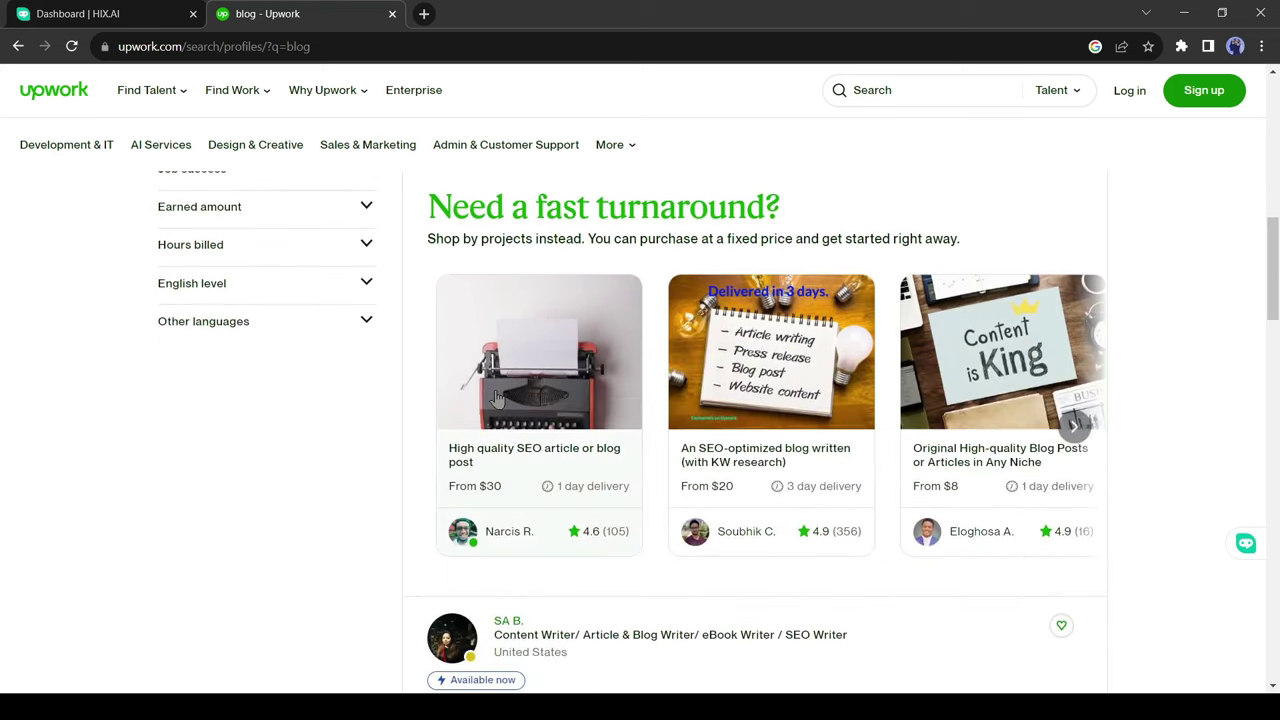
pyautogui.scroll(-4, 497, 399)
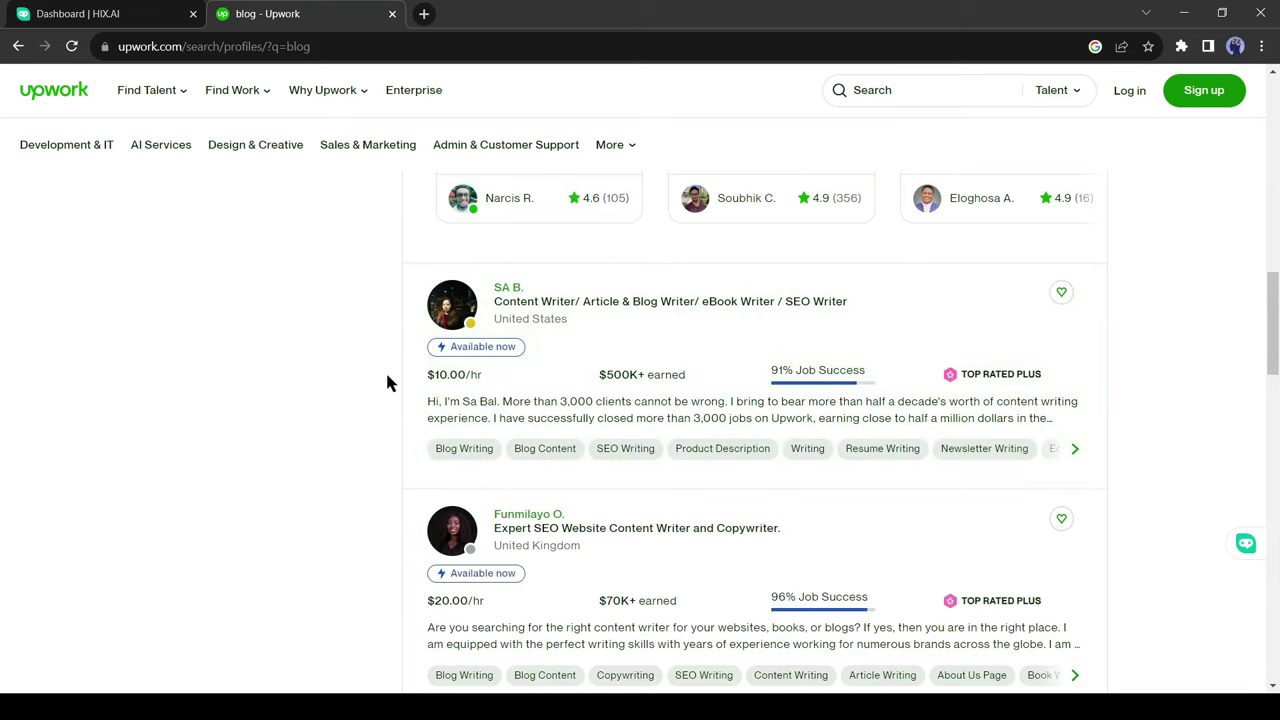